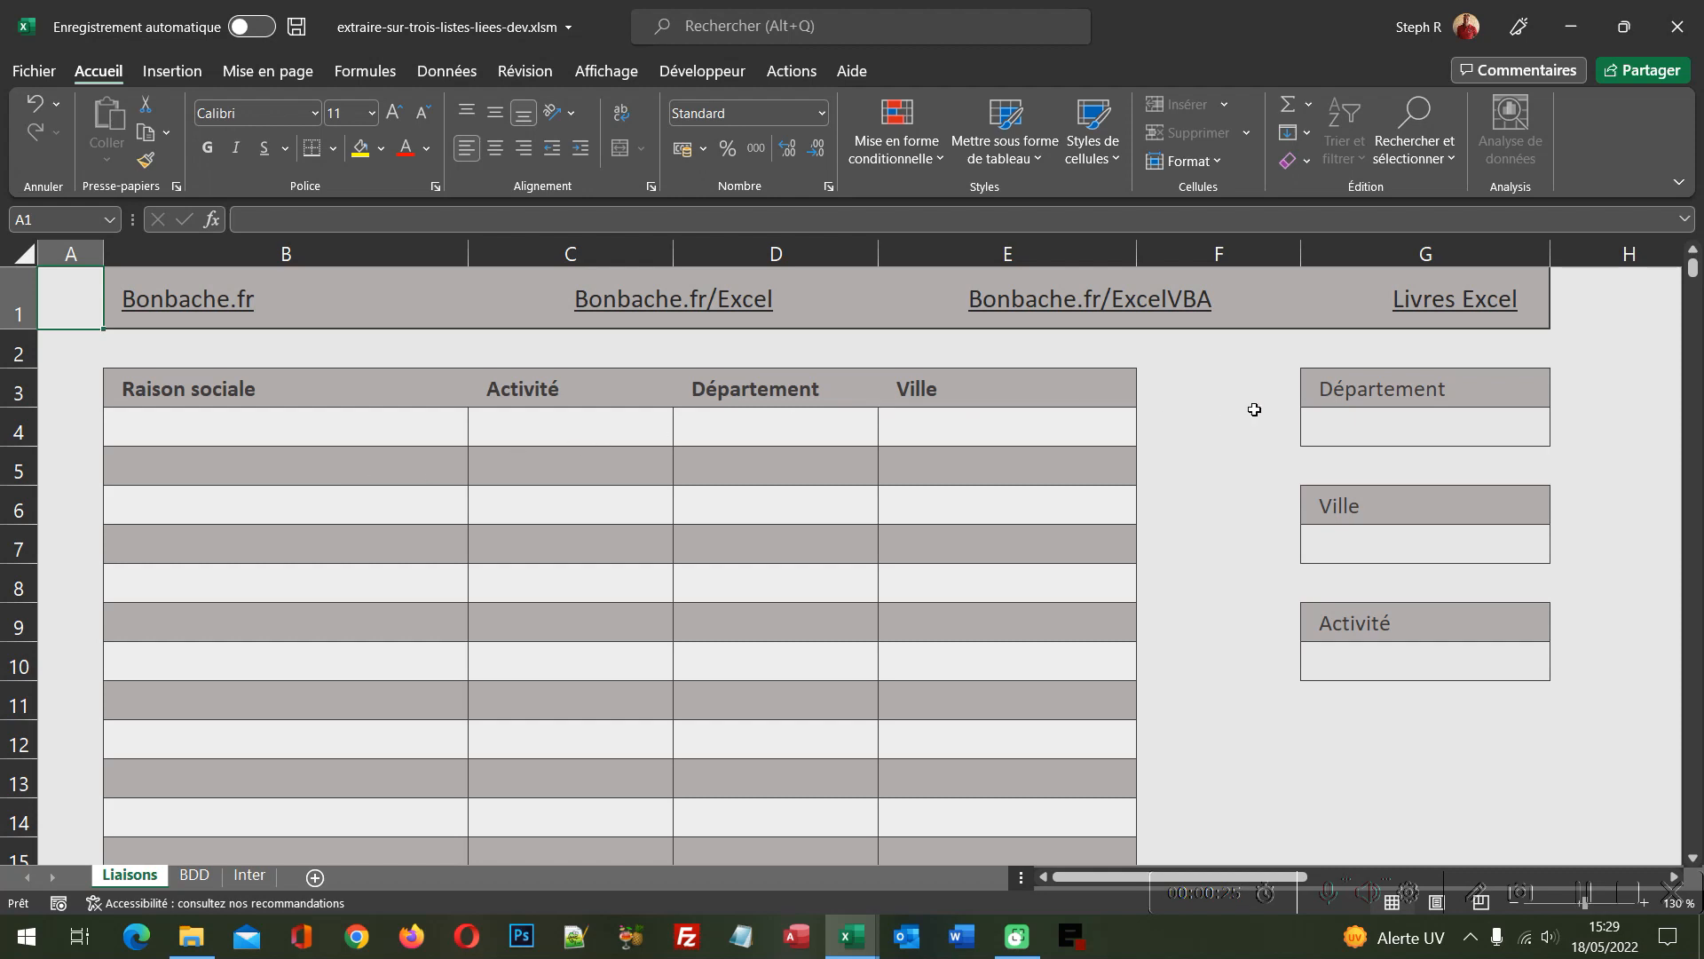
# - Set the Département criterion in G4 to 26-Drome
pyautogui.click(1386, 424)
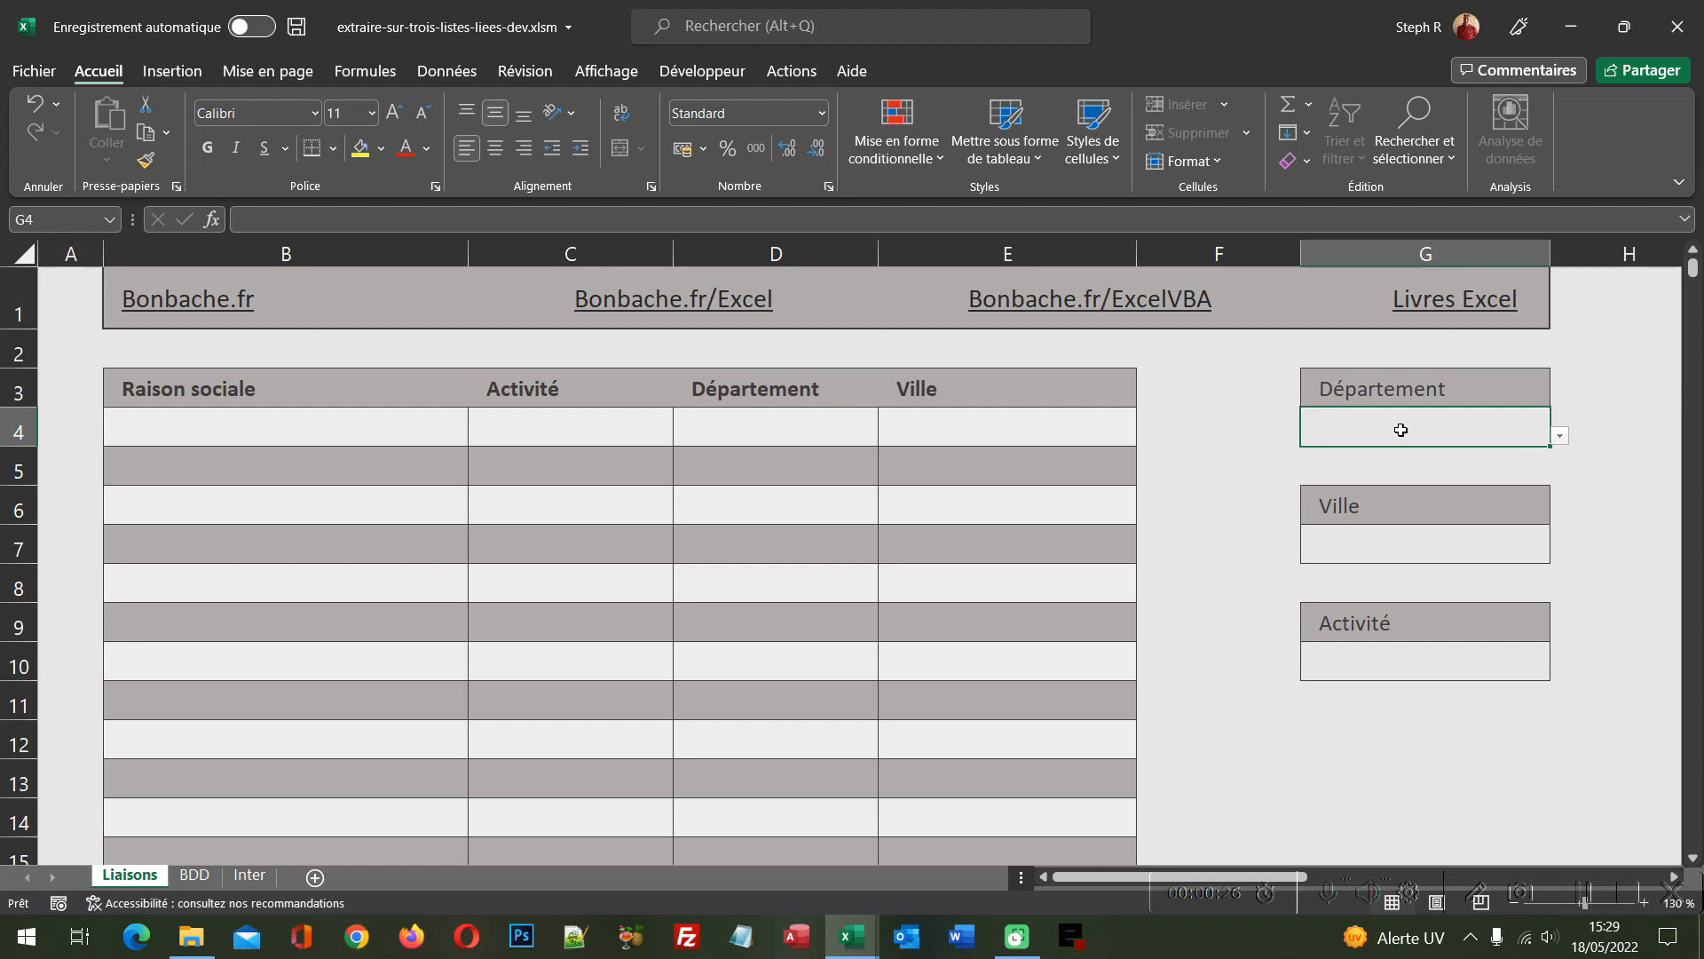
pyautogui.click(1561, 438)
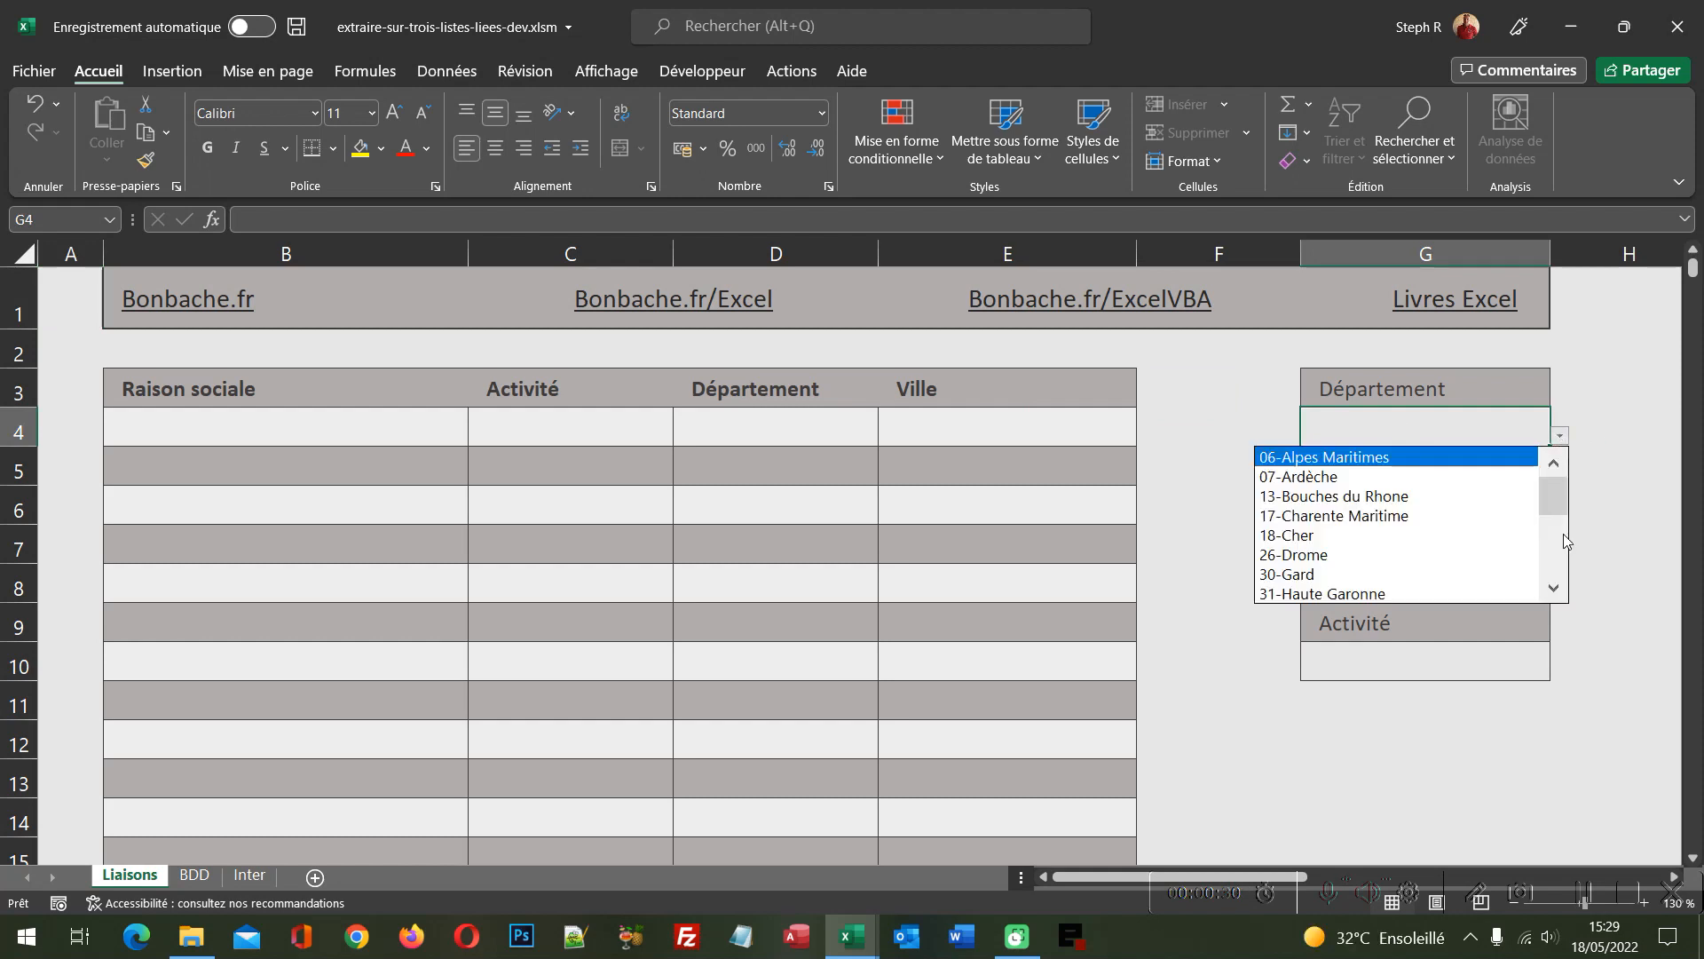
pyautogui.click(1359, 553)
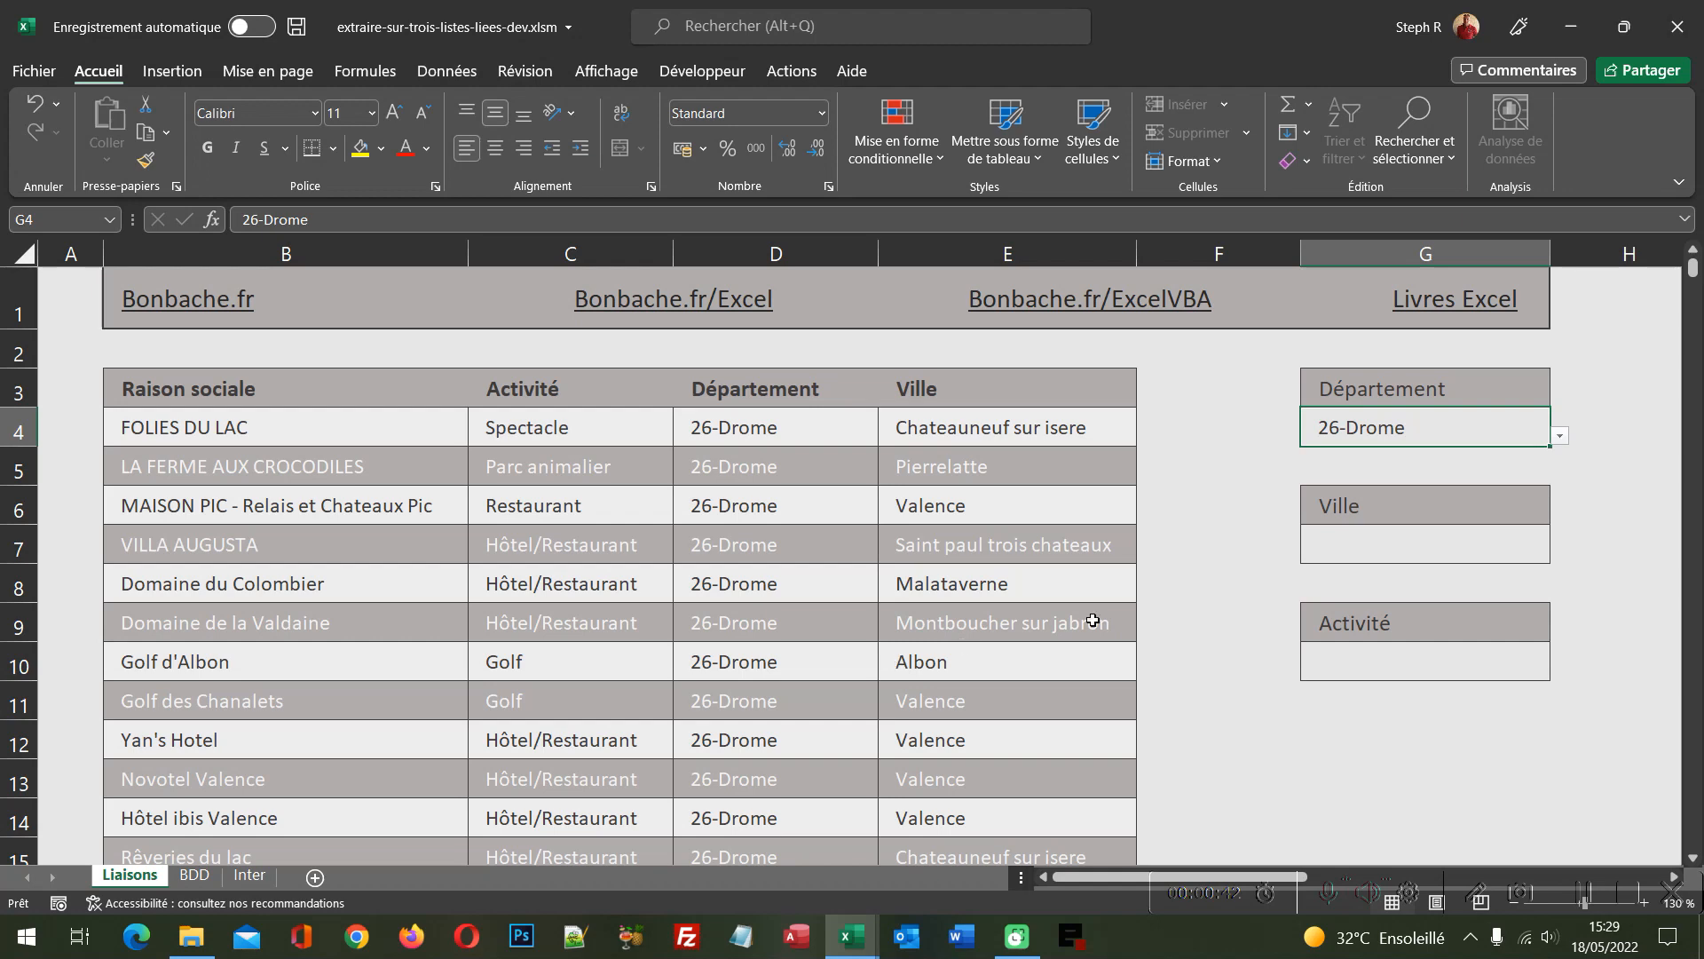
# - Set the Ville criterion in G7 to Valence
pyautogui.click(1469, 542)
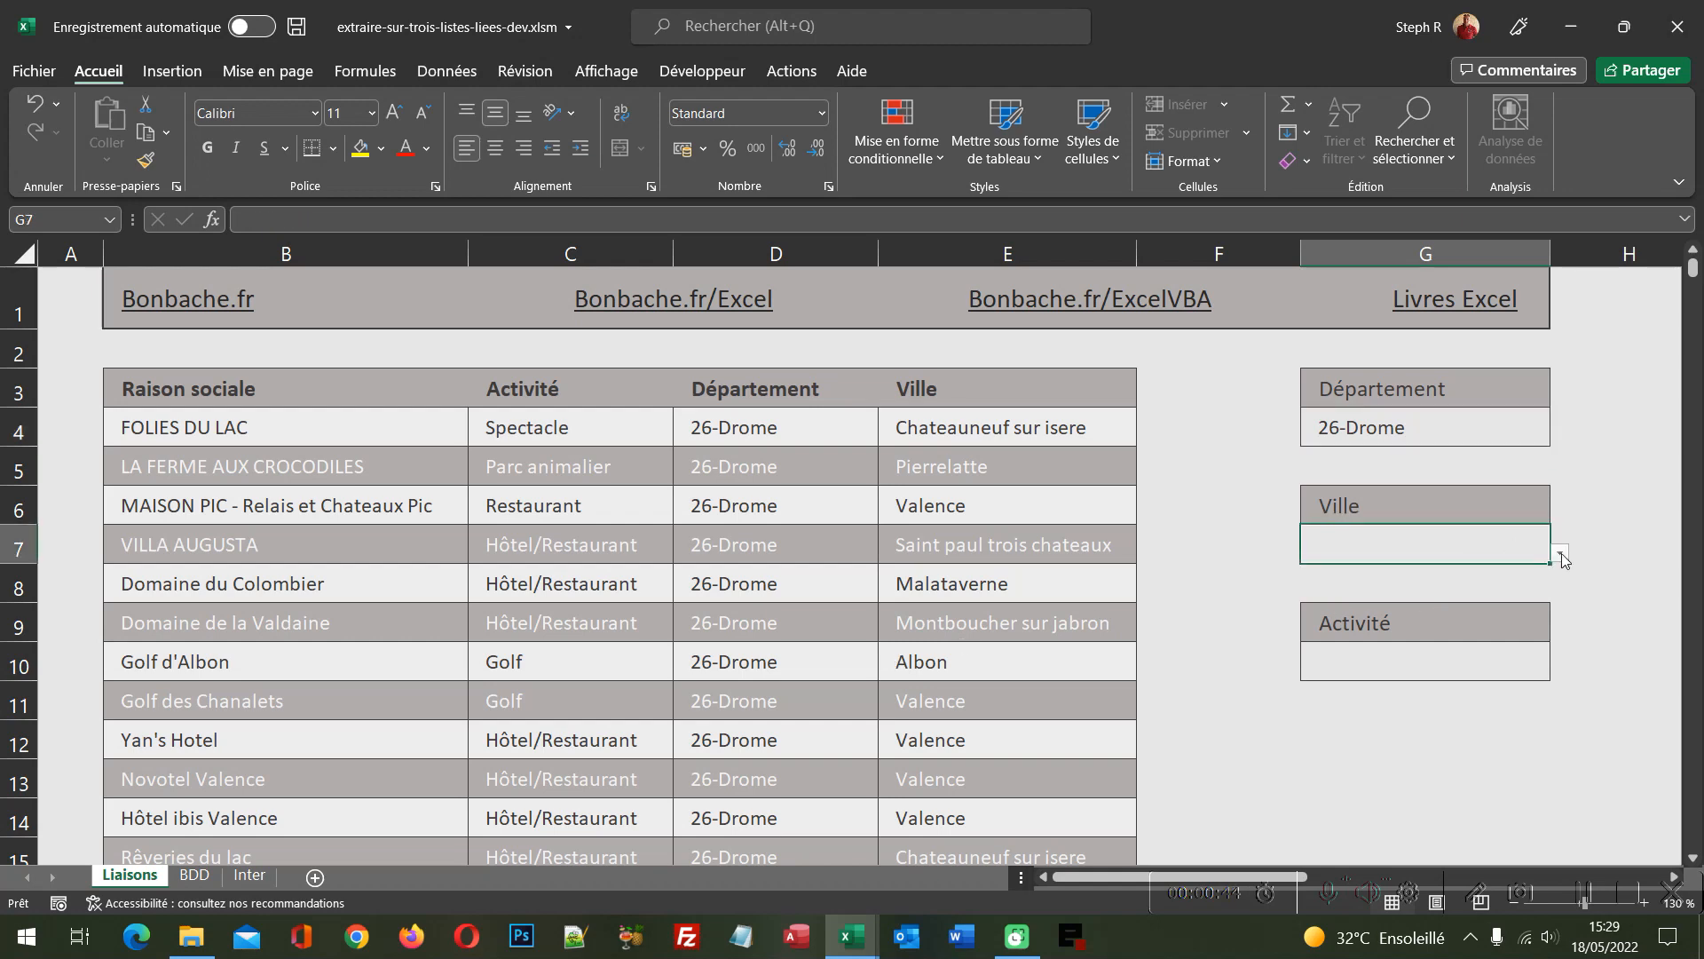
pyautogui.click(1560, 554)
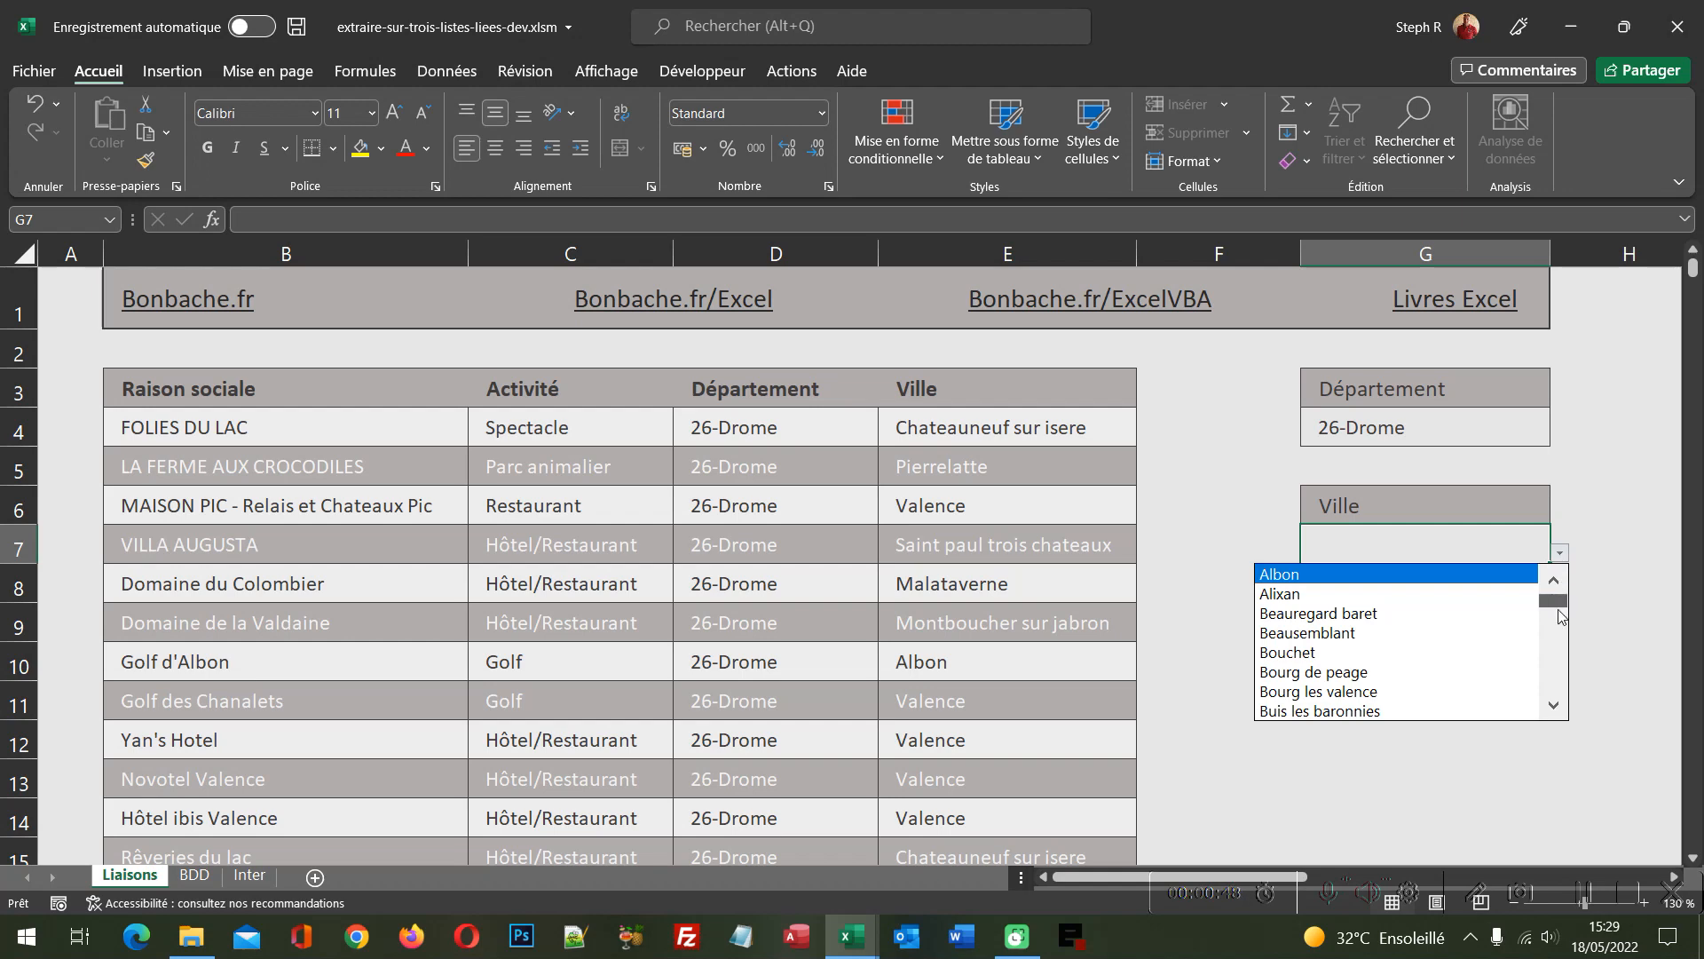
pyautogui.moveTo(1562, 616); pyautogui.dragTo(1555, 706)
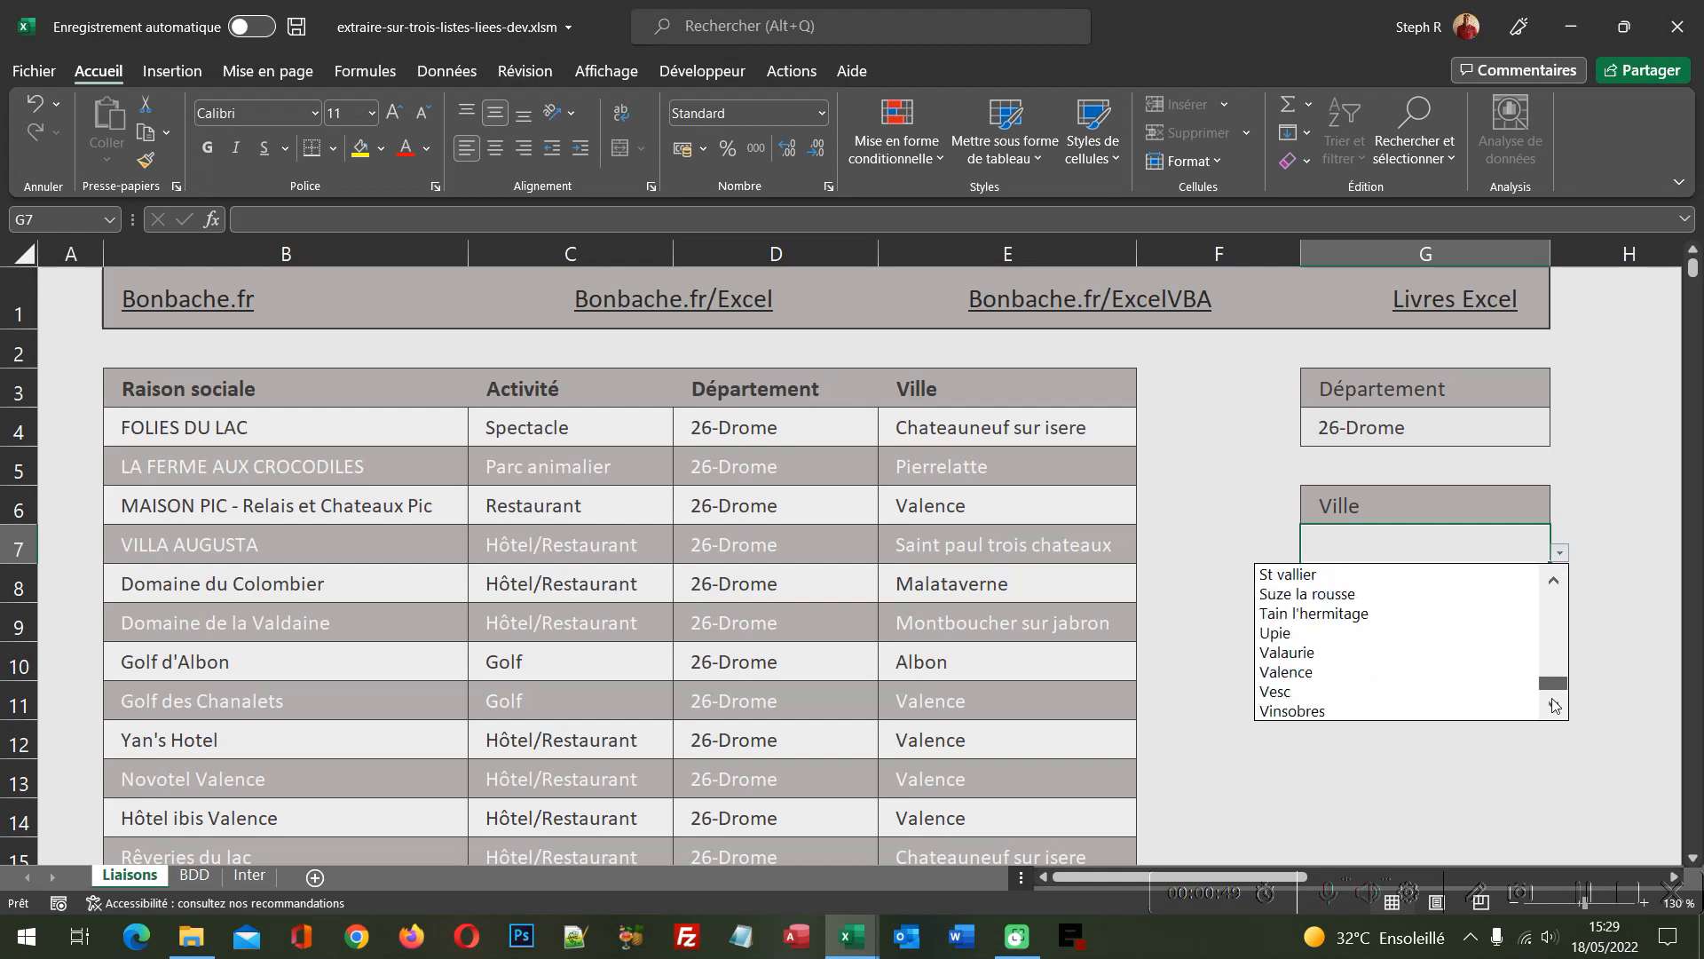
pyautogui.click(1282, 675)
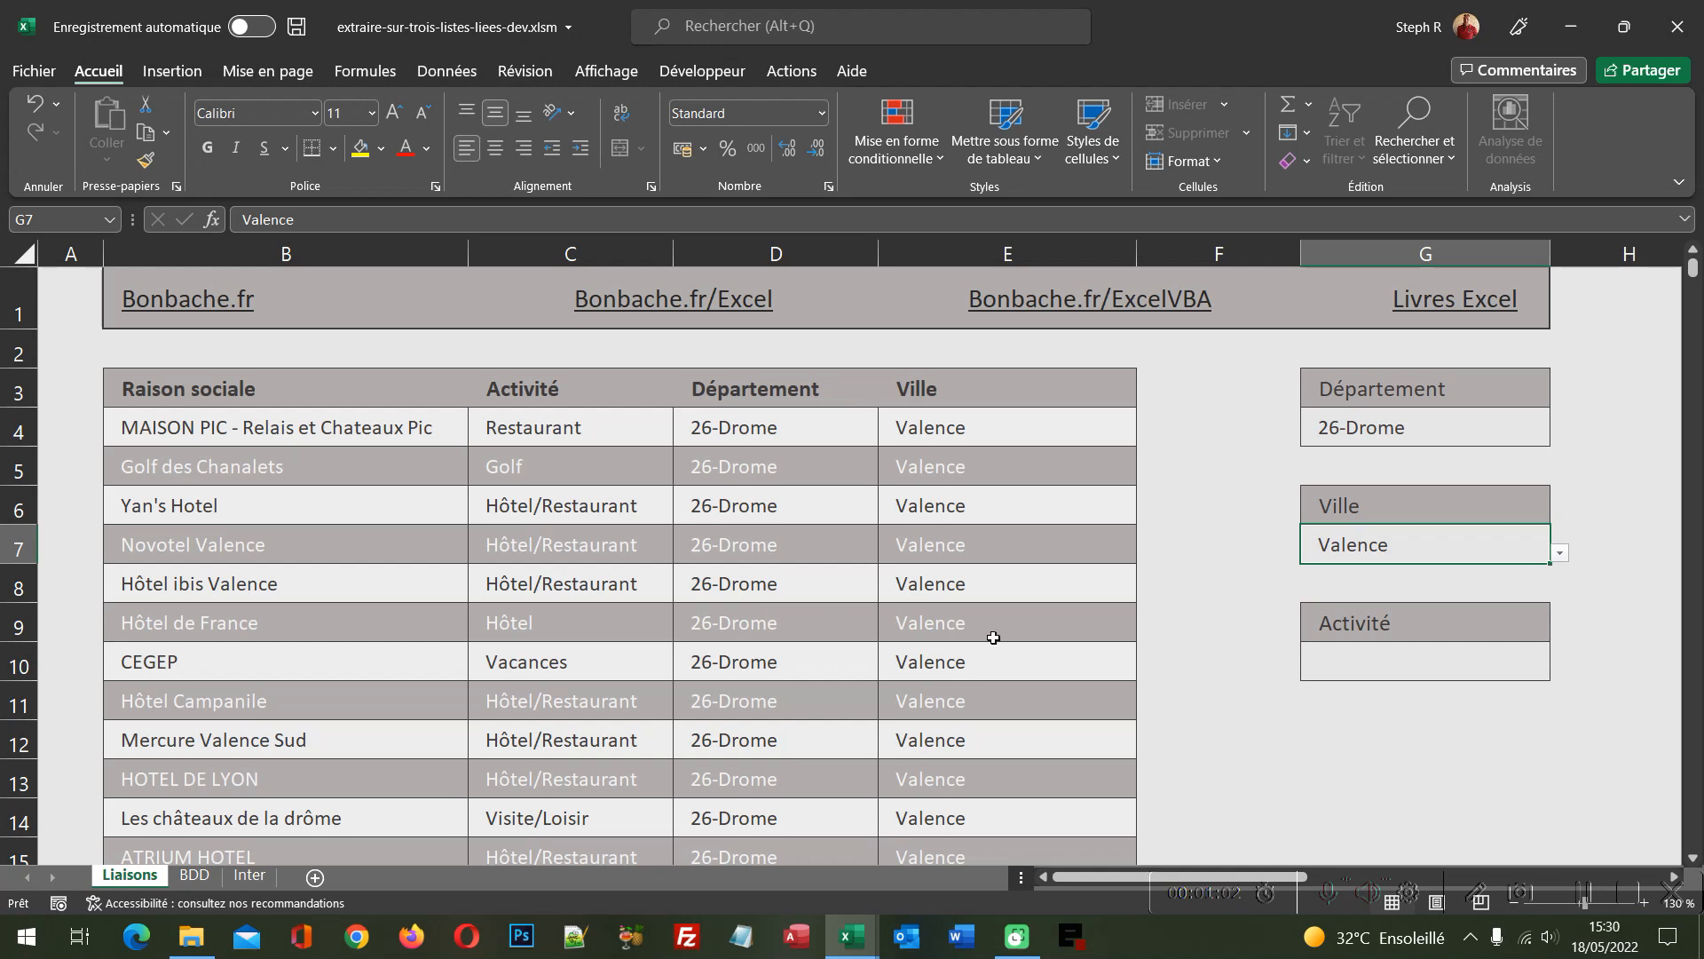
# - Try Restaurant as the Activité criterion in G10 and replace it with Hôtel/Restaurant
pyautogui.click(1445, 655)
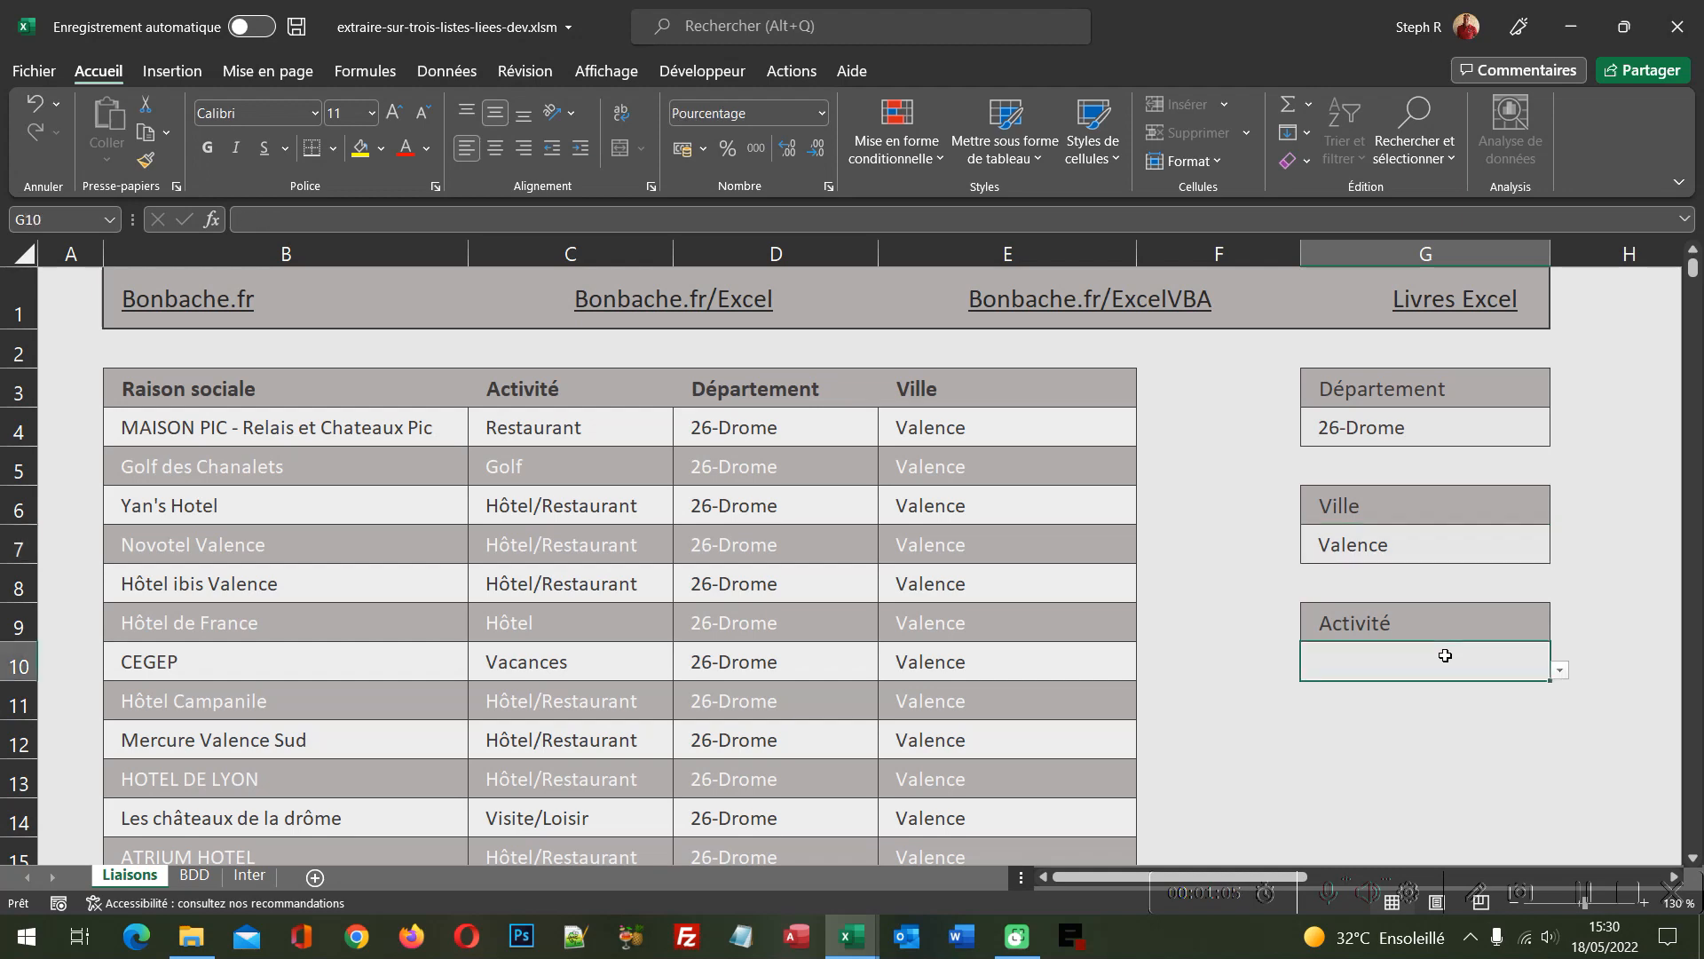
pyautogui.click(1560, 672)
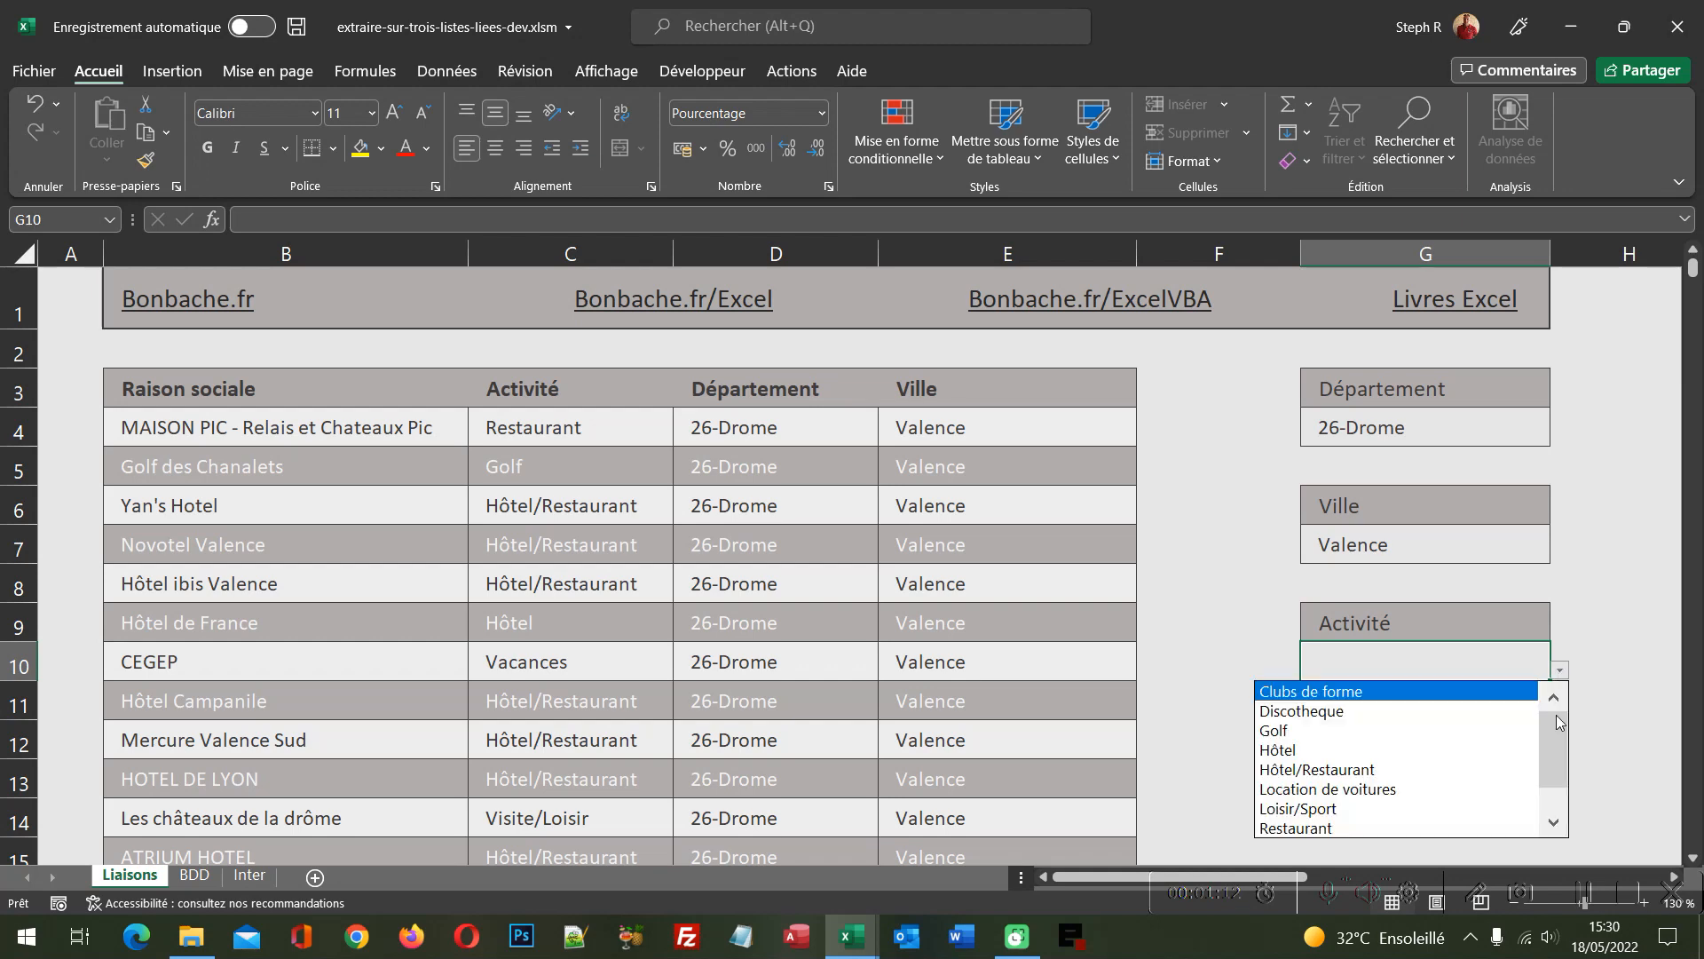
pyautogui.click(1400, 827)
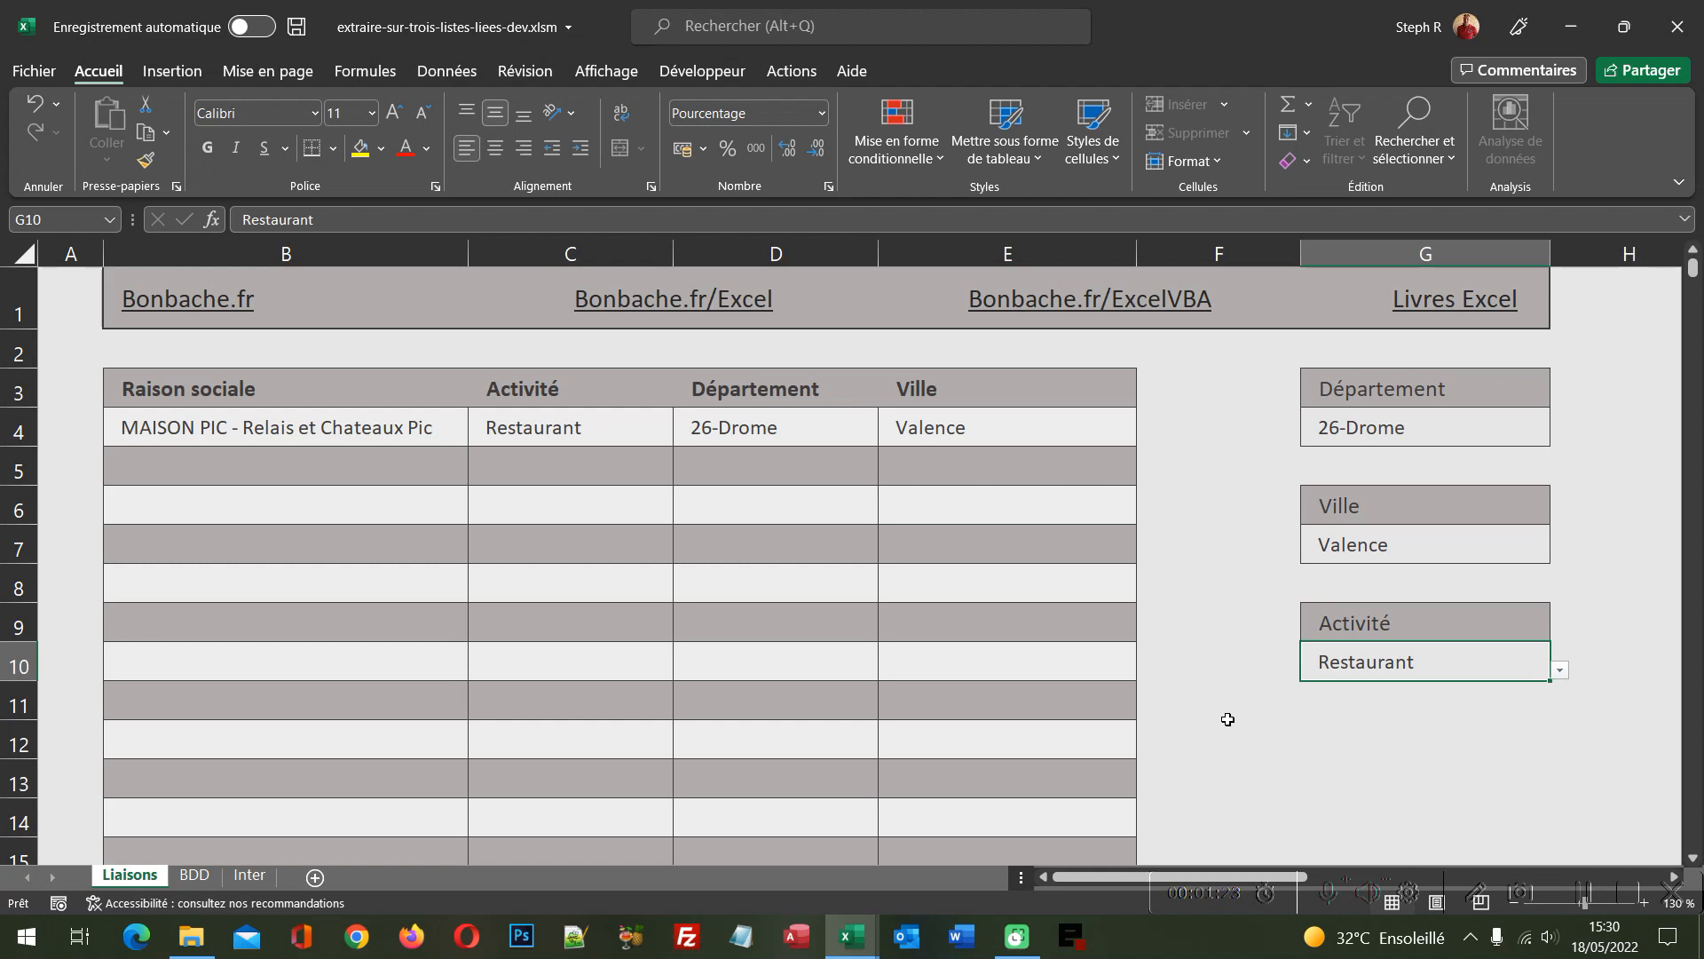
pyautogui.click(1561, 675)
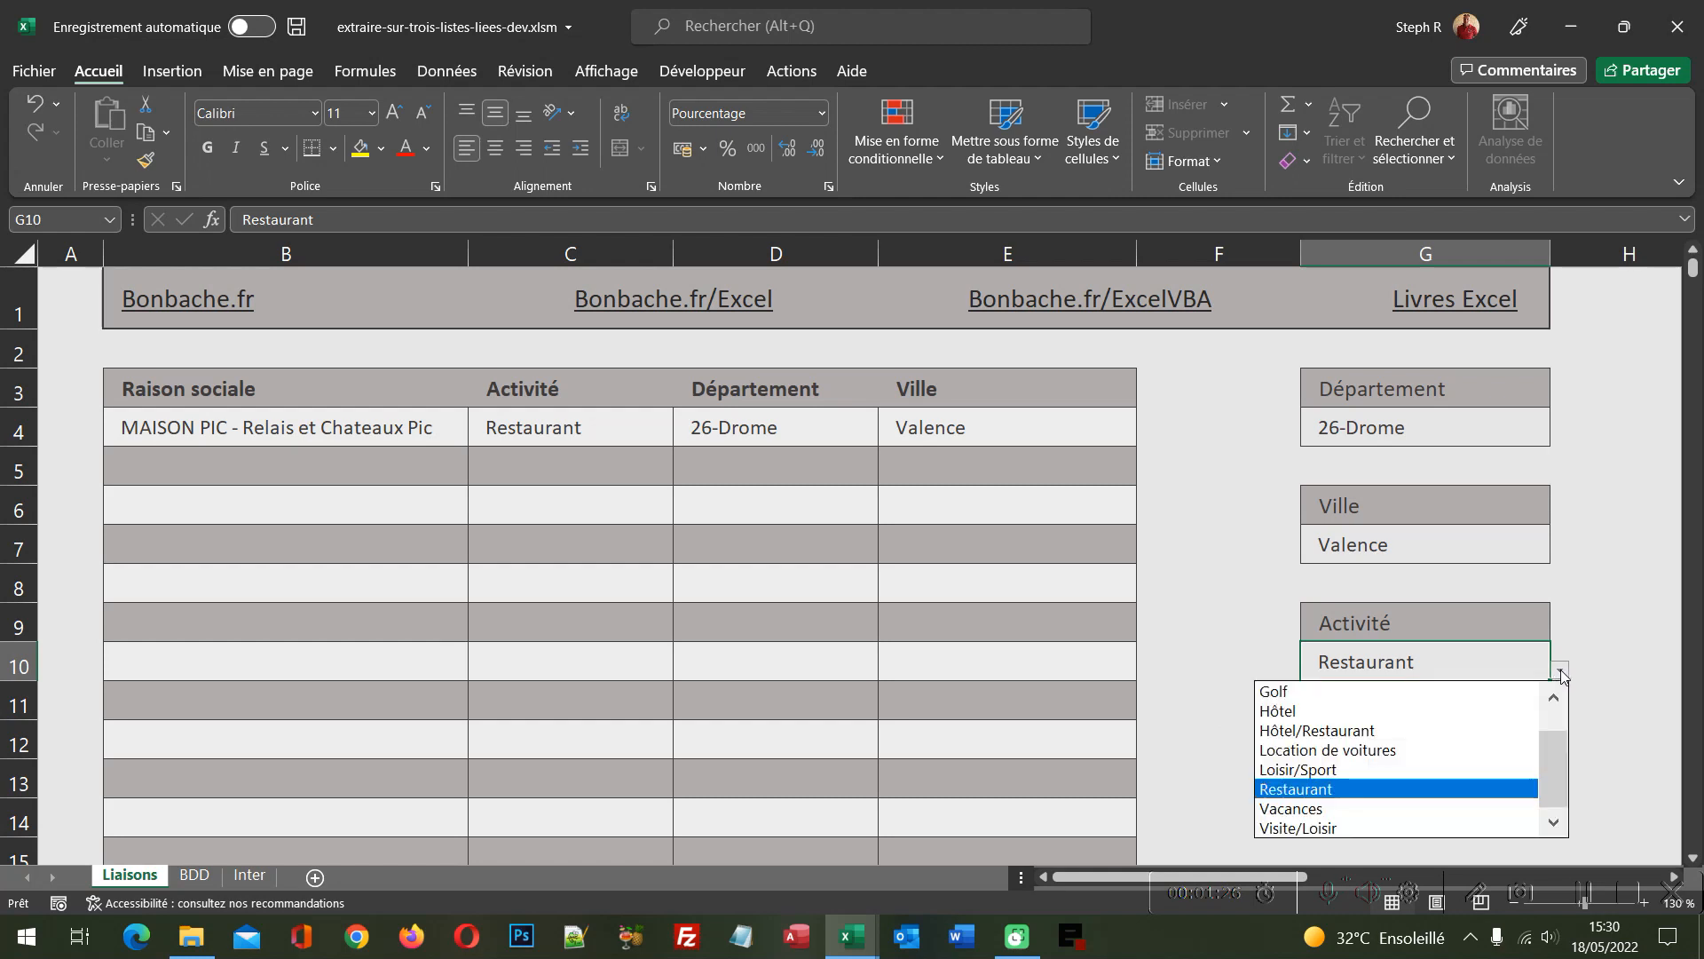
pyautogui.click(1467, 738)
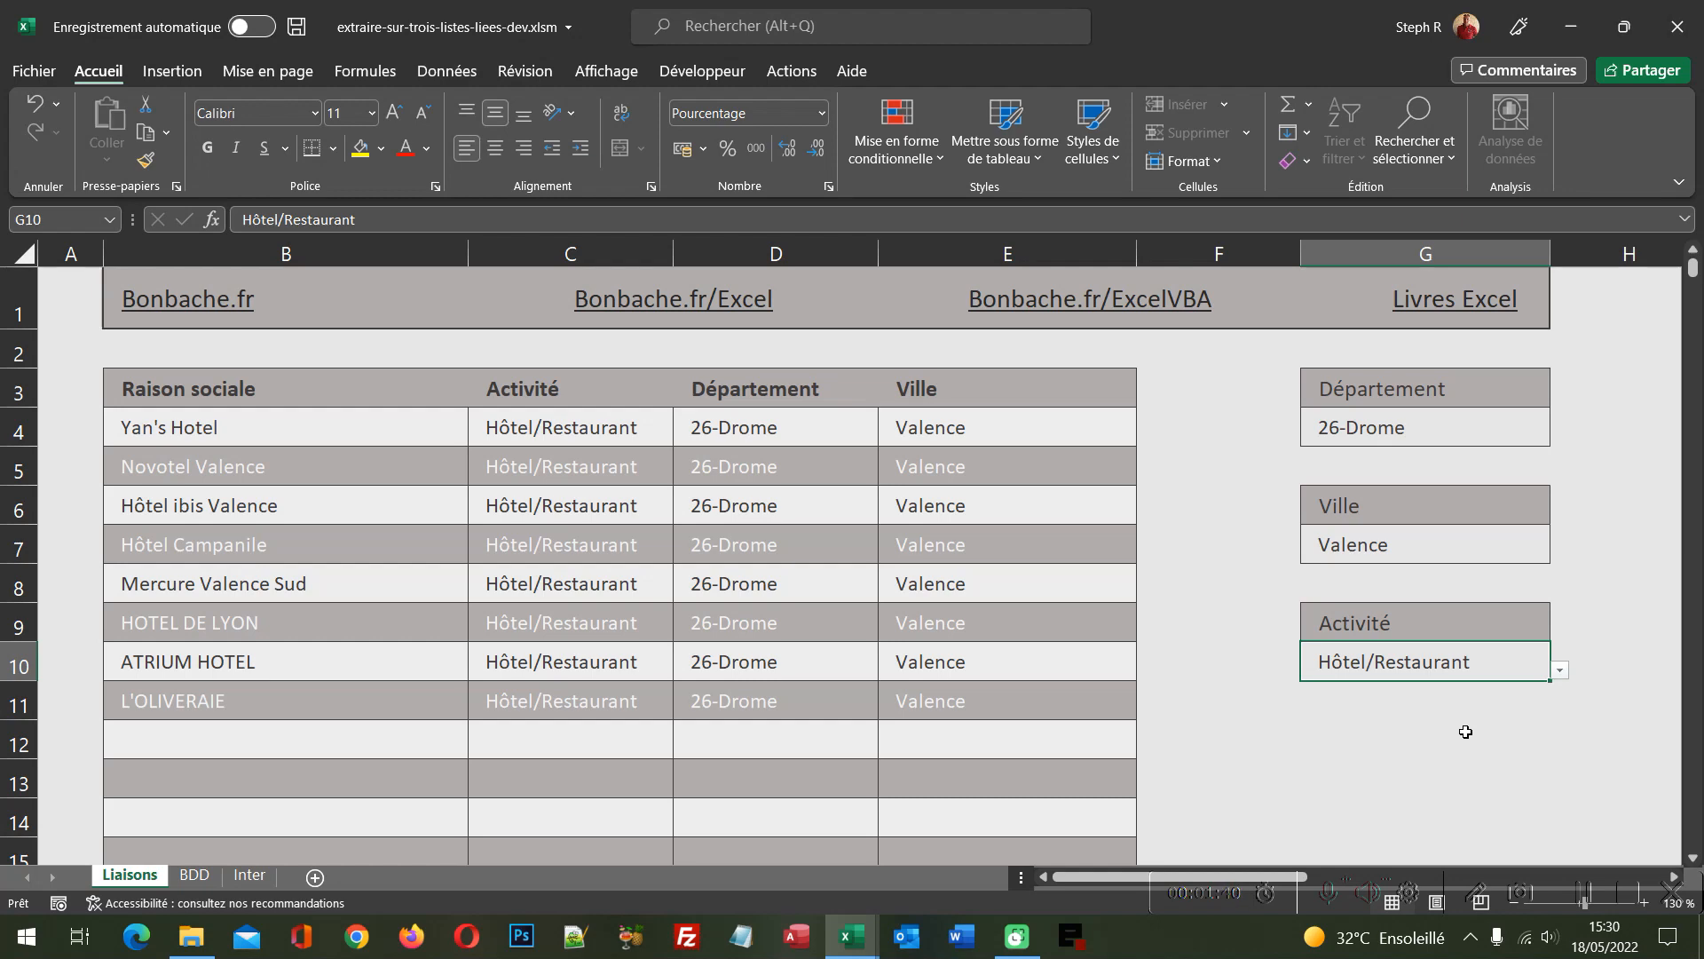
# - Switch to the workbook extraire-sur-trois-listes-liees.xlsm and check the Département, Ville and Activité dropdown cells
pyautogui.moveTo(851, 935)
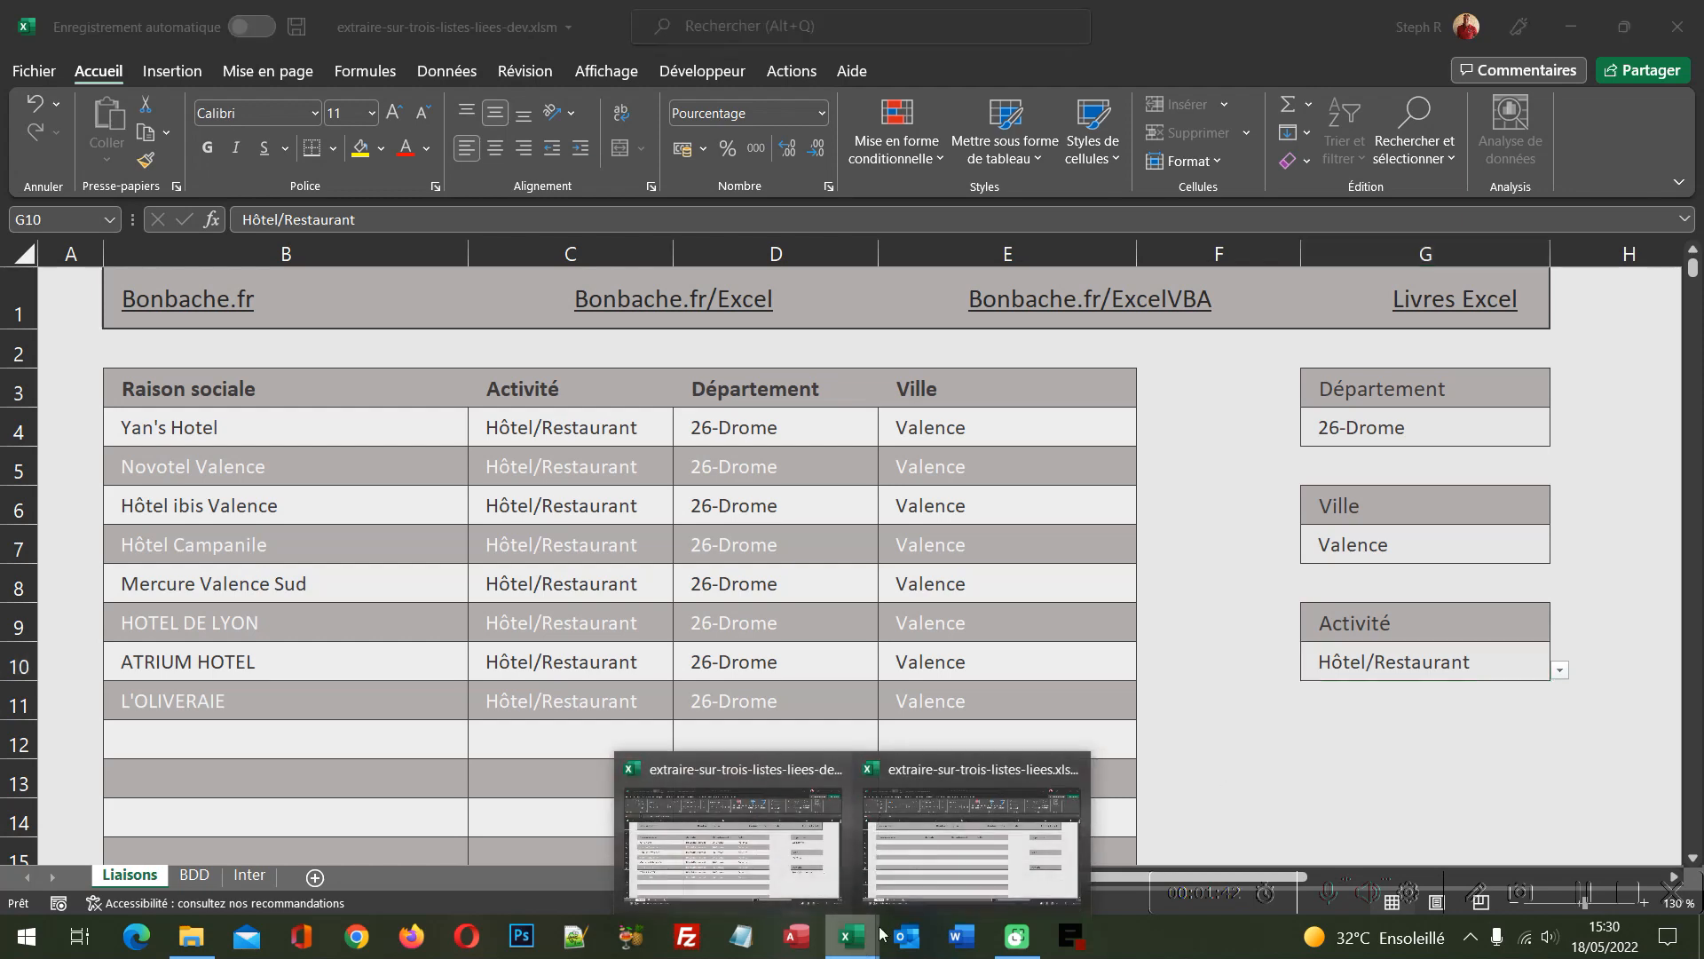
pyautogui.click(954, 866)
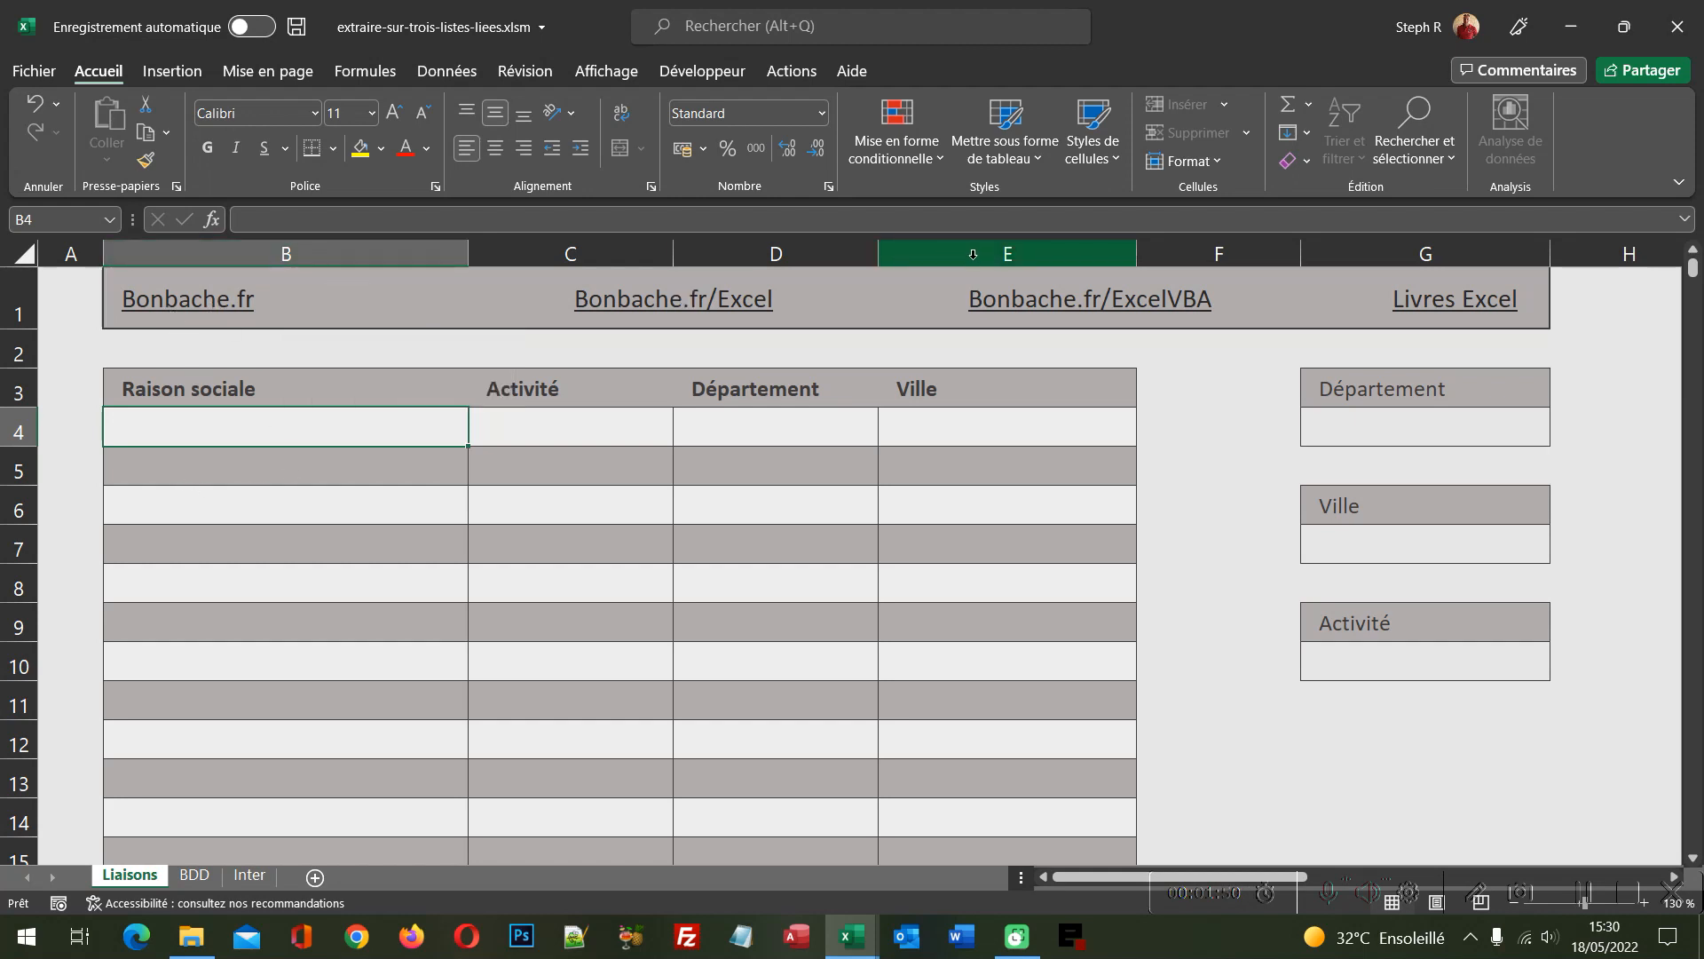
pyautogui.click(1468, 432)
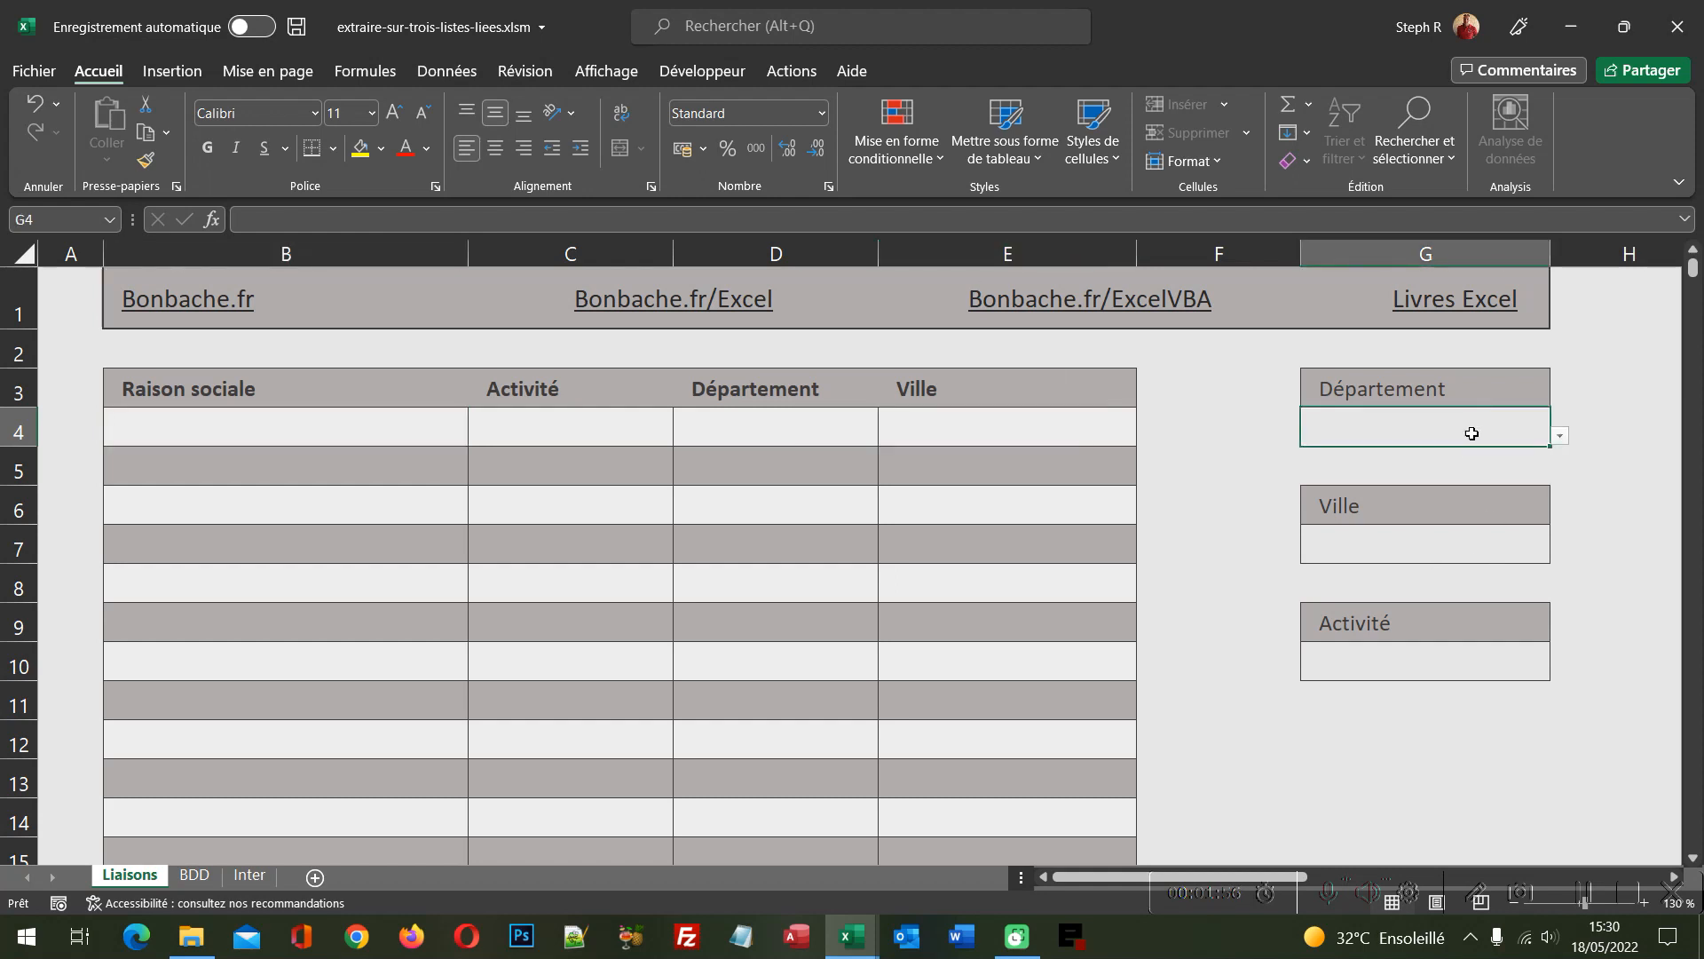
pyautogui.click(1474, 557)
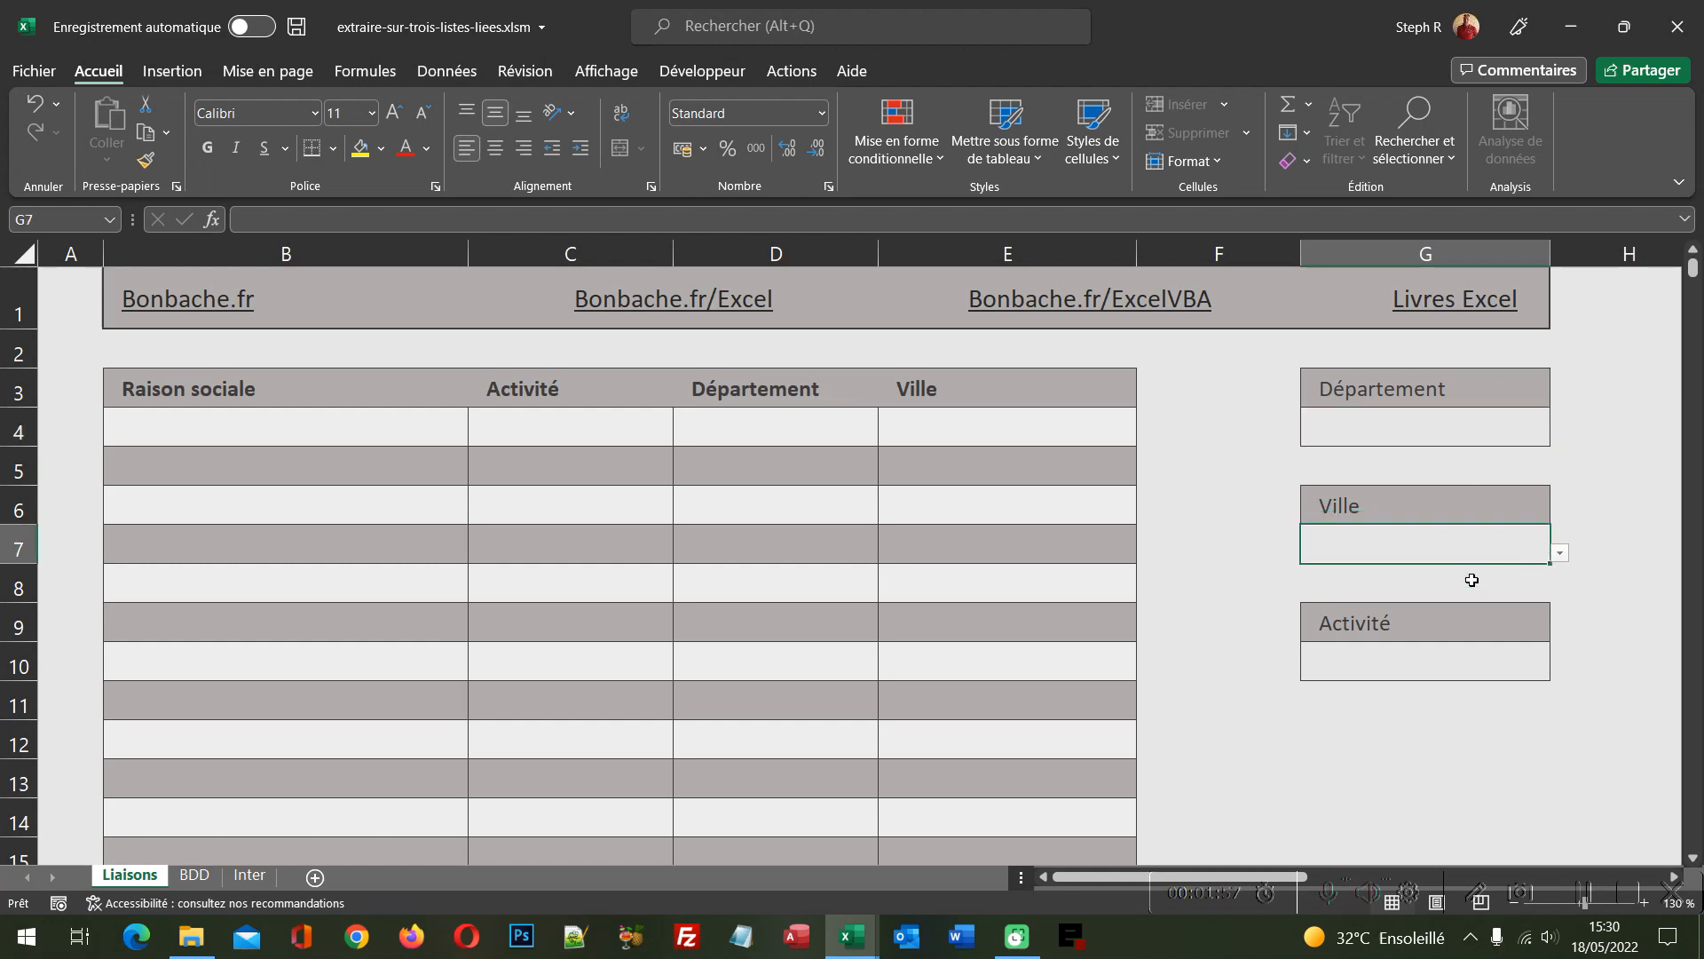
pyautogui.click(1461, 664)
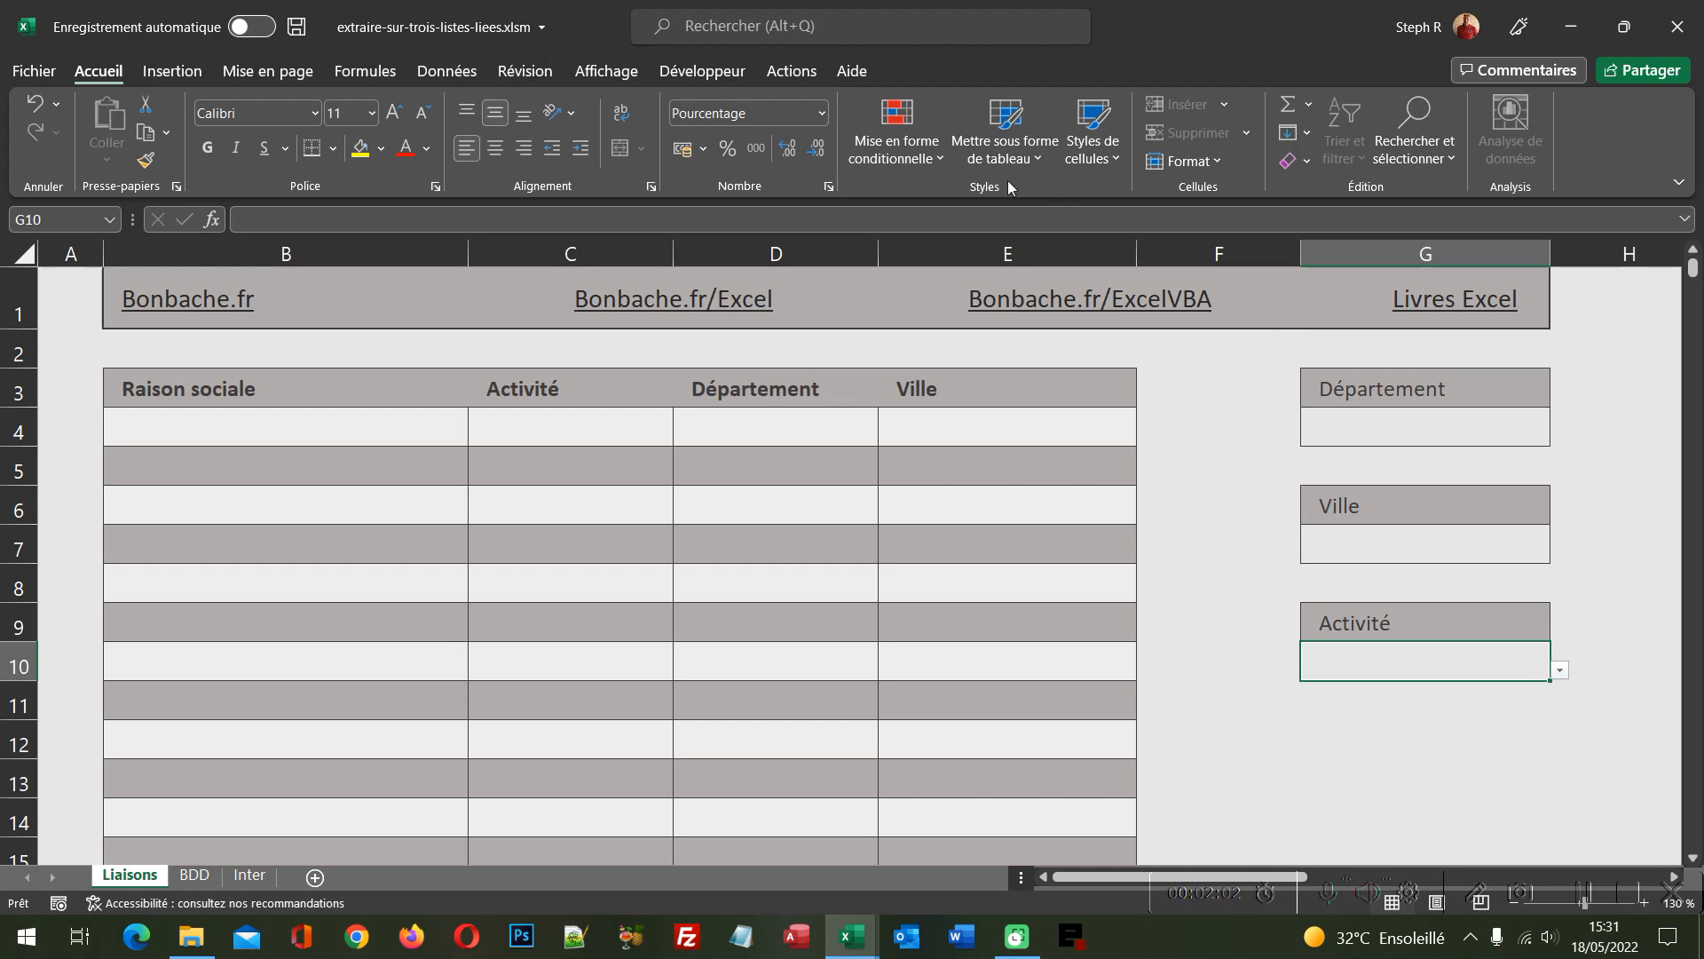
# - Review the workbook's defined names, examining what the name "table" refers to
pyautogui.click(381, 67)
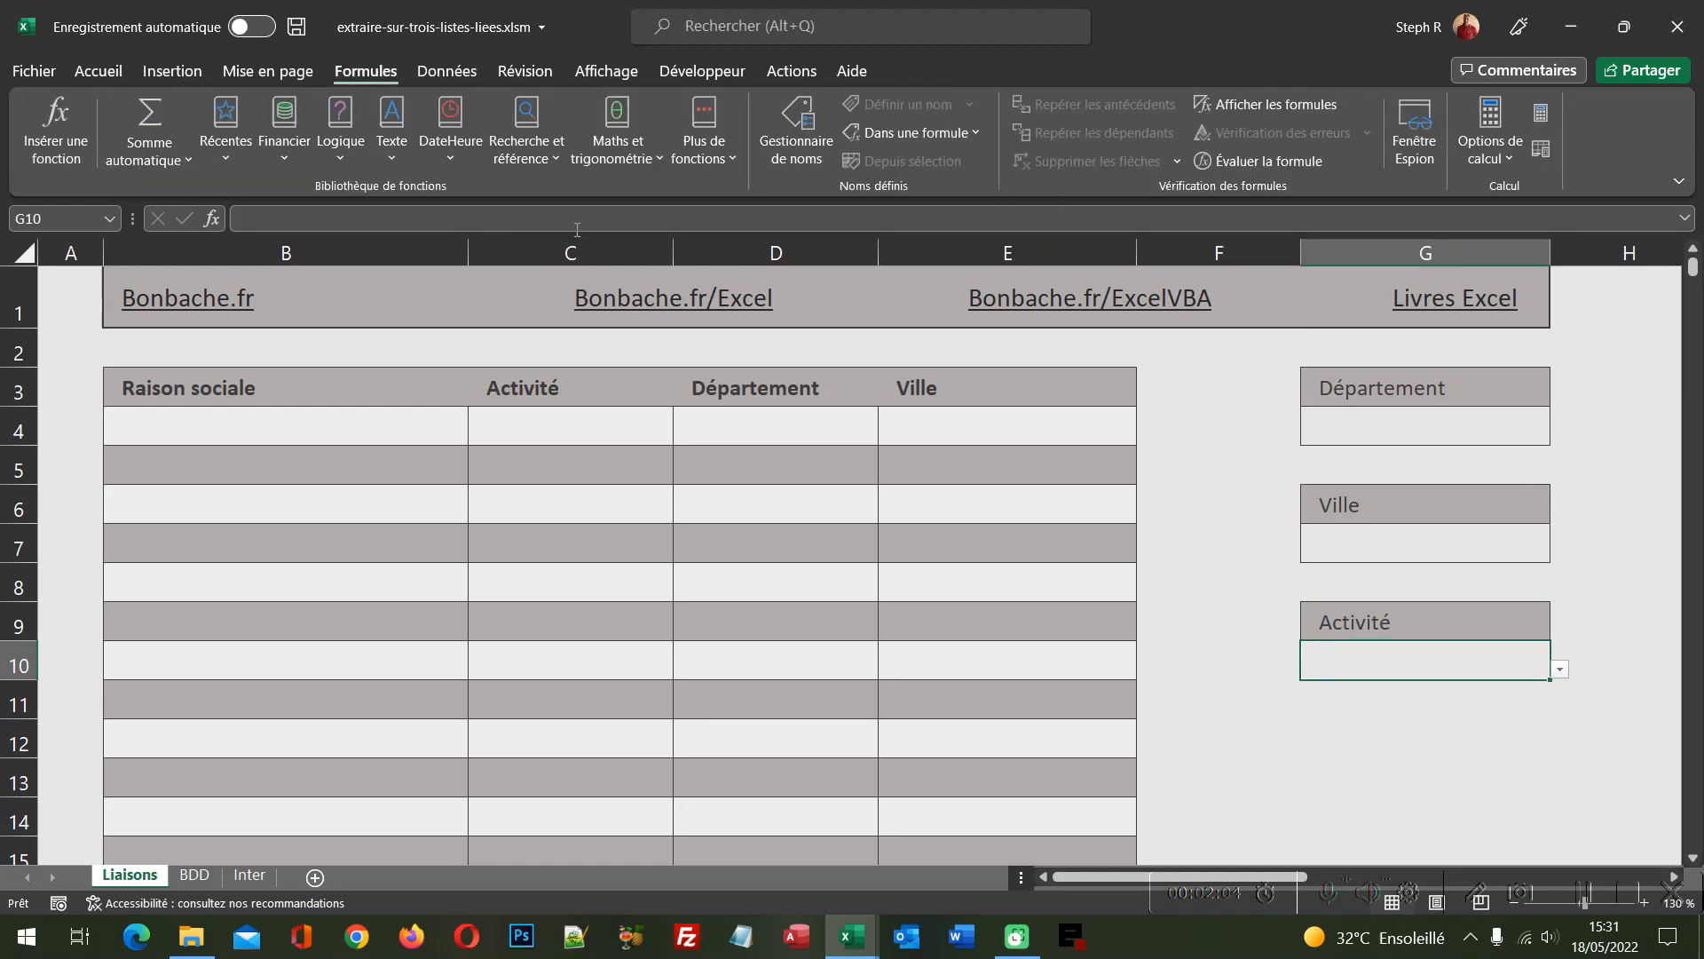
pyautogui.click(810, 144)
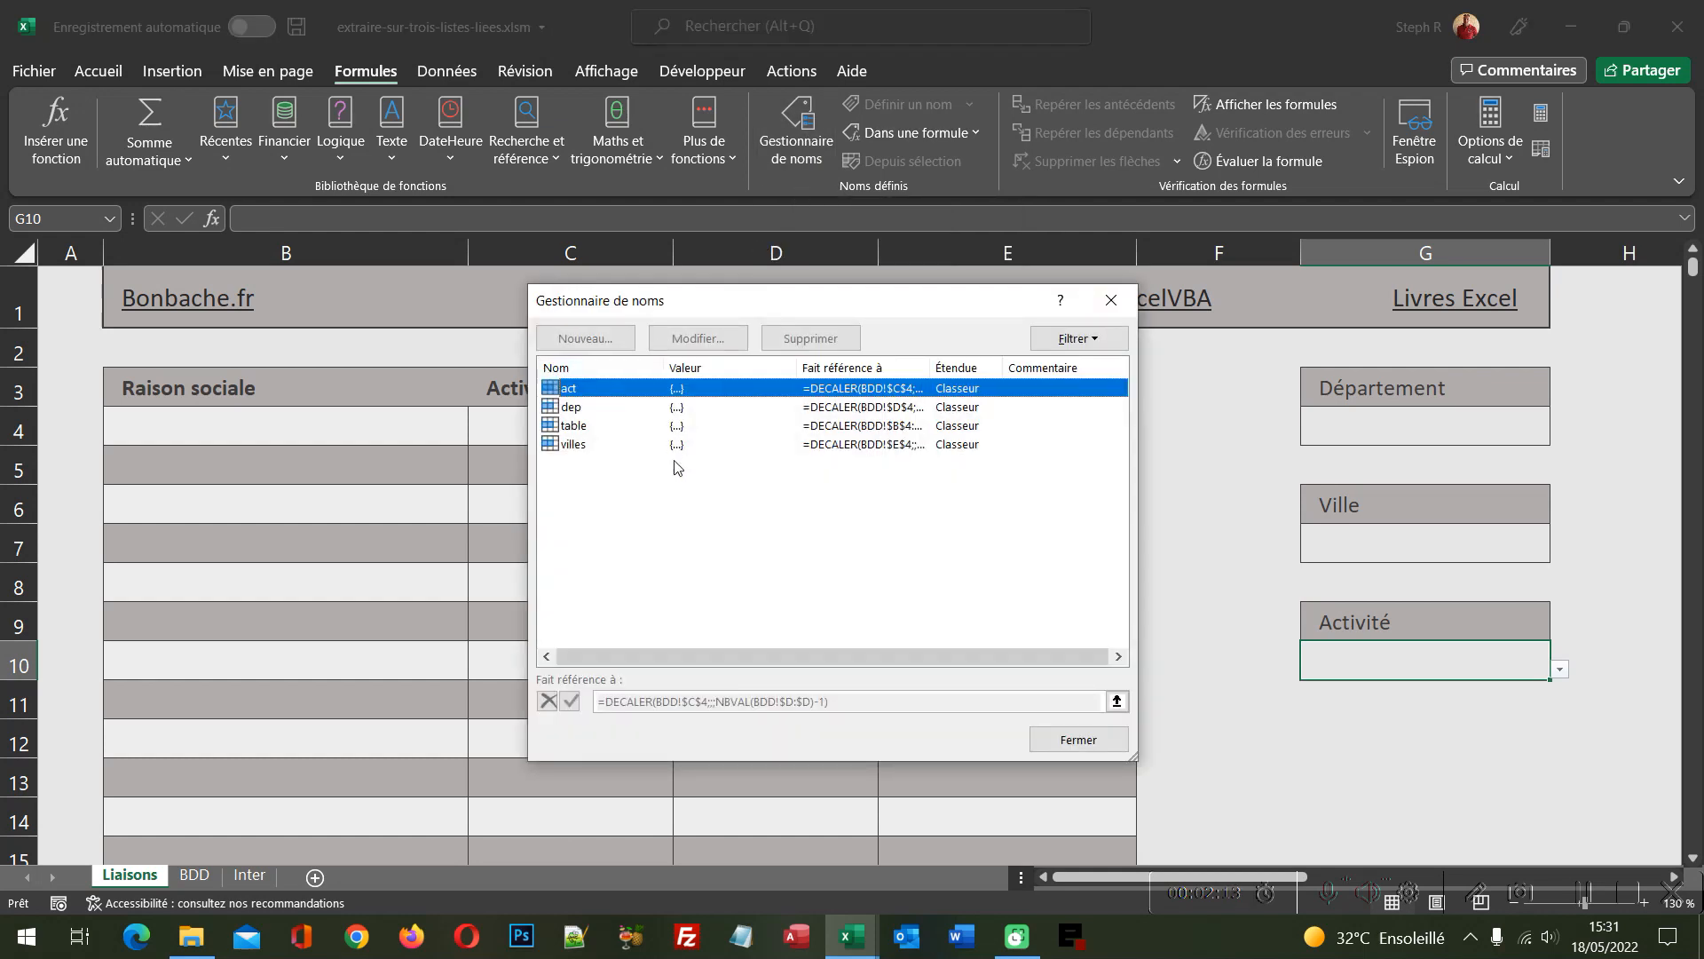
pyautogui.click(571, 432)
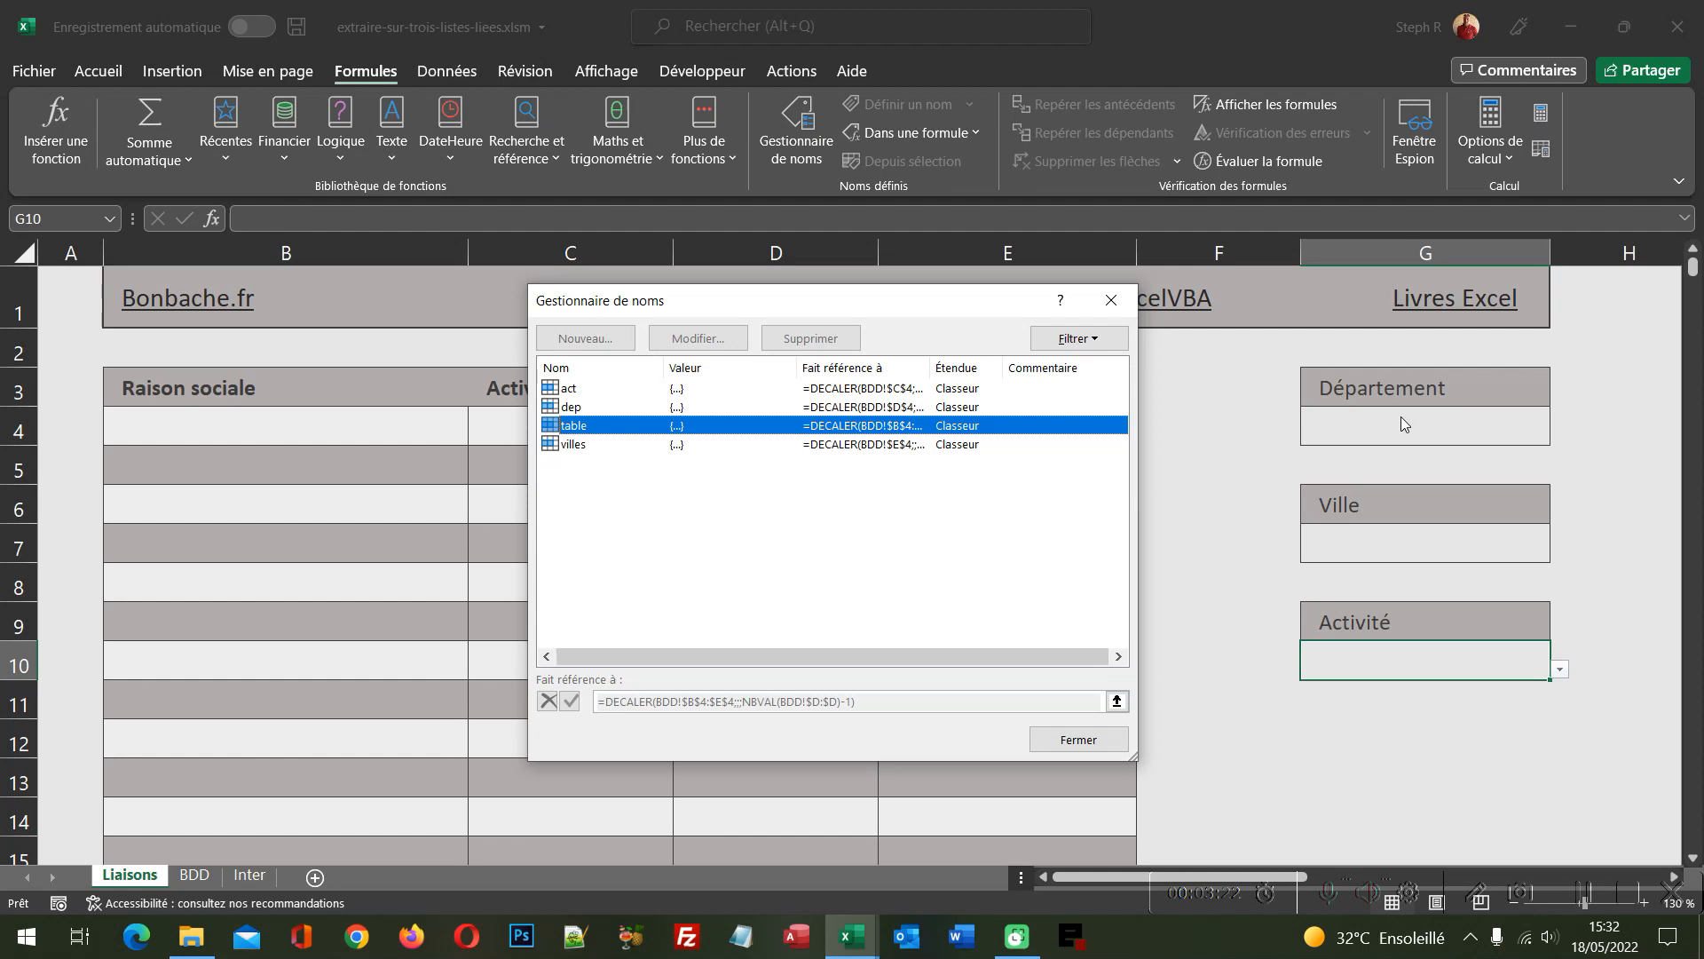
pyautogui.click(1094, 740)
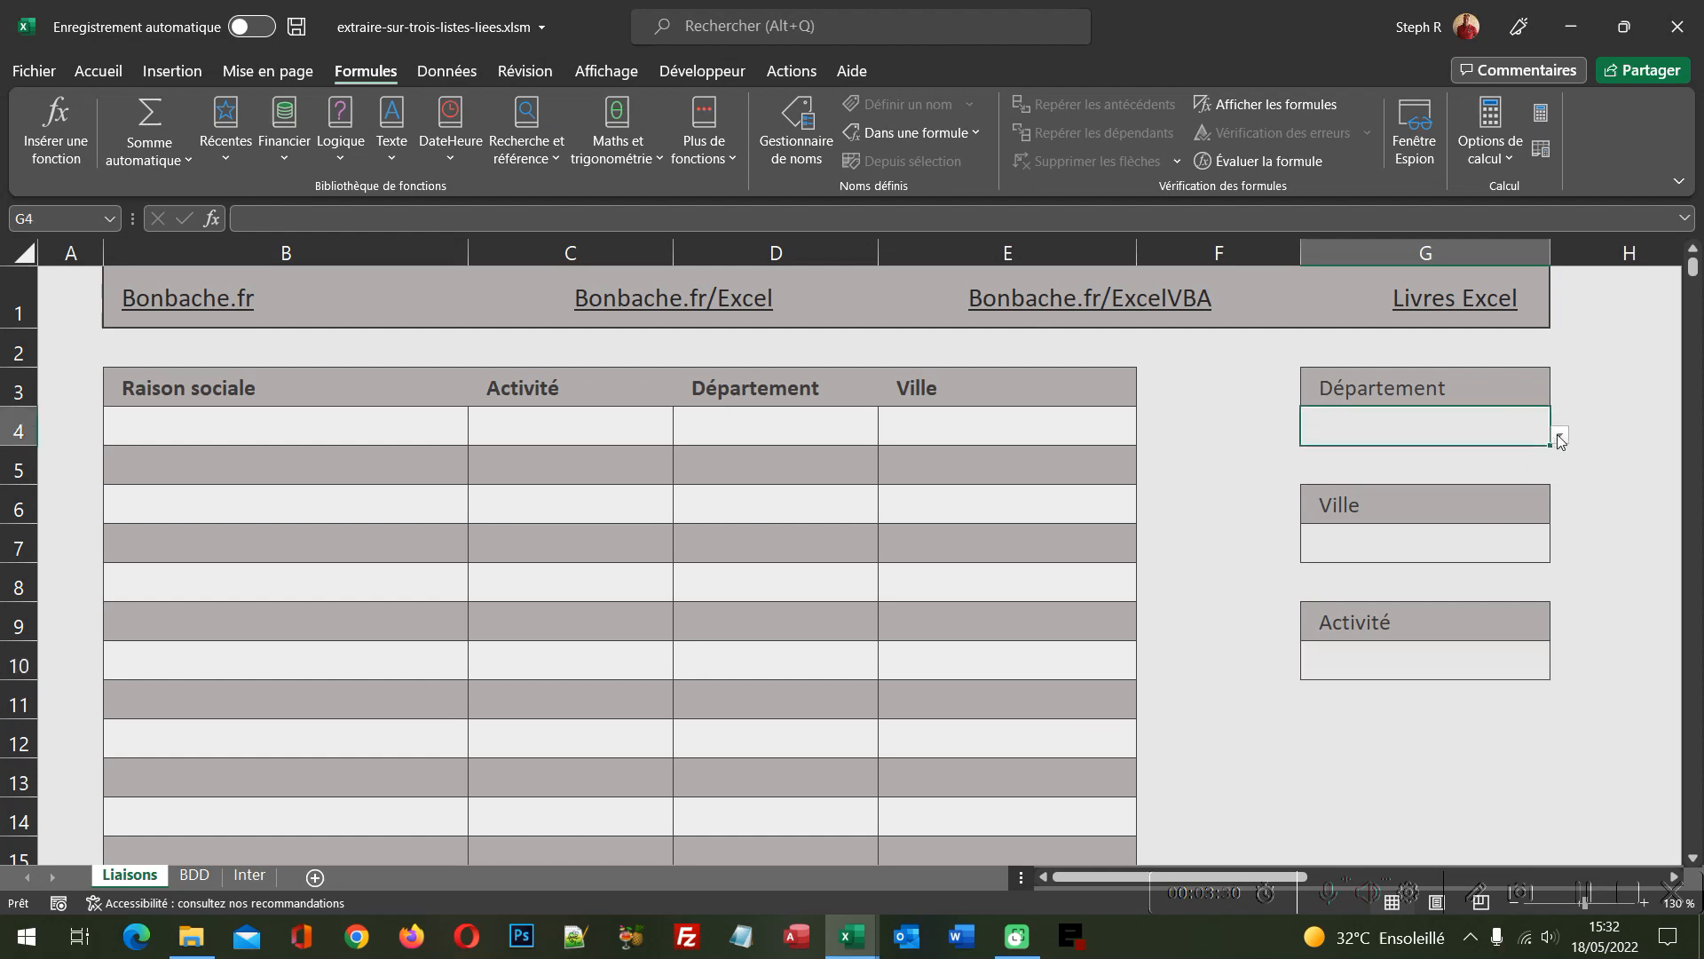
# - Choose 26-Drome as the Département in G4 of this workbook
pyautogui.click(1560, 434)
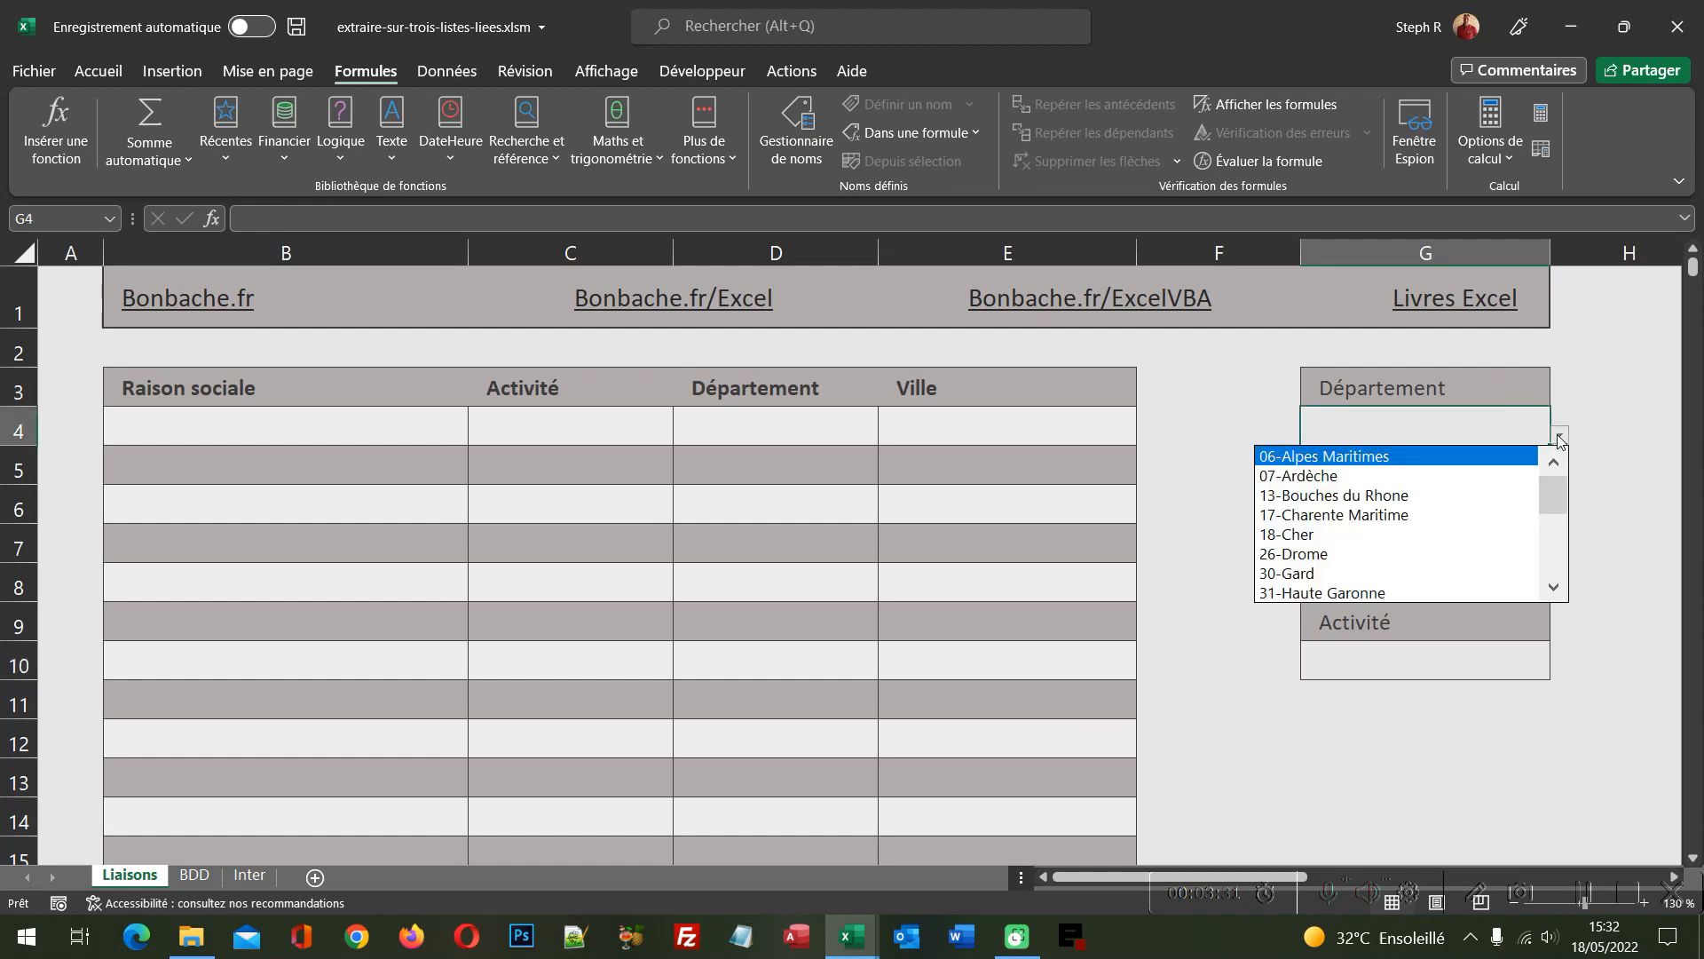
pyautogui.click(1318, 554)
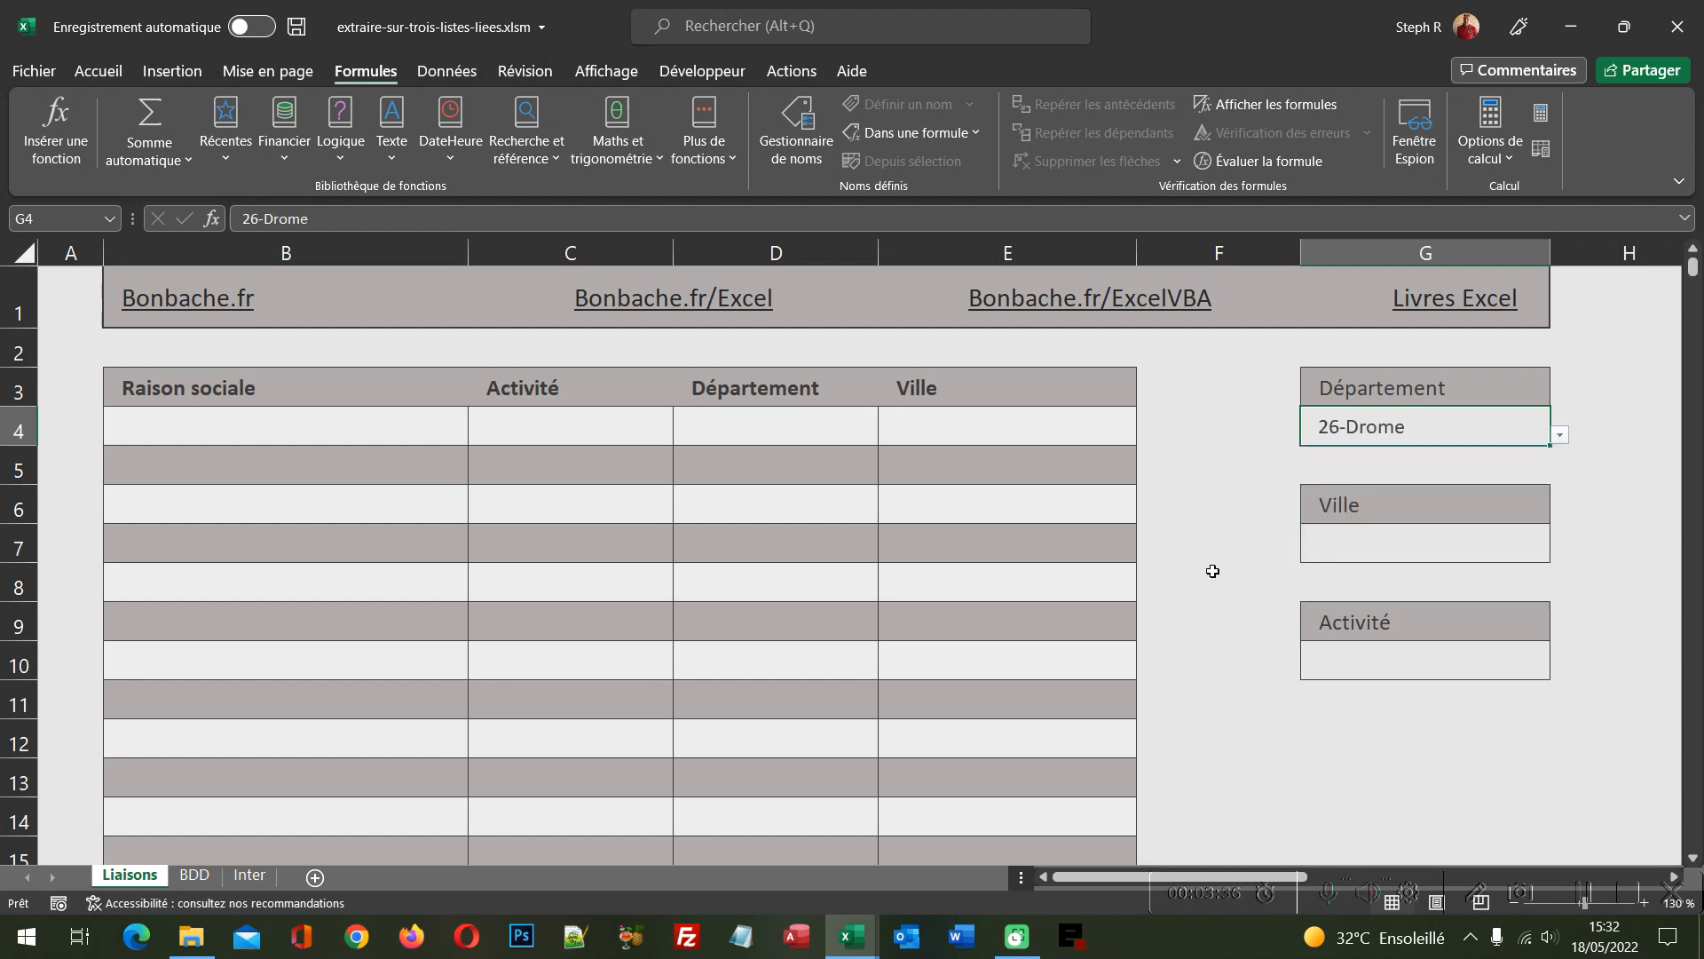
# - Start the formula =SiErreur(Filtre(table in cell B4, using the named range table as the array to filter
pyautogui.click(329, 433)
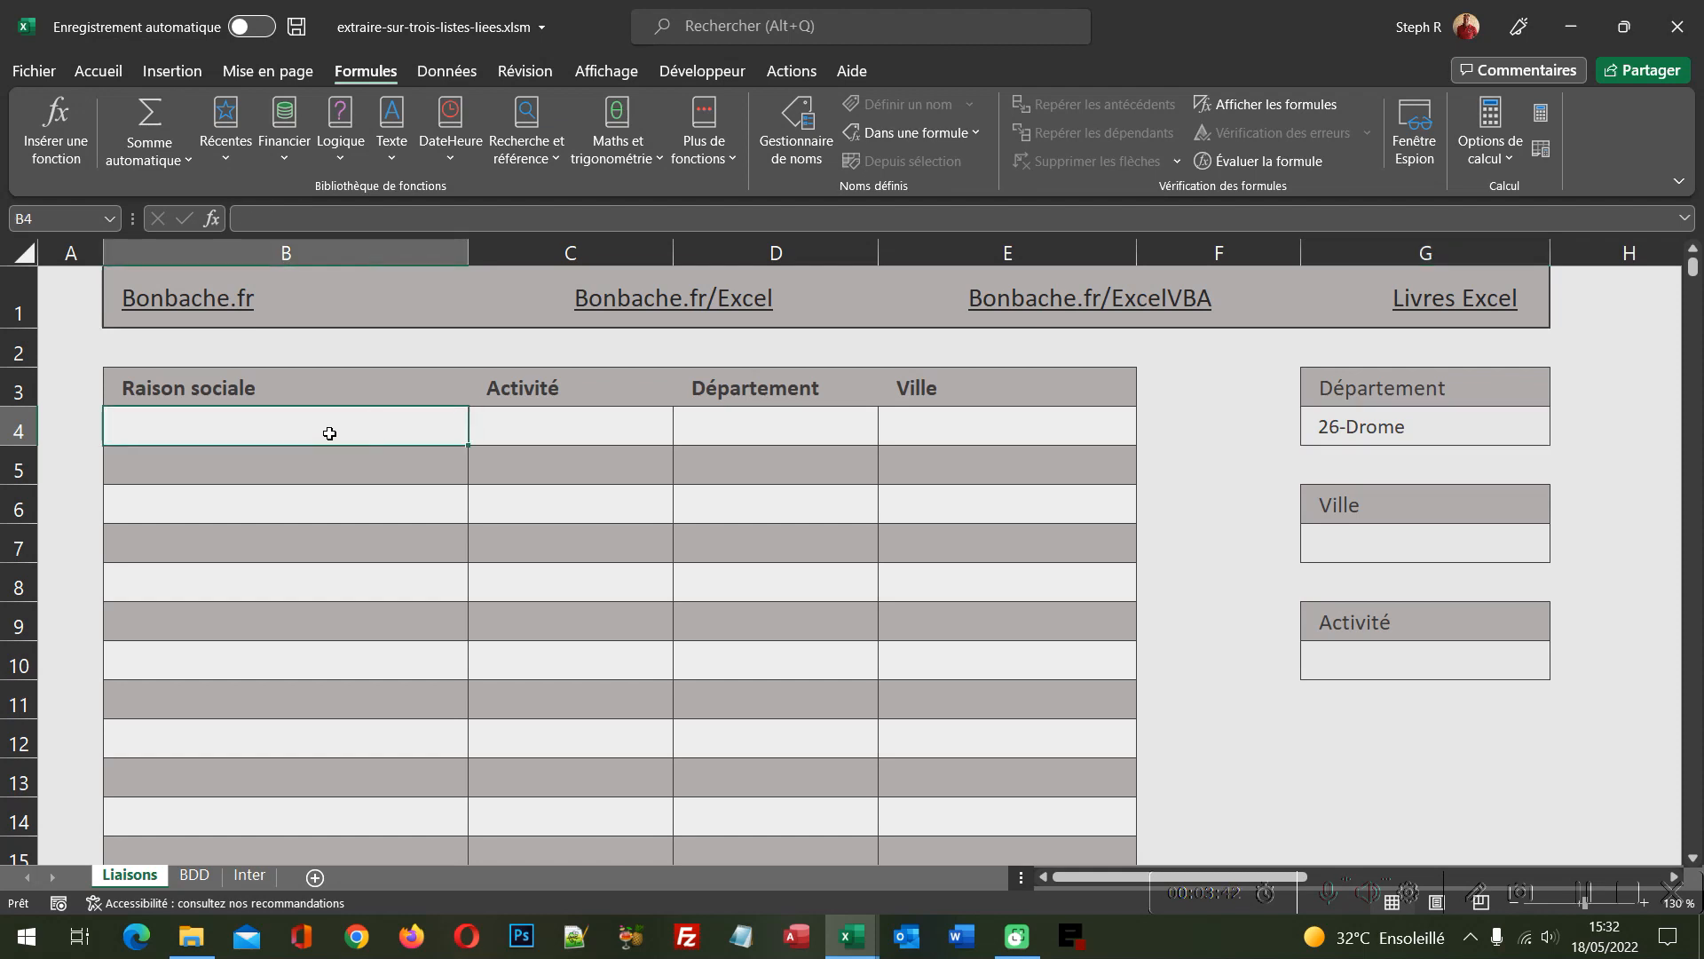
pyautogui.write('=')
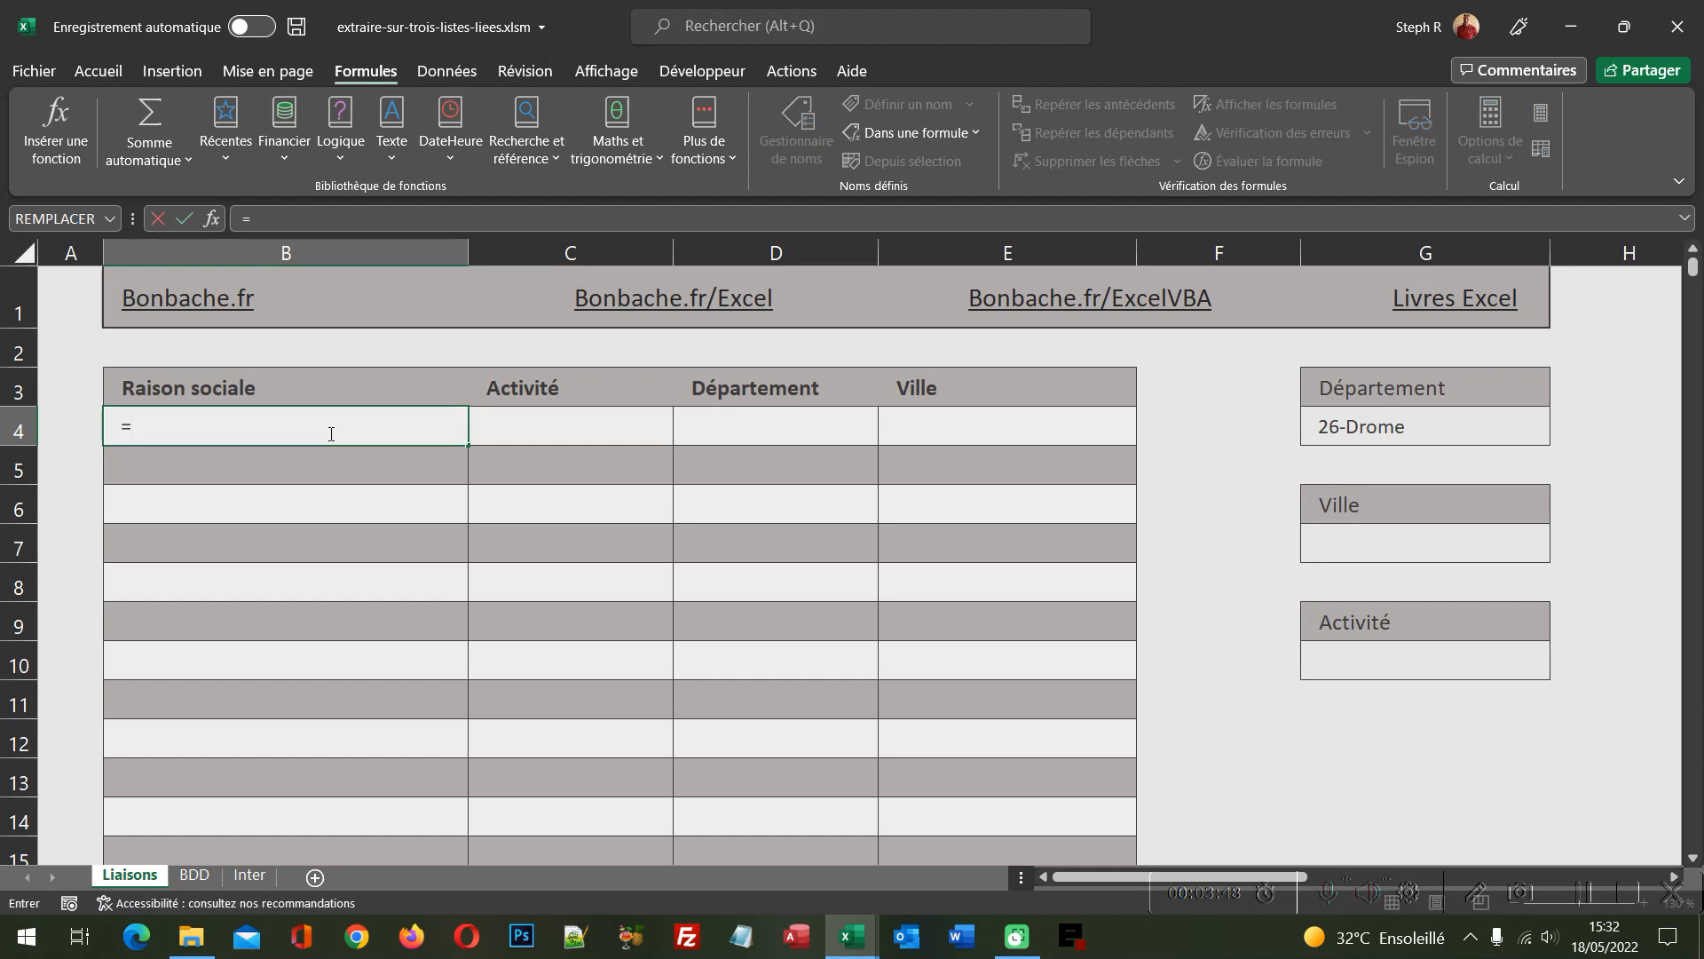
pyautogui.write('Si')
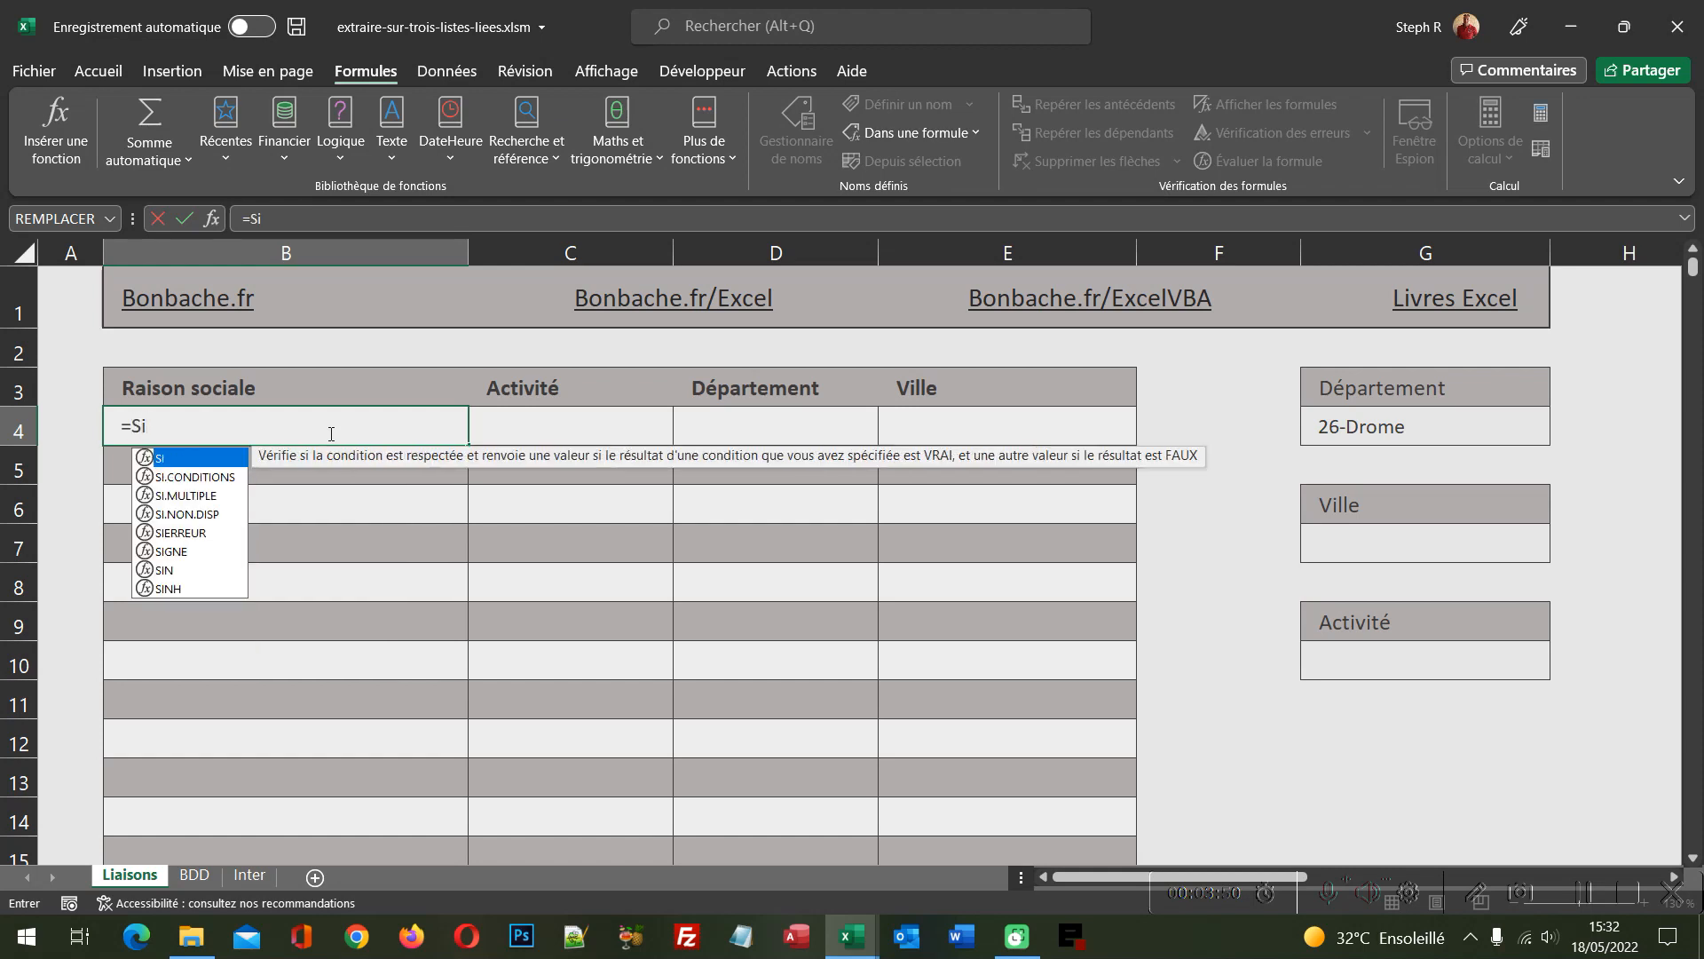
pyautogui.write('Erreur')
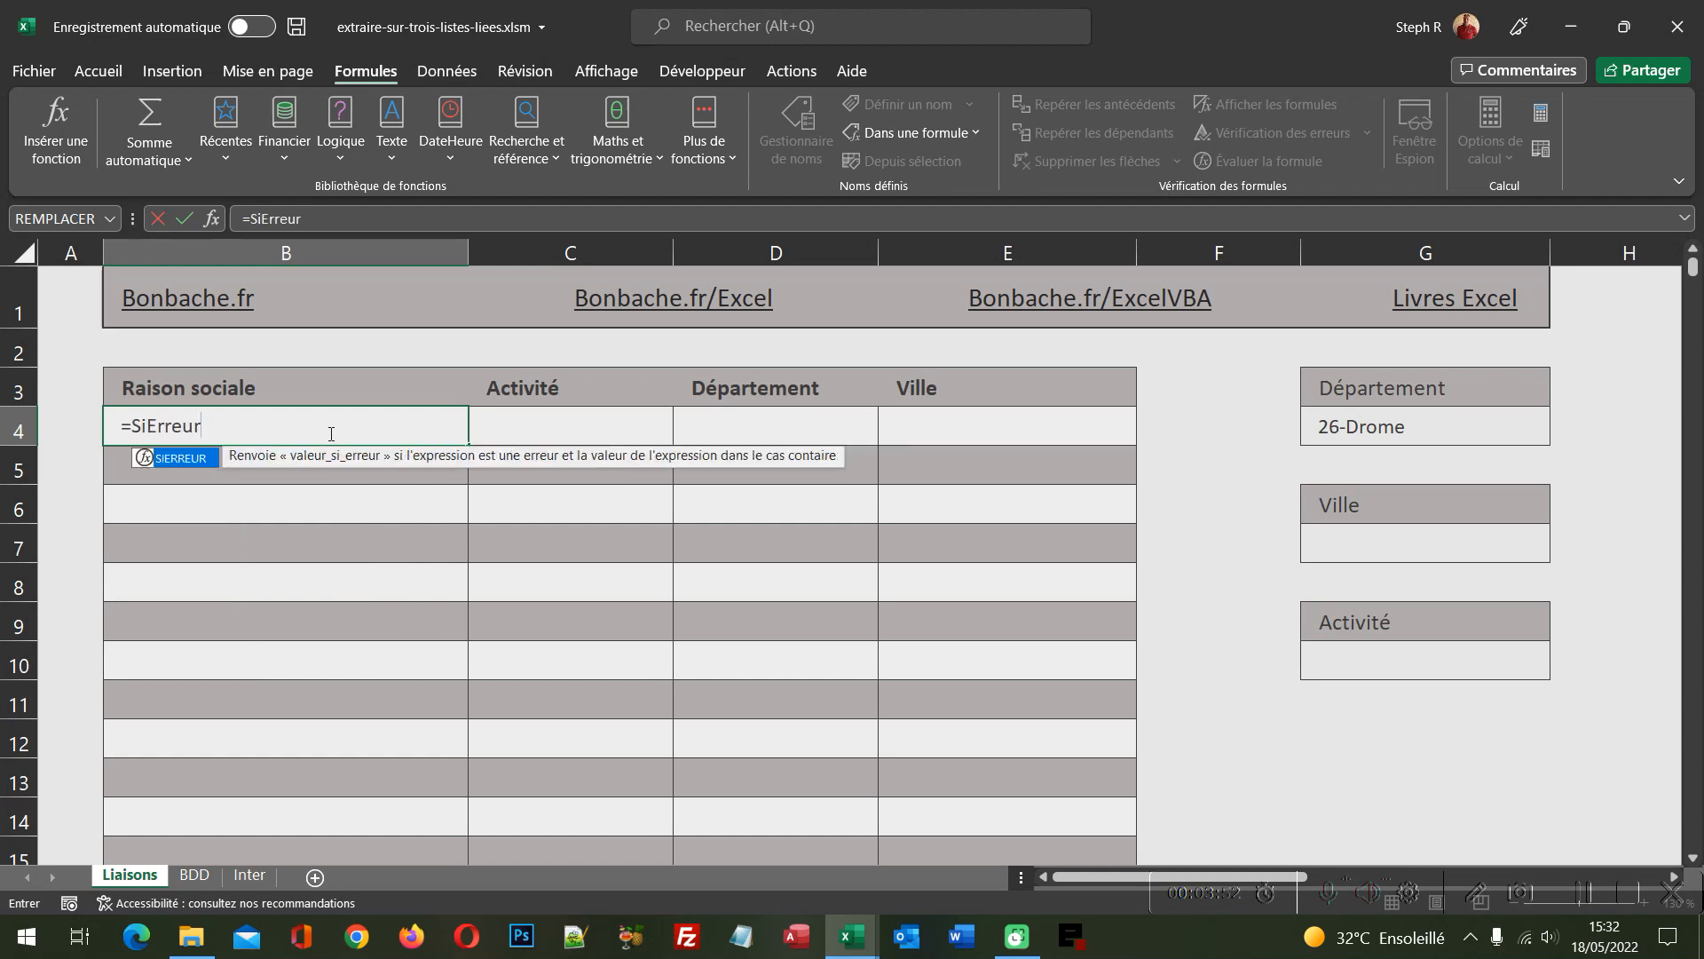
pyautogui.write('(')
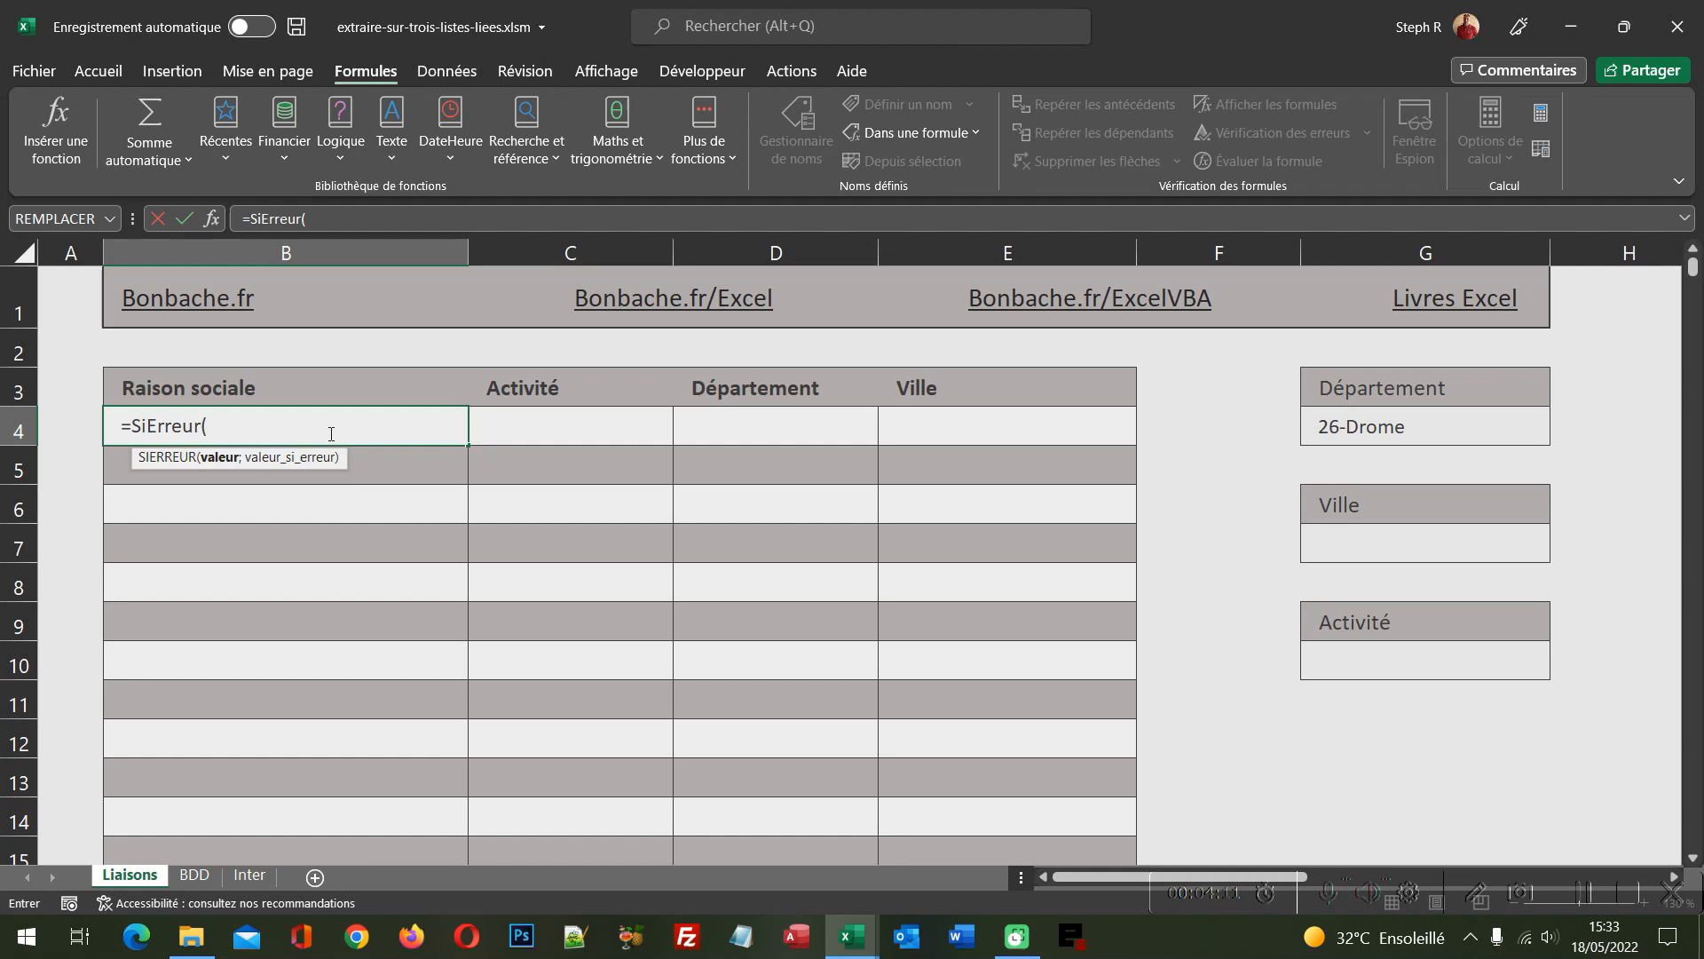
pyautogui.write('Filtre')
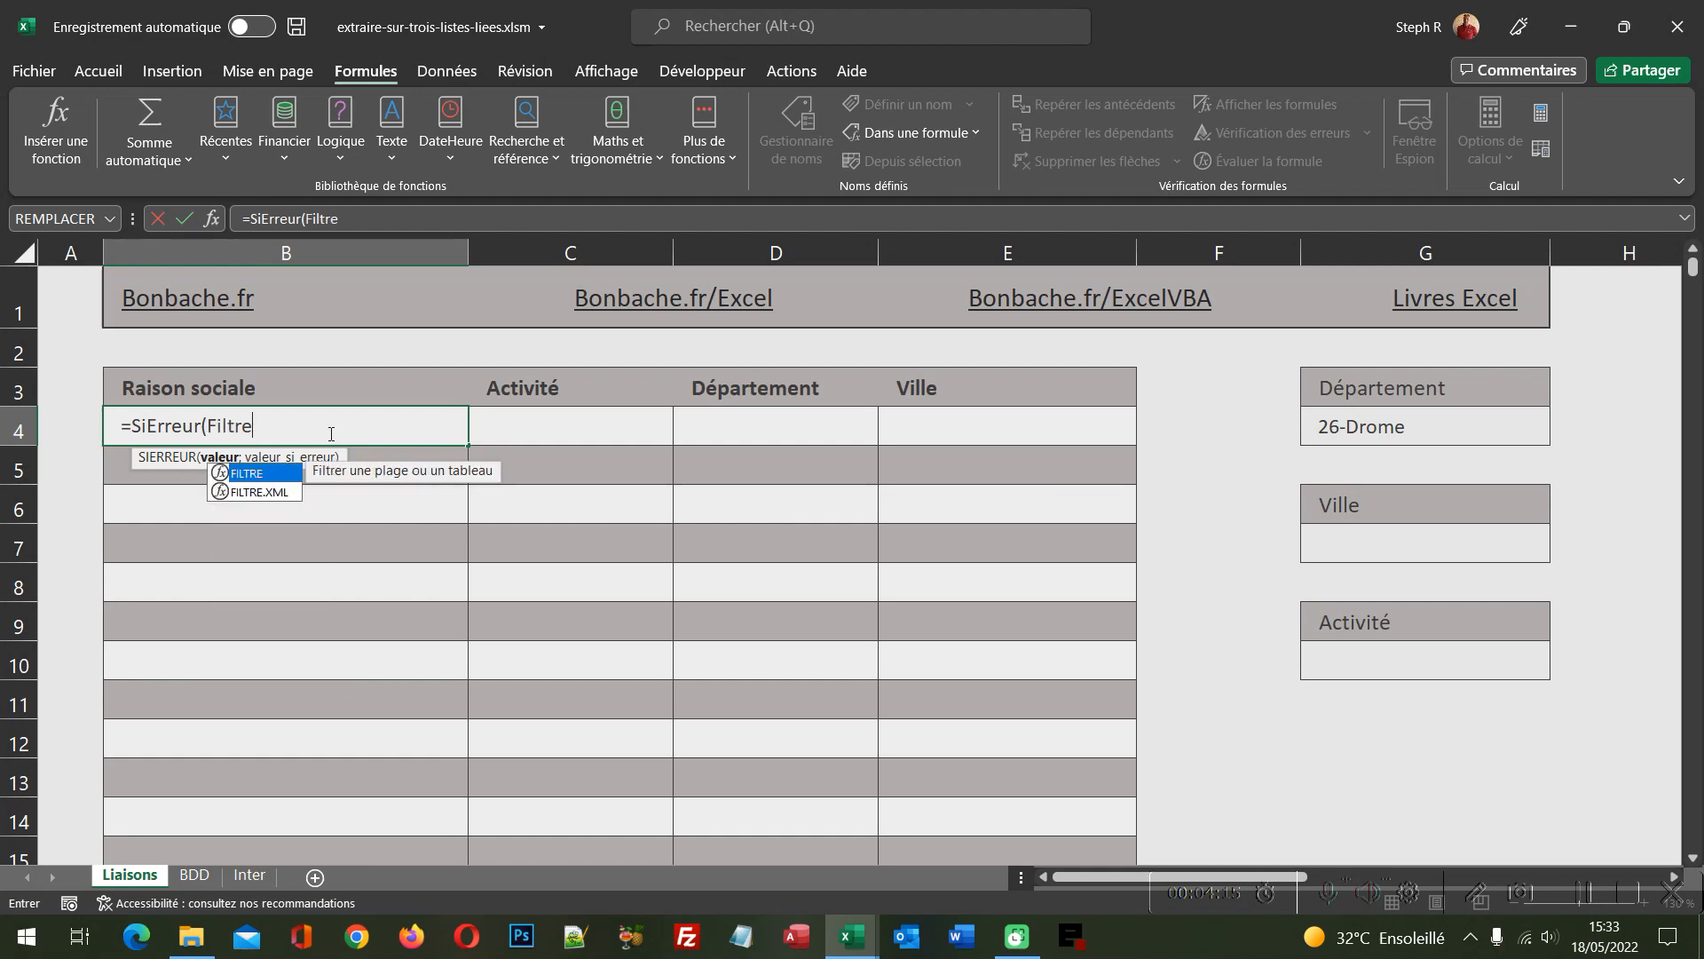
pyautogui.write('(')
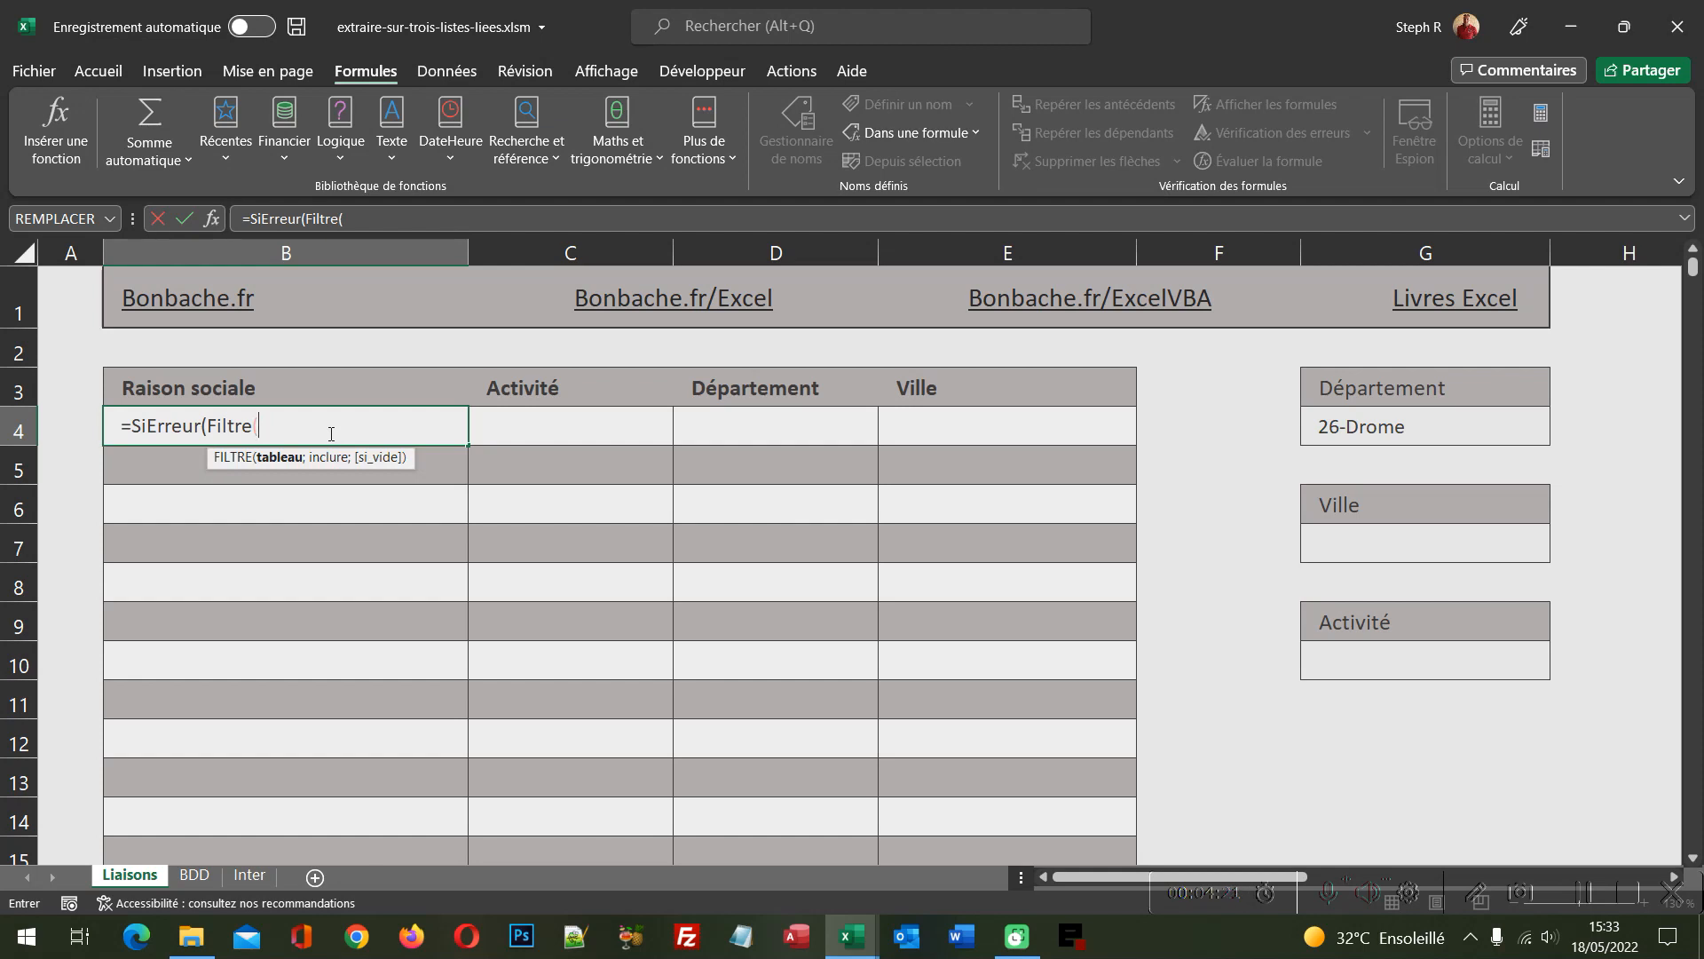
pyautogui.write('table')
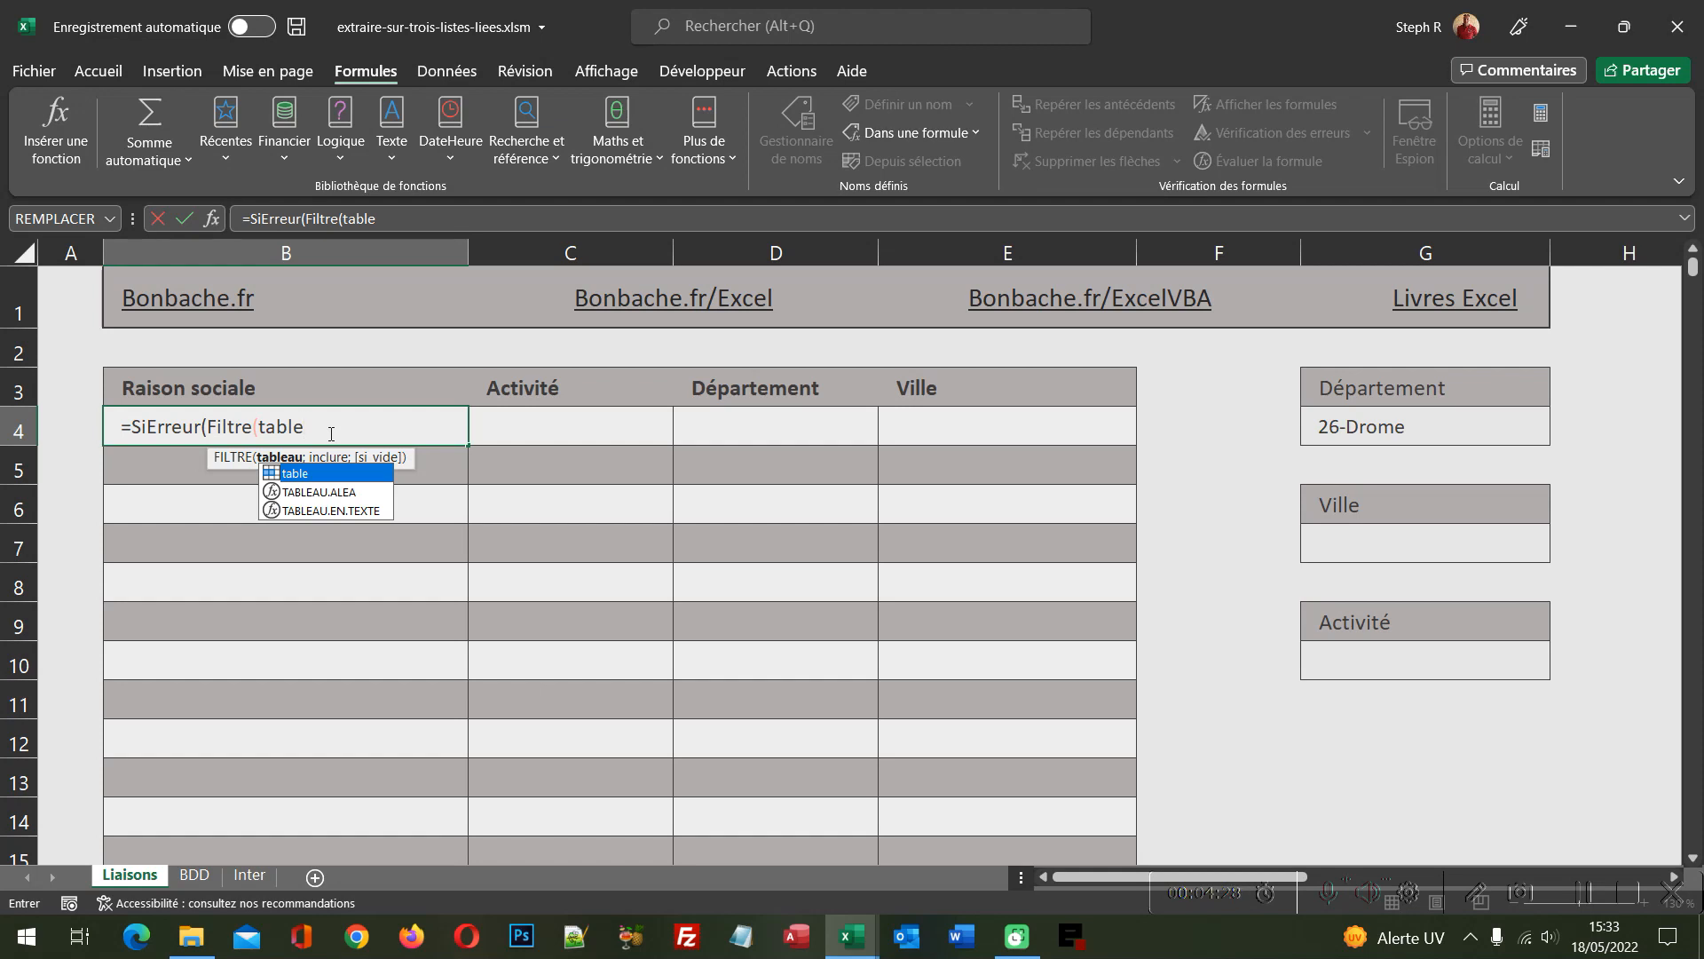
# - Add the criterion (dep=G4) as the second argument of Filtre and close the Filtre function
pyautogui.write(';(')
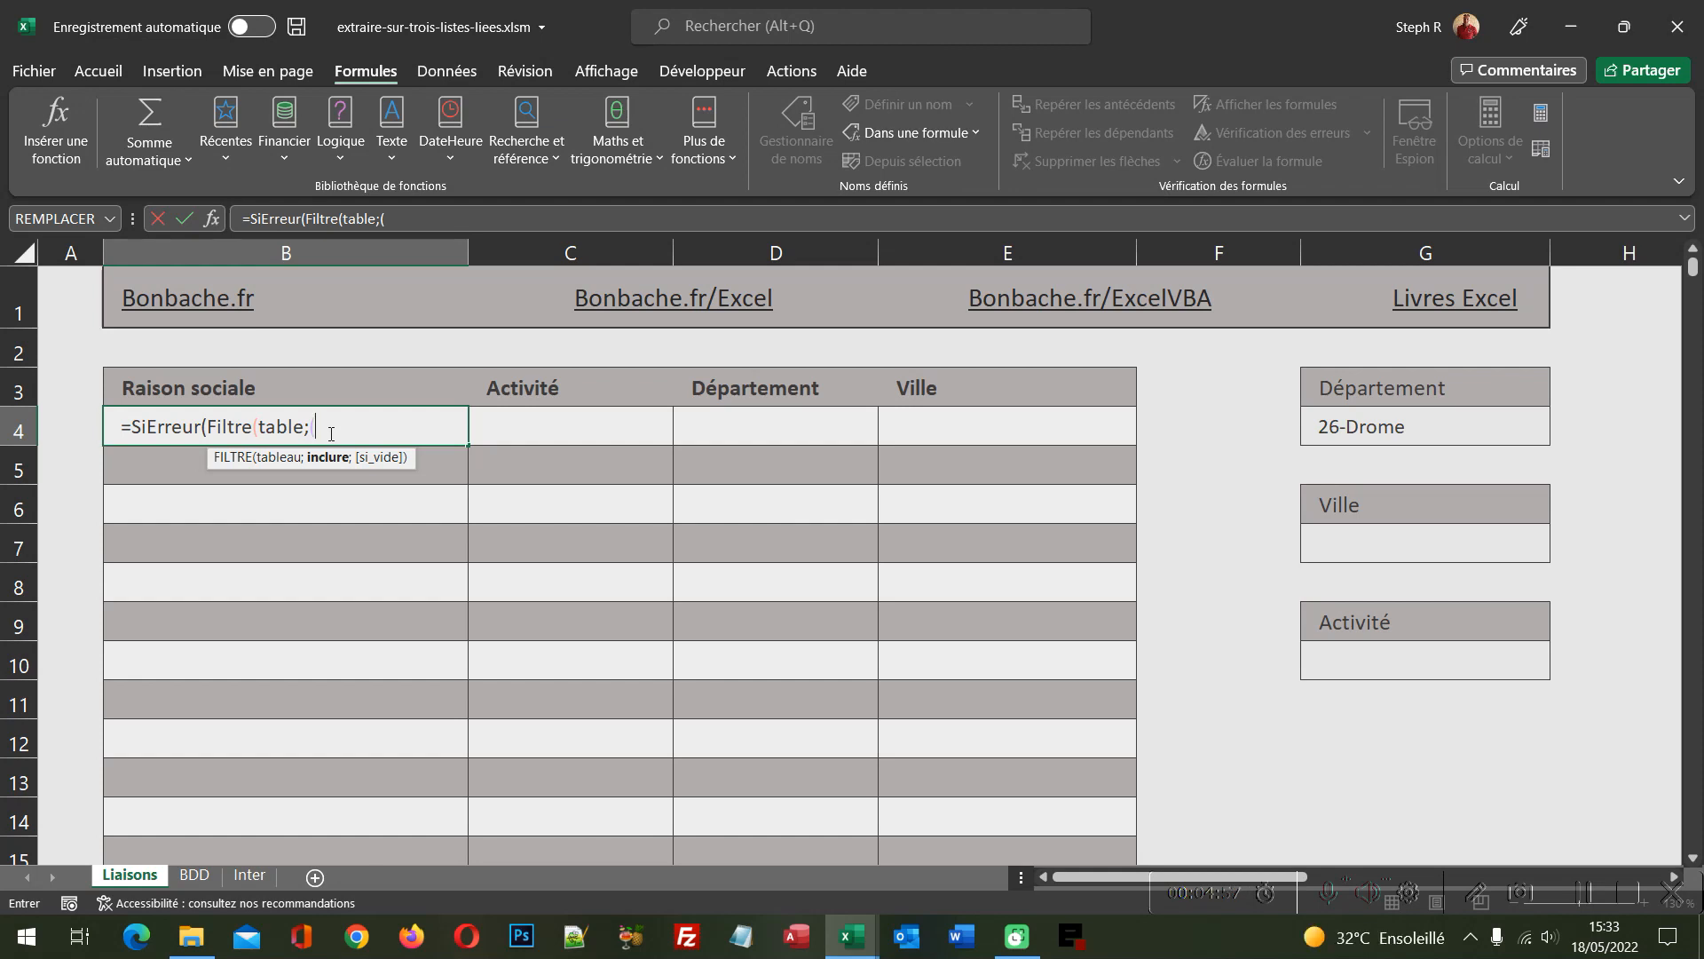
pyautogui.write('dep=')
pyautogui.click(1453, 427)
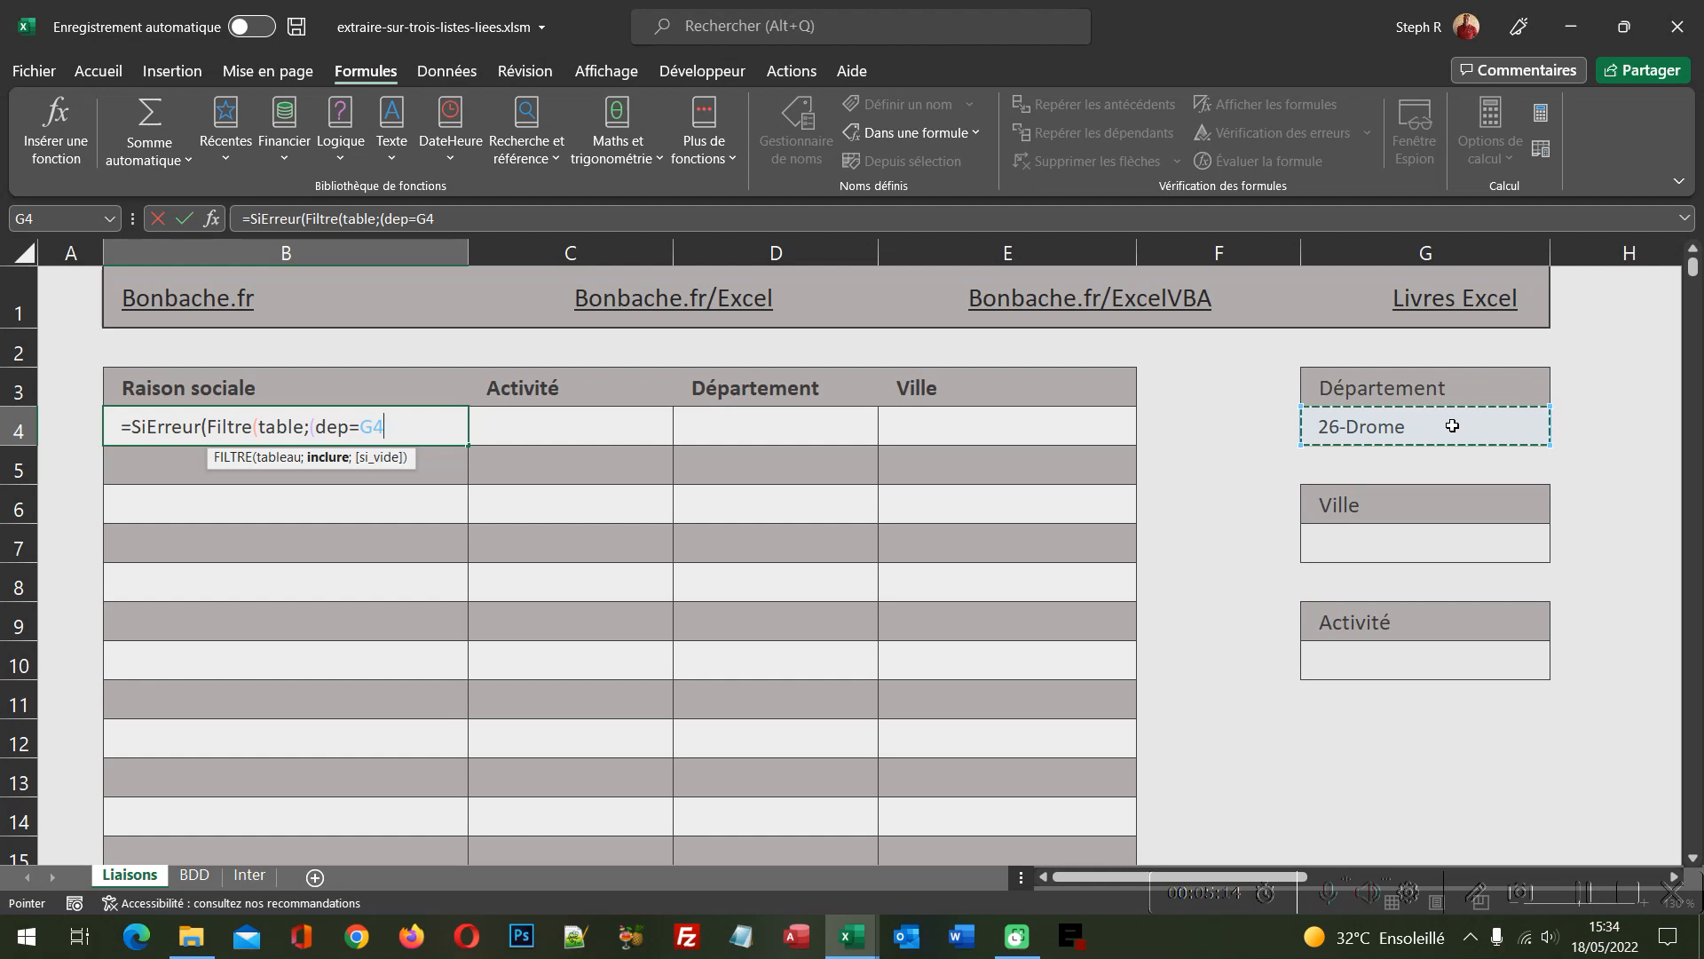
pyautogui.write(')')
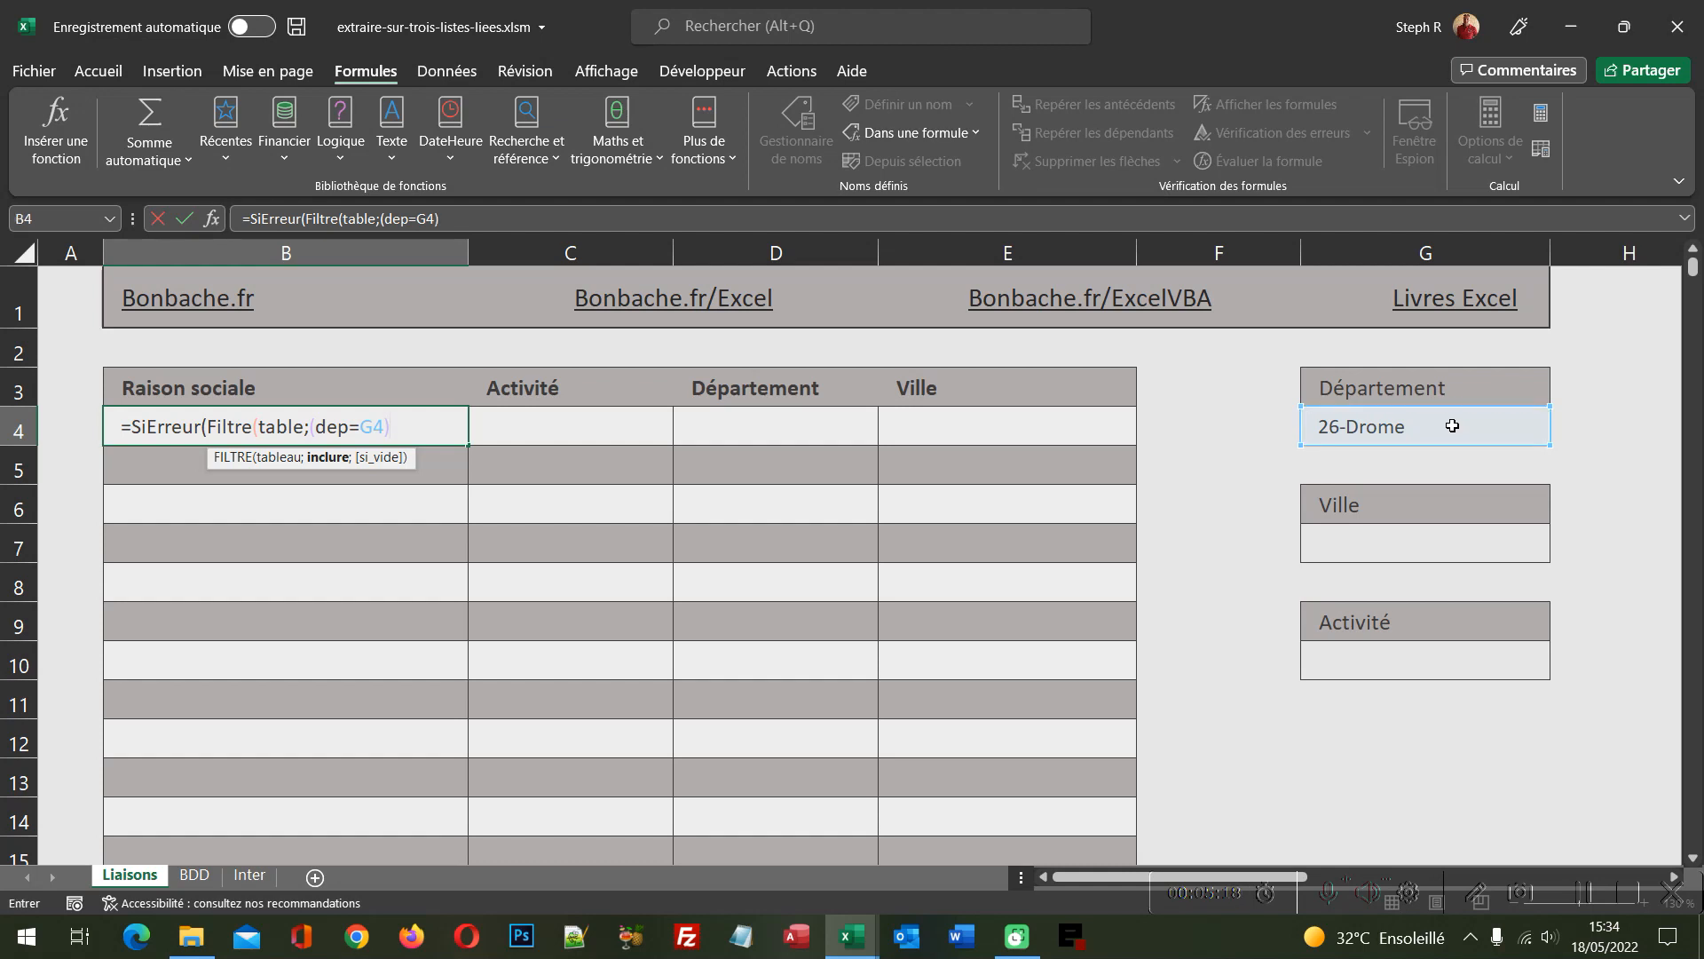
pyautogui.write(')')
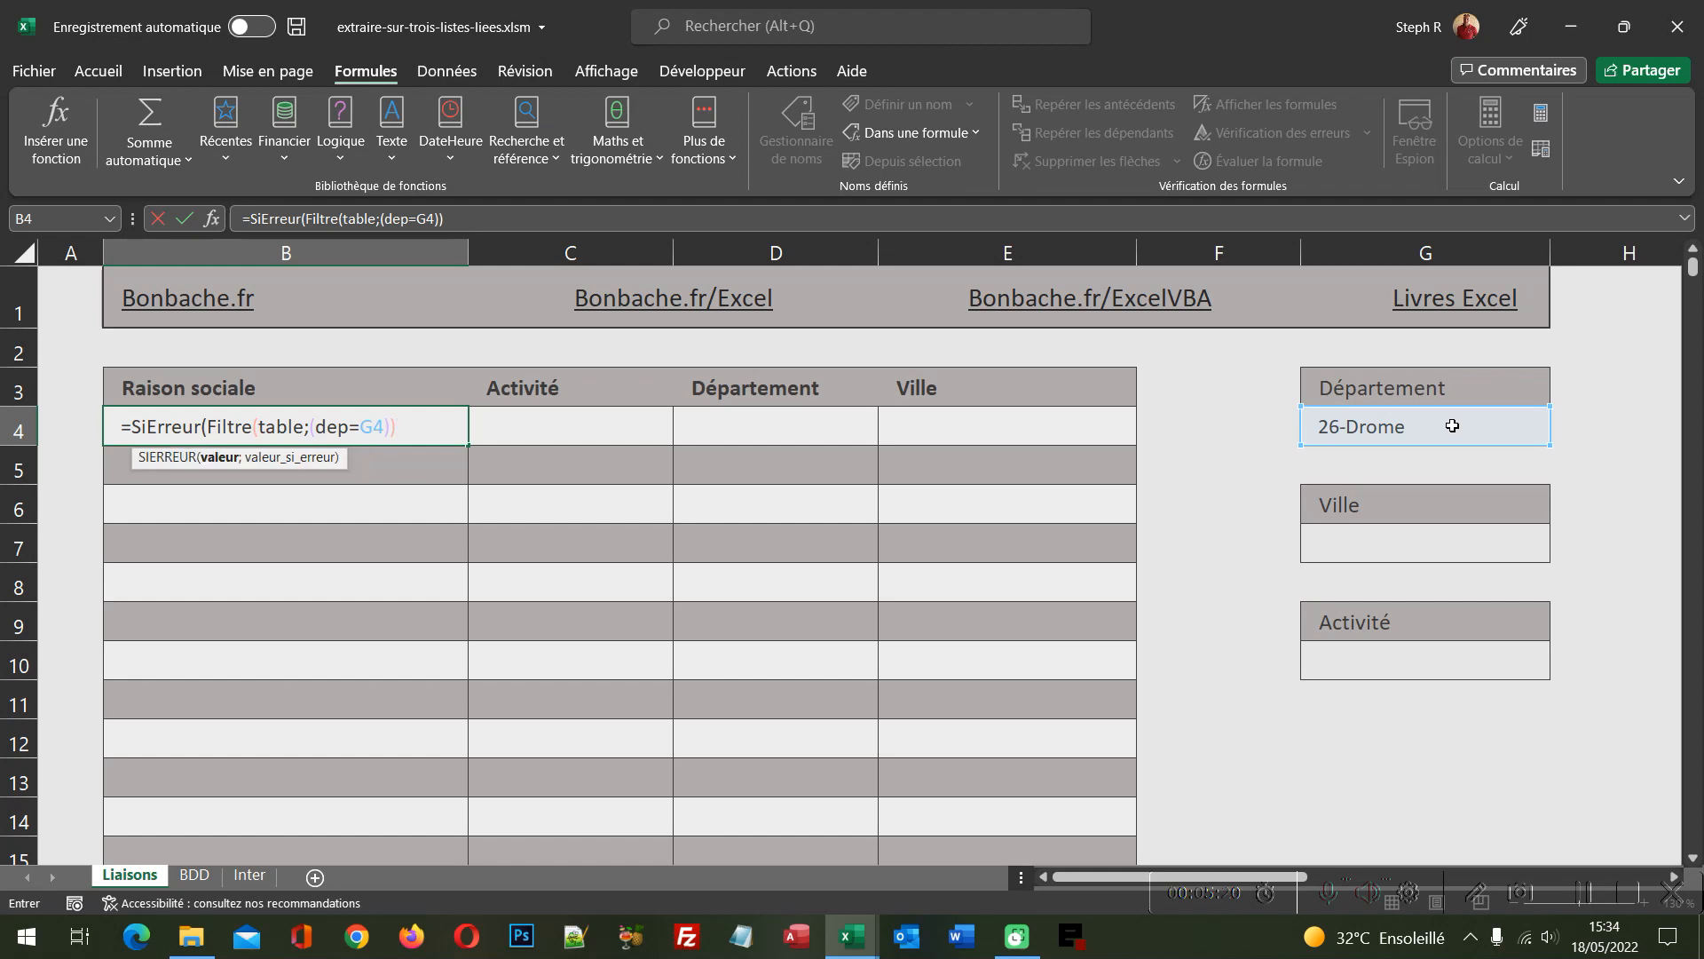
# - Complete the SiErreur formula in B4 with an empty string ("") as the error value and validate it
pyautogui.write(';')
pyautogui.write(')')
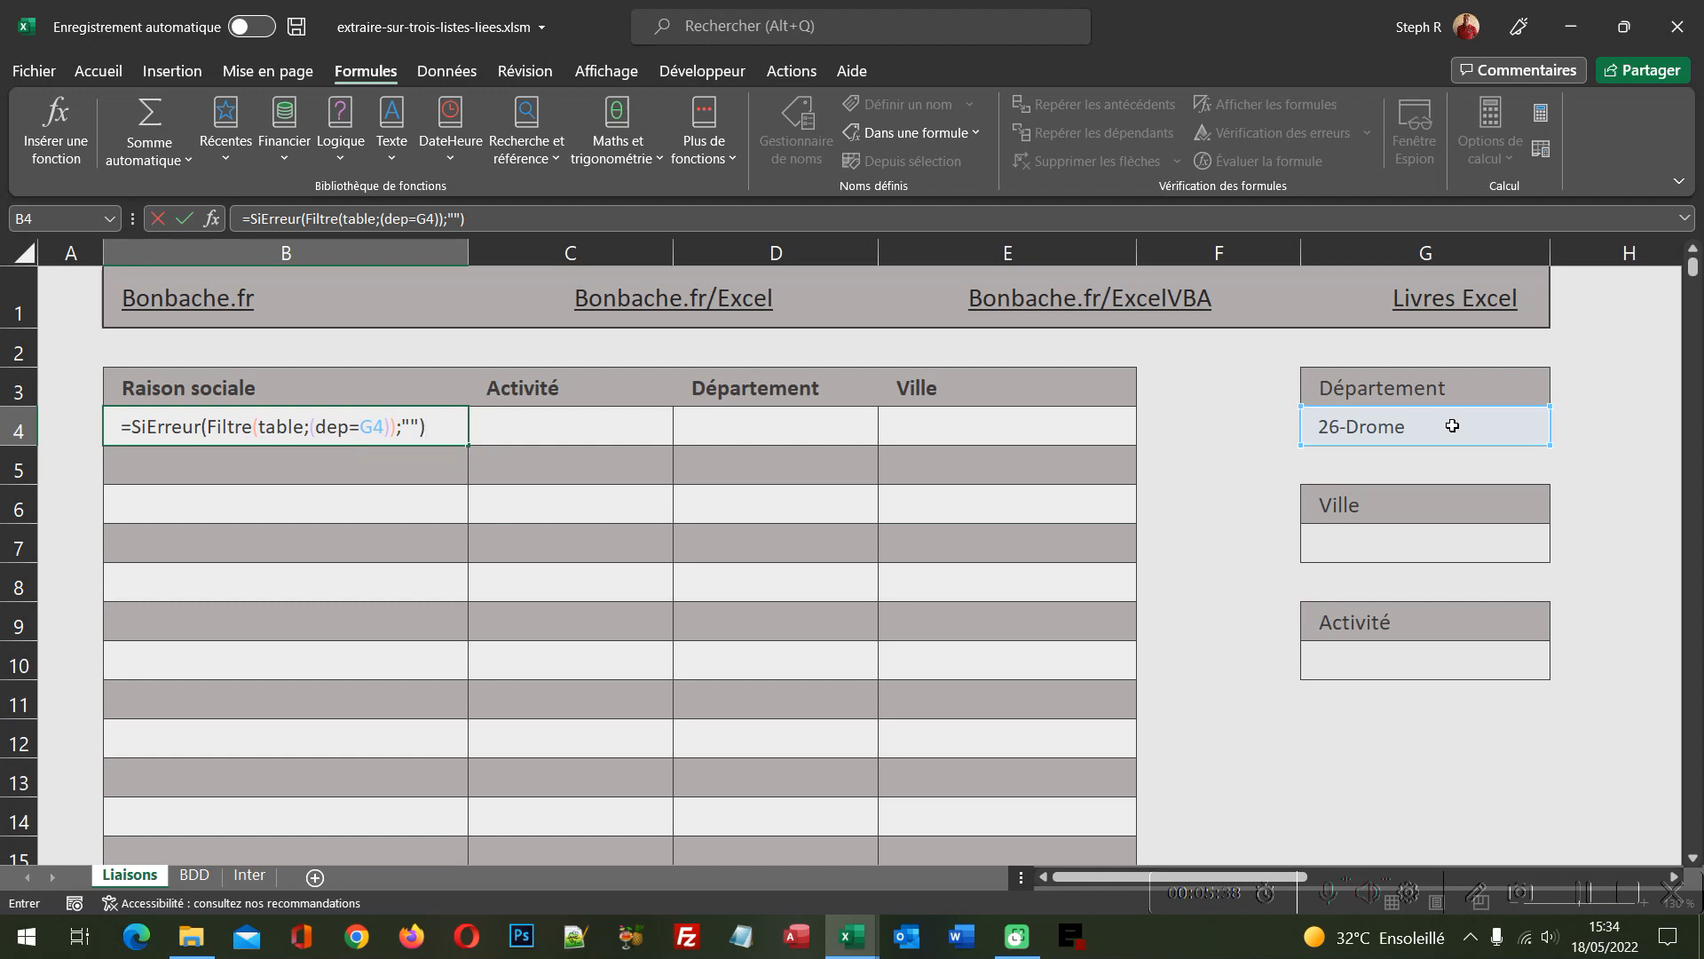
pyautogui.press('Return')
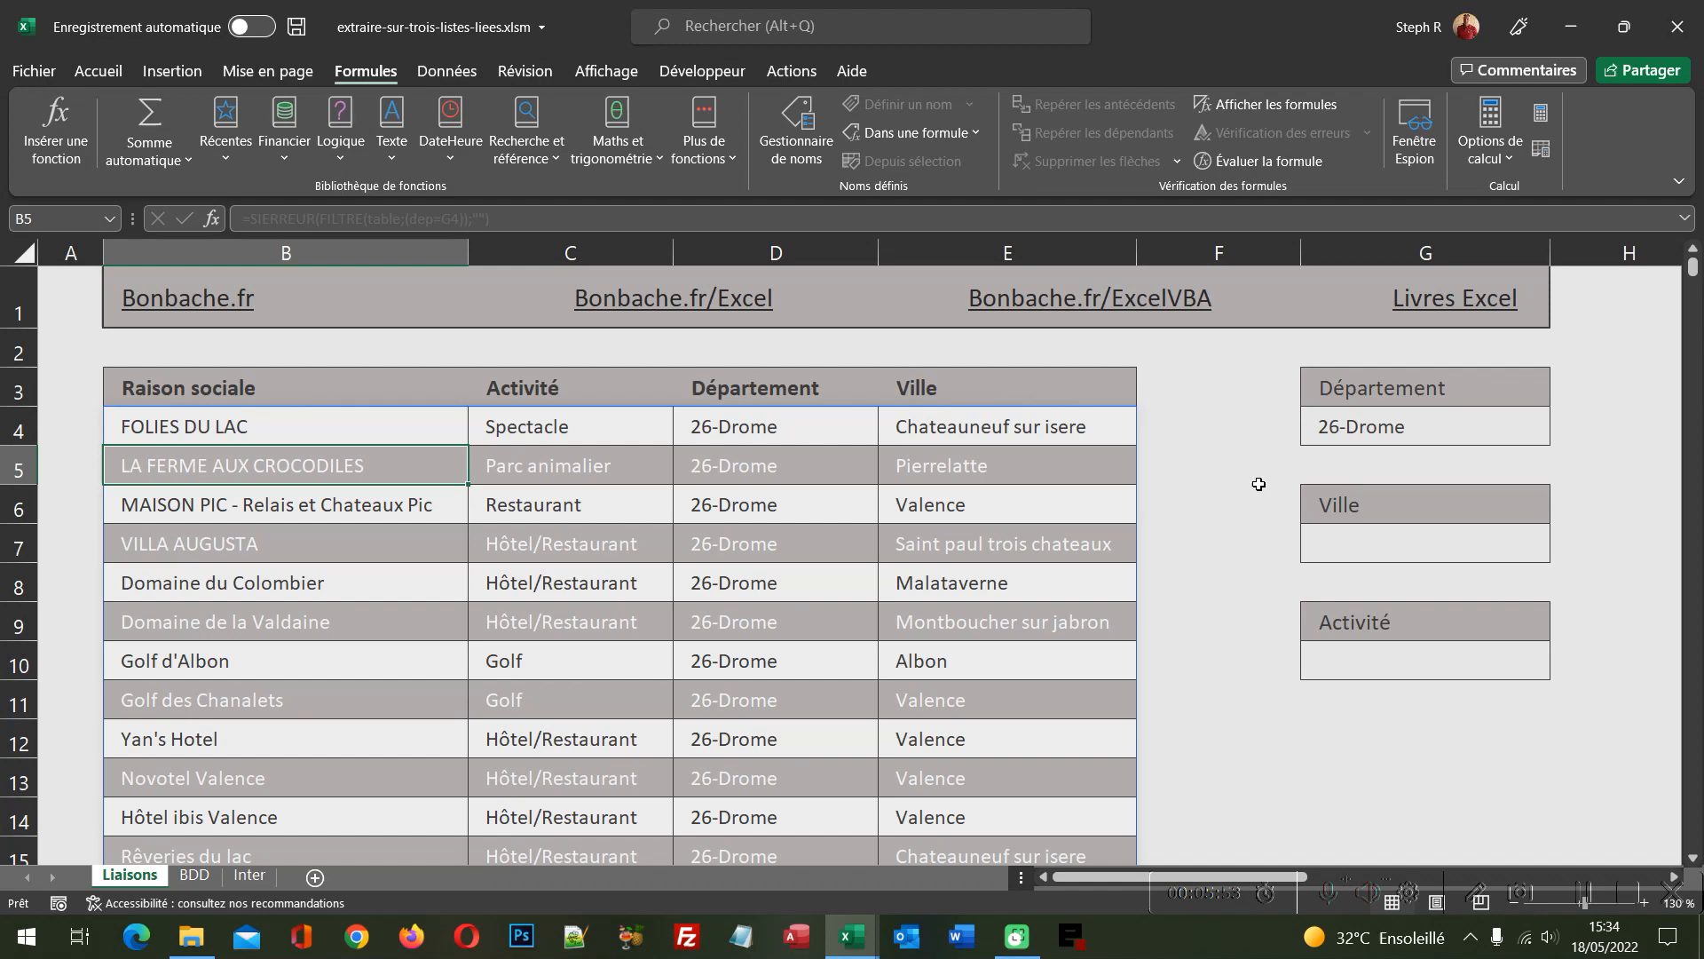
# - Examine the extracted rows down the results table to check that they all match the chosen department
pyautogui.scroll(-2, 955, 557)
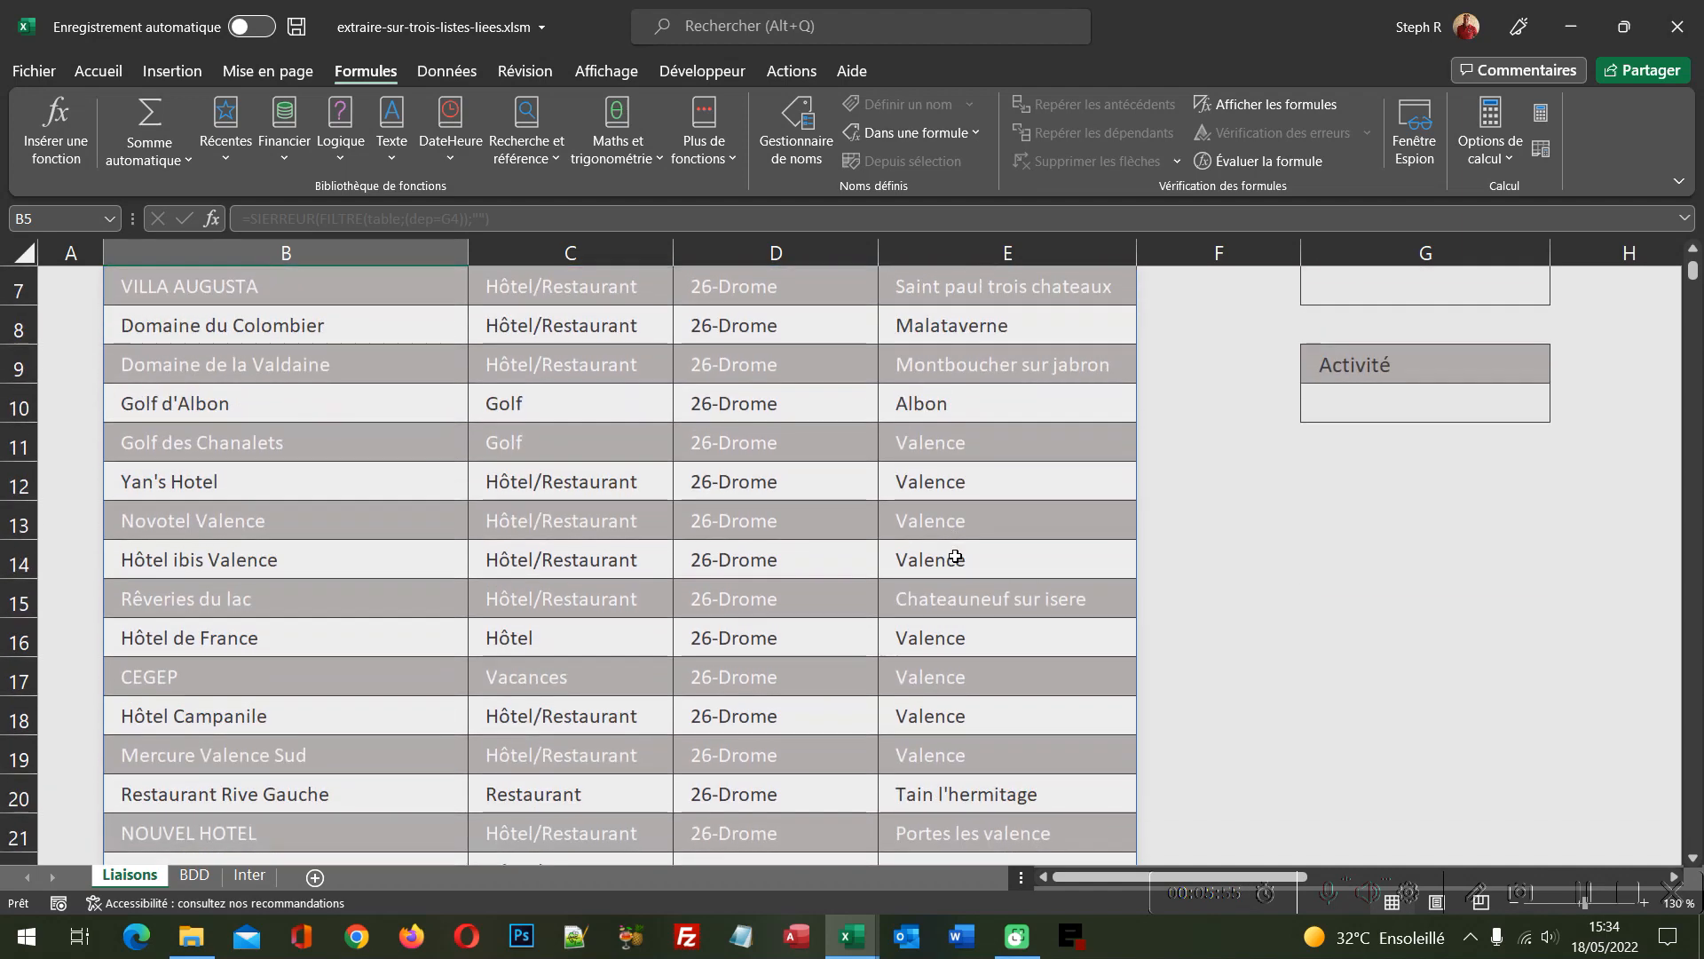
pyautogui.scroll(-3, 955, 556)
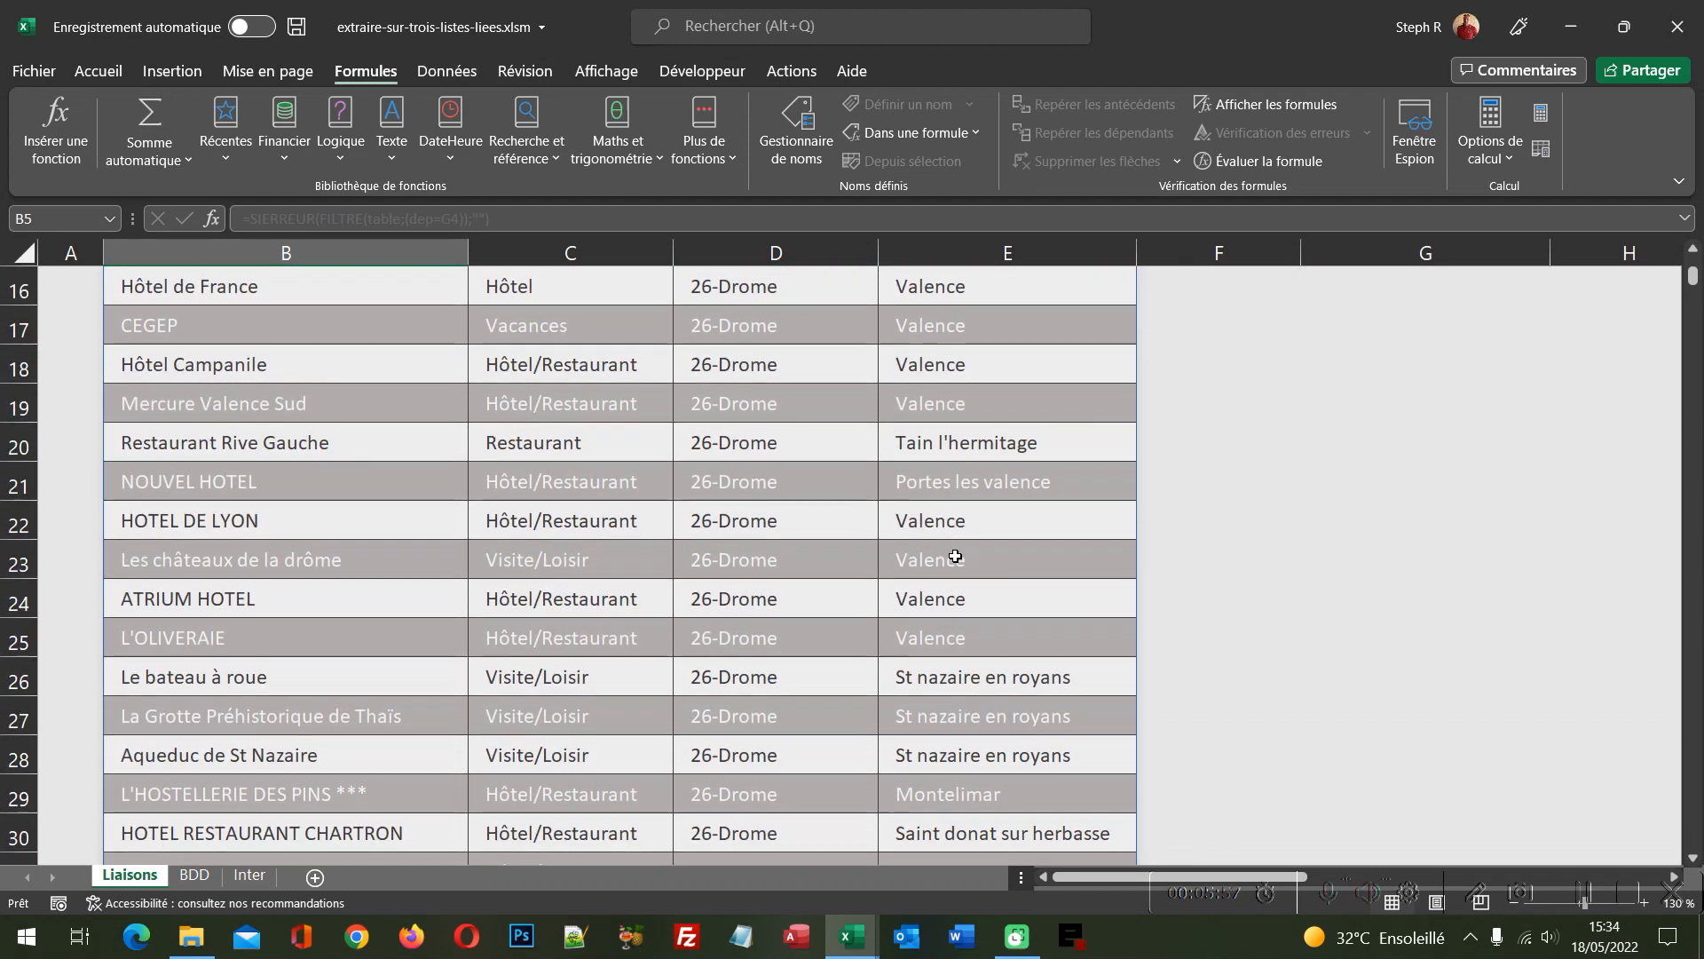
pyautogui.scroll(-3, 955, 557)
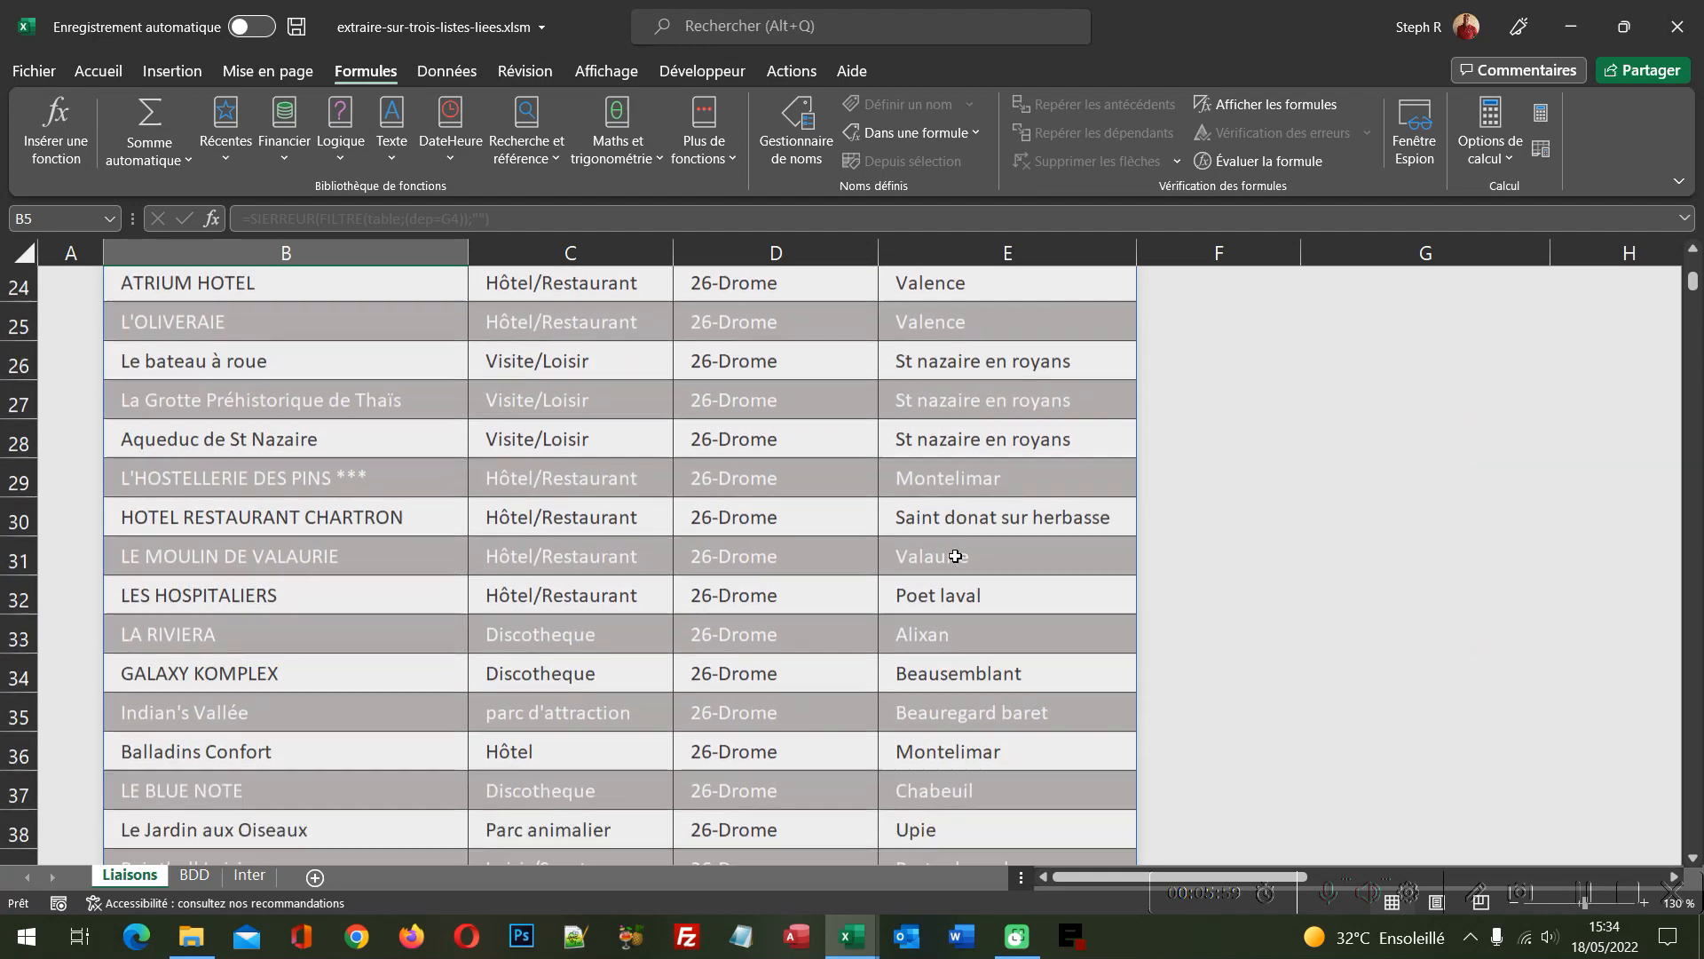
pyautogui.scroll(-1, 955, 556)
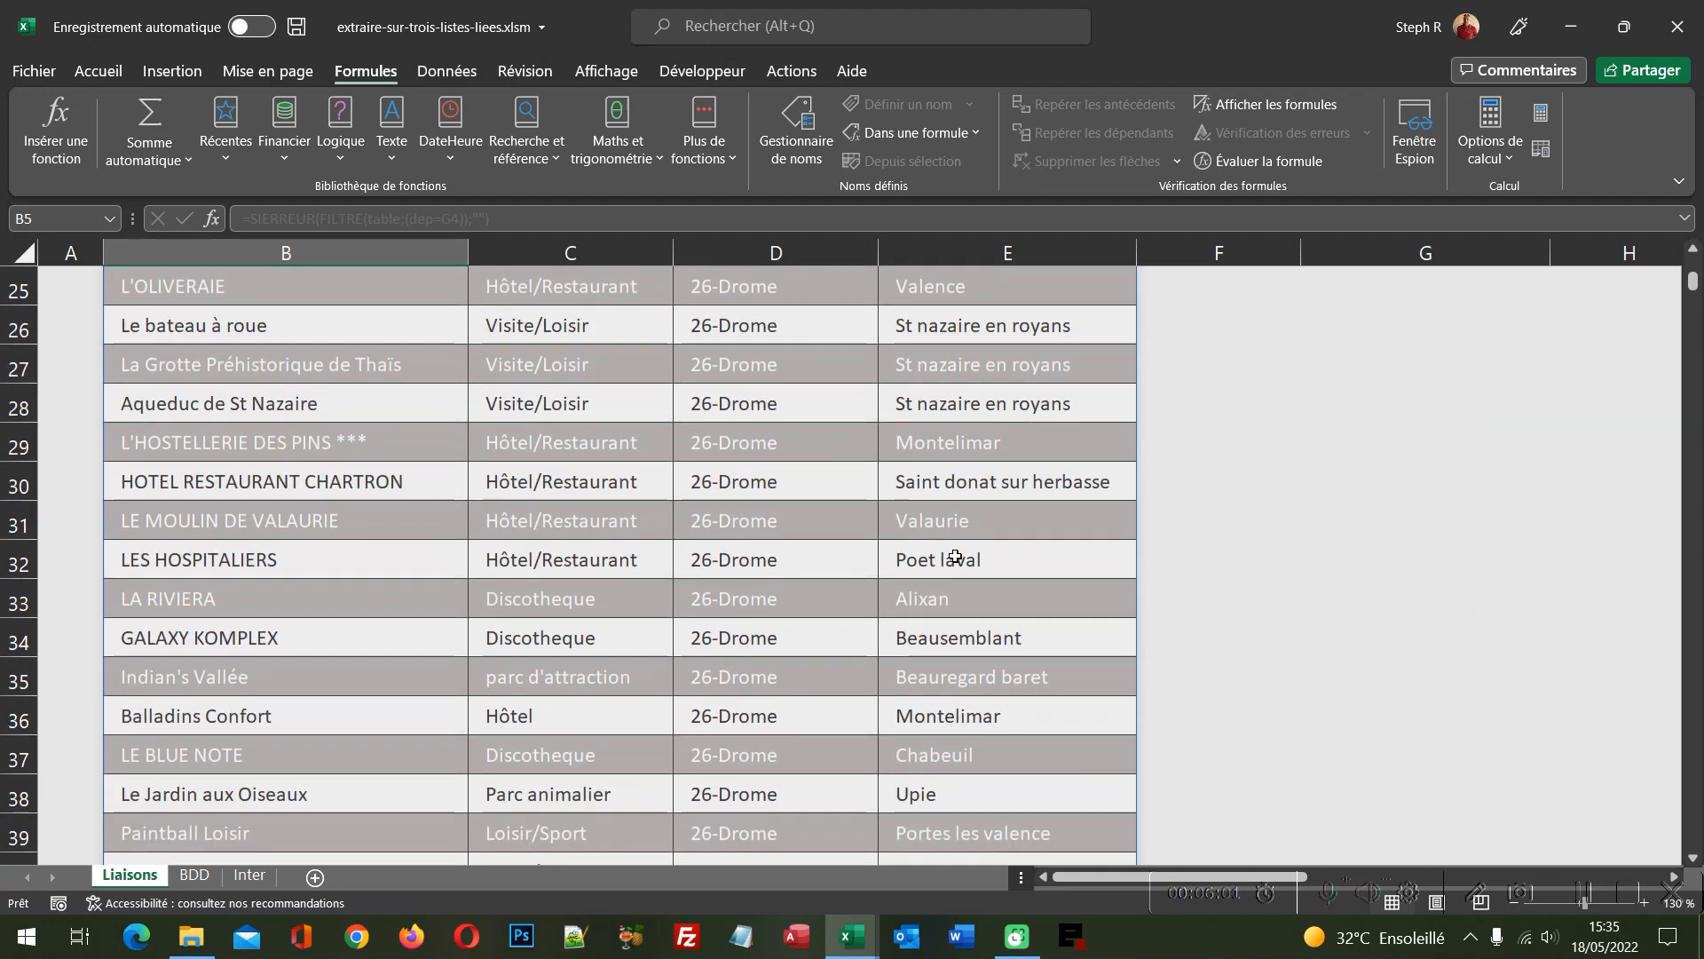
pyautogui.scroll(-2, 955, 557)
pyautogui.scroll(-1, 955, 556)
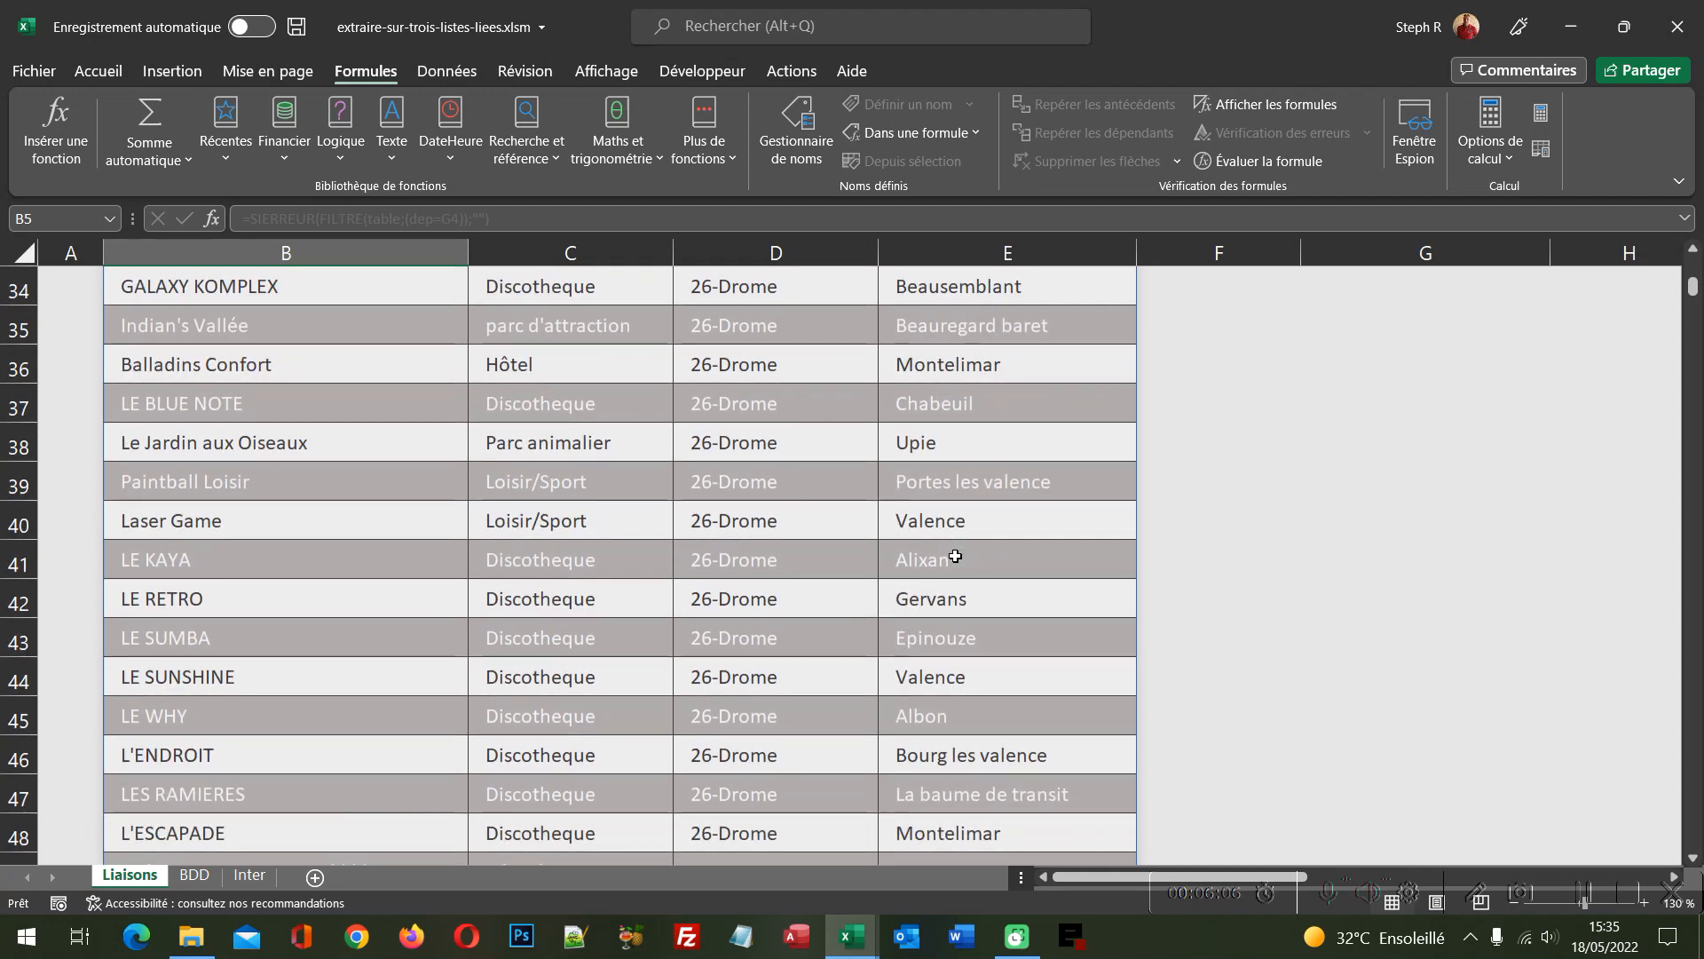
pyautogui.scroll(-2, 955, 556)
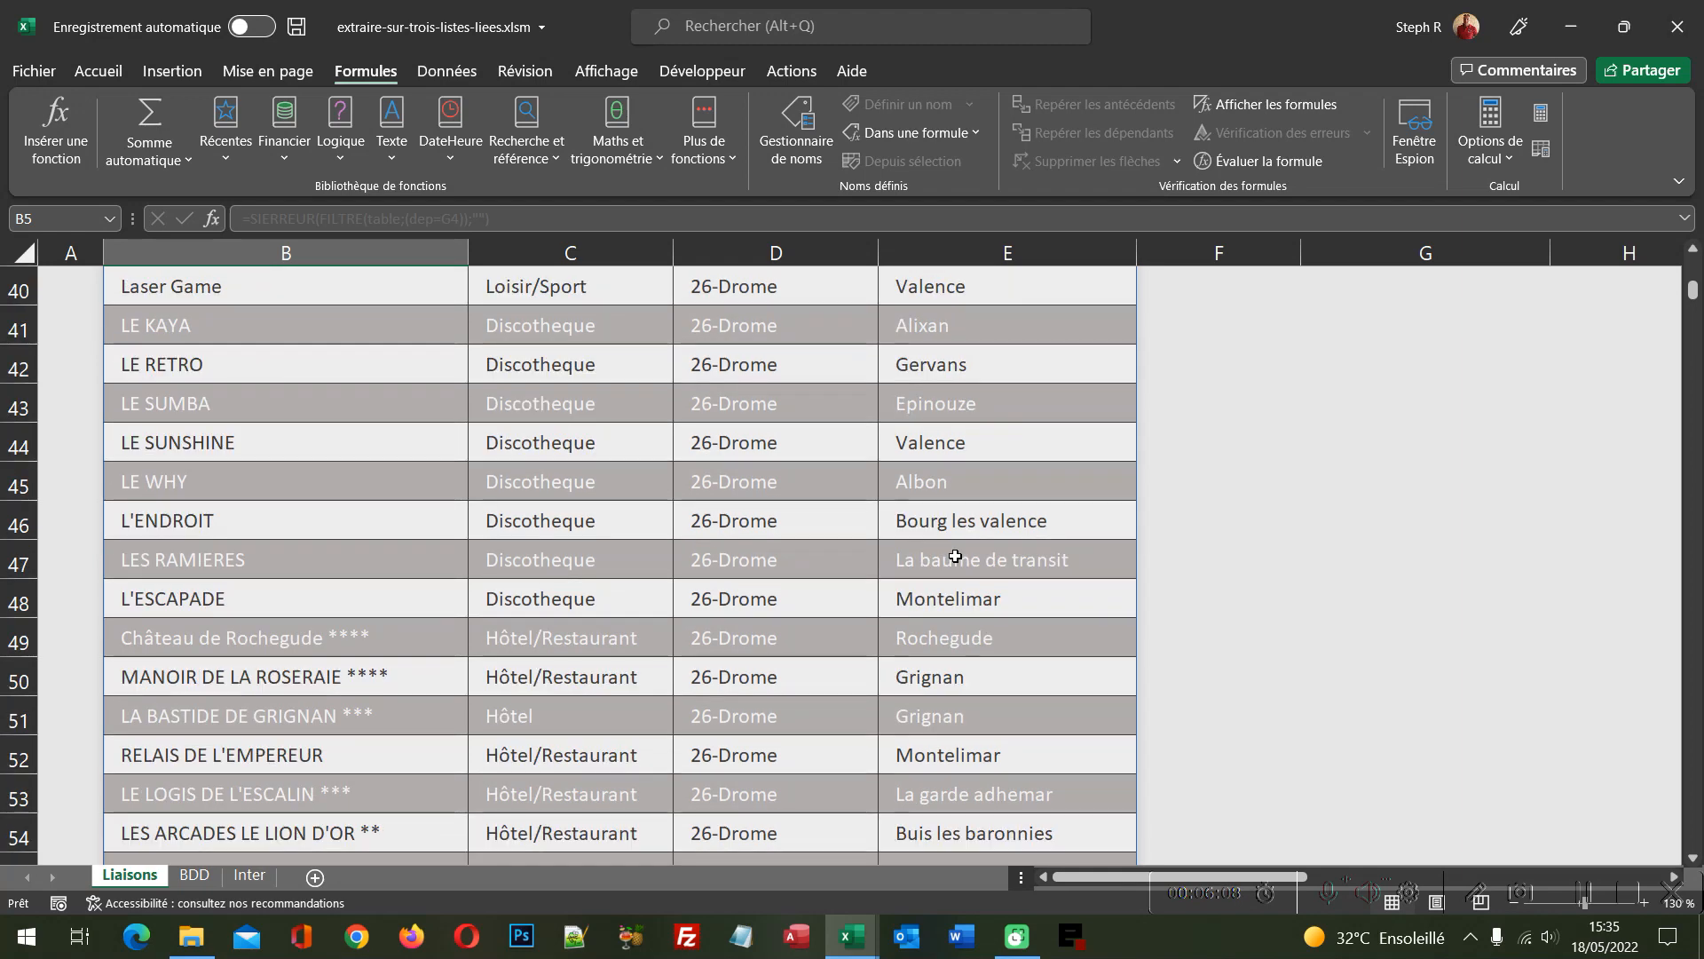
pyautogui.scroll(-2, 955, 556)
pyautogui.scroll(-1, 955, 557)
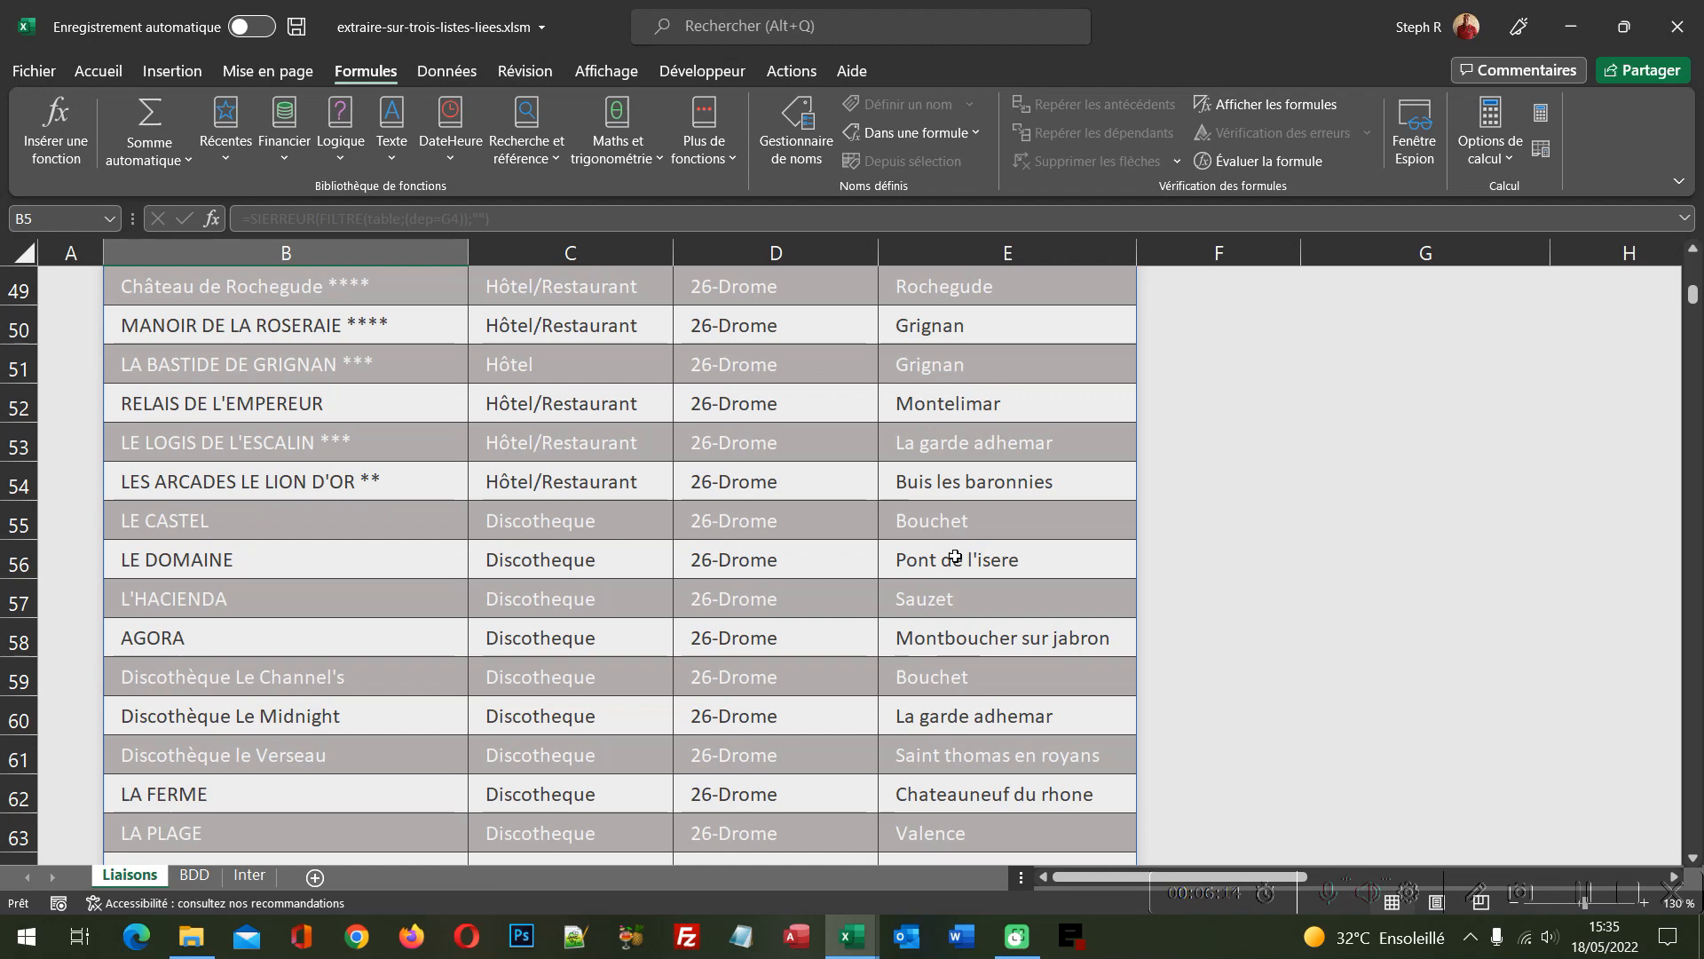
pyautogui.scroll(-3, 955, 556)
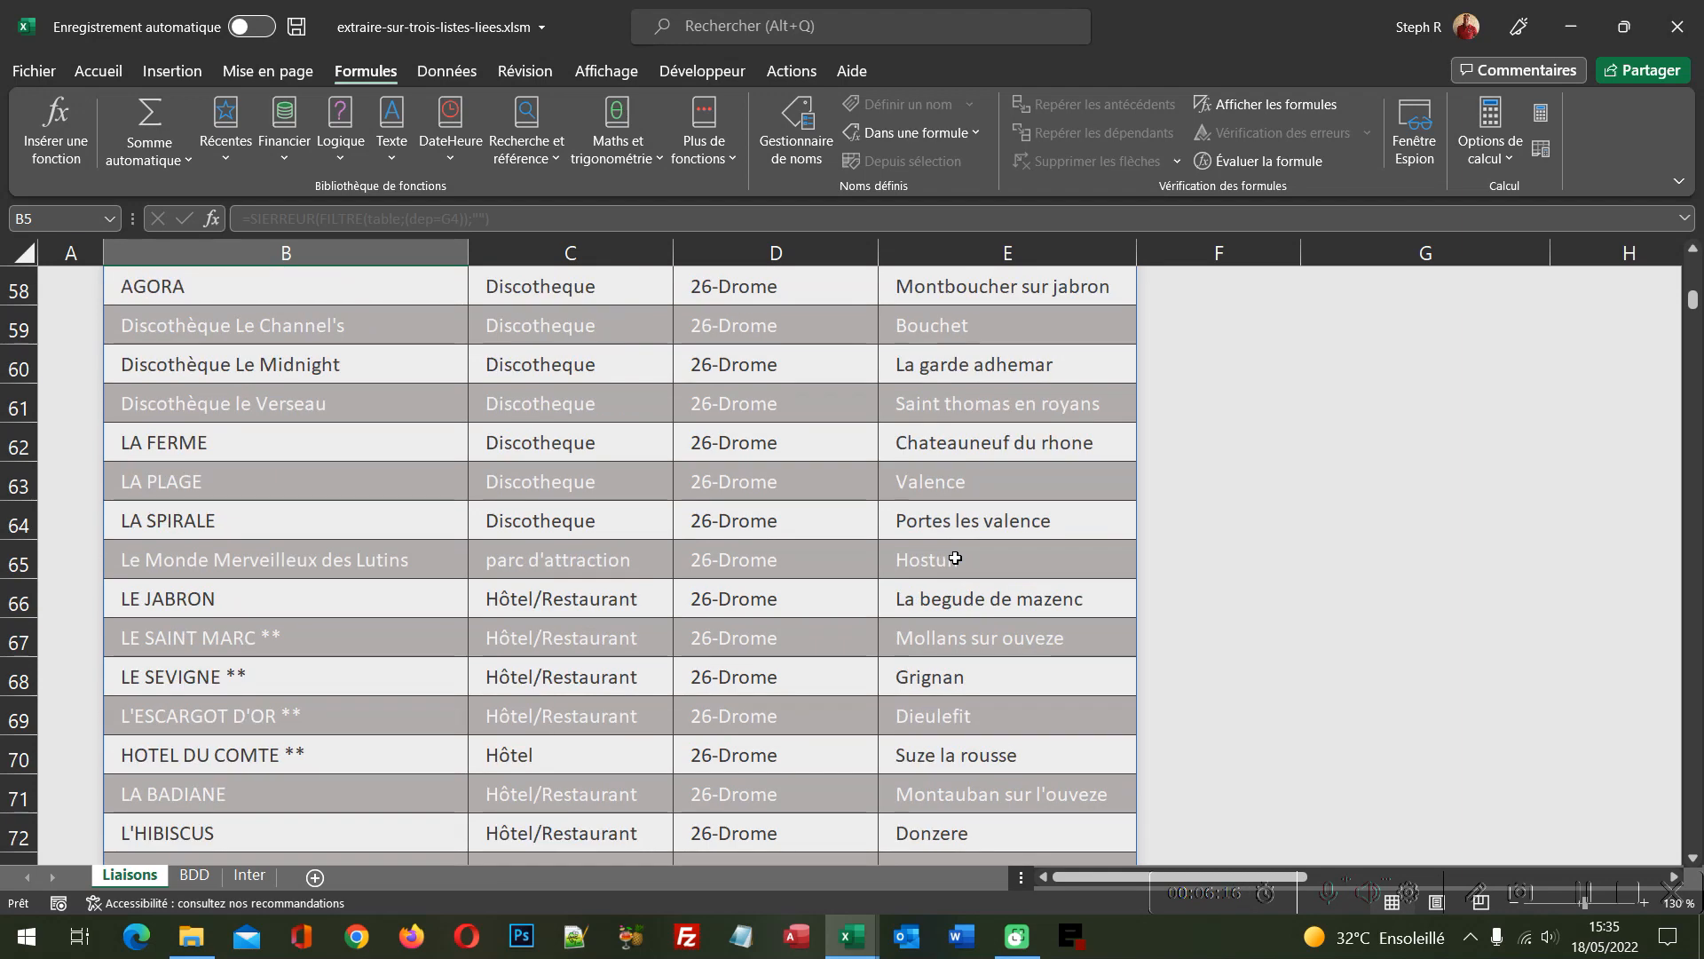
pyautogui.hotkey('ctrl', 'Home')
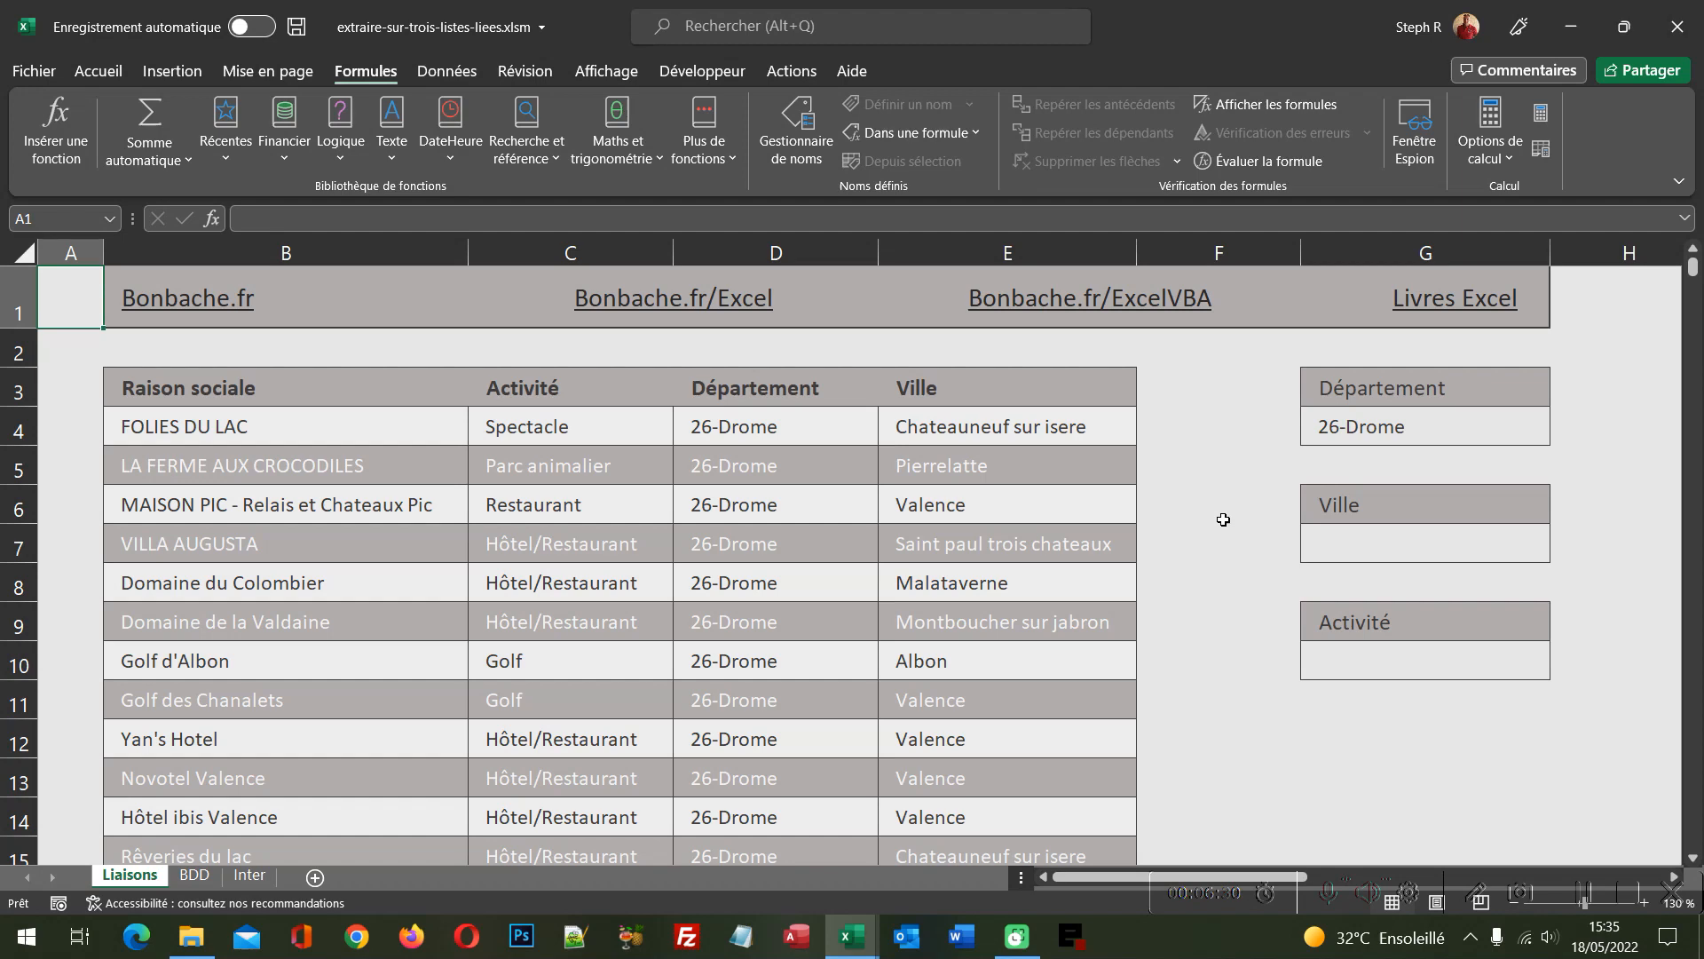
# - Extend the Filtre criteria in B4 with *(villes=G7) after the department condition and validate the formula
pyautogui.click(346, 427)
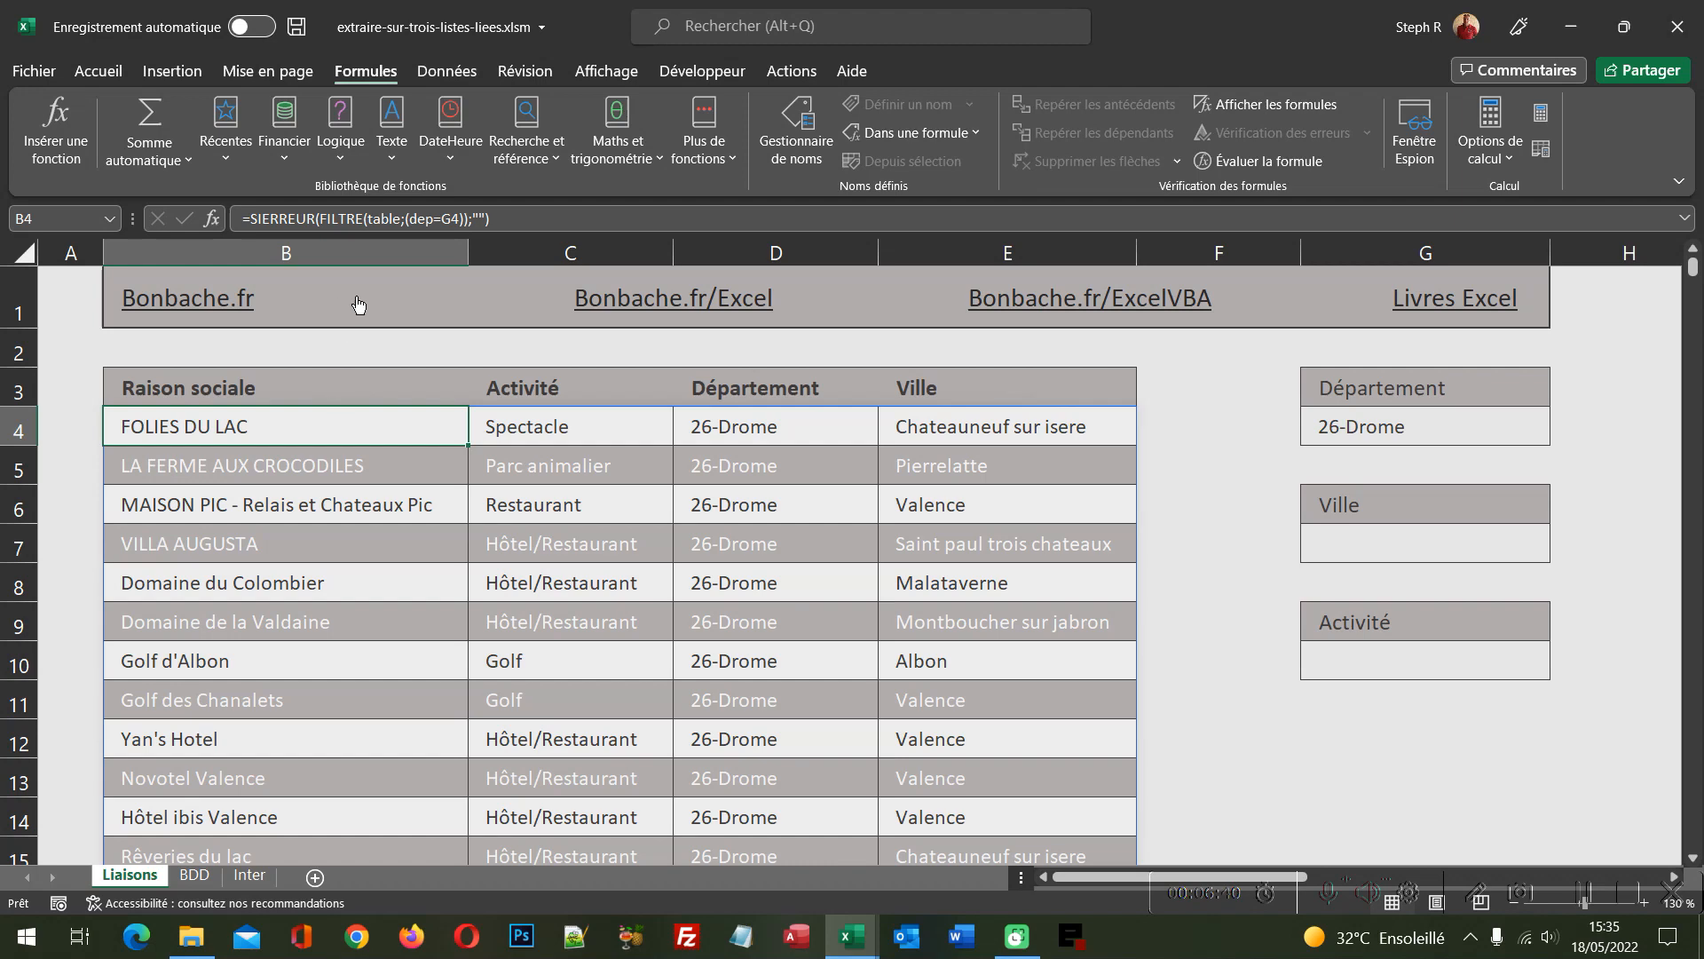
pyautogui.click(464, 219)
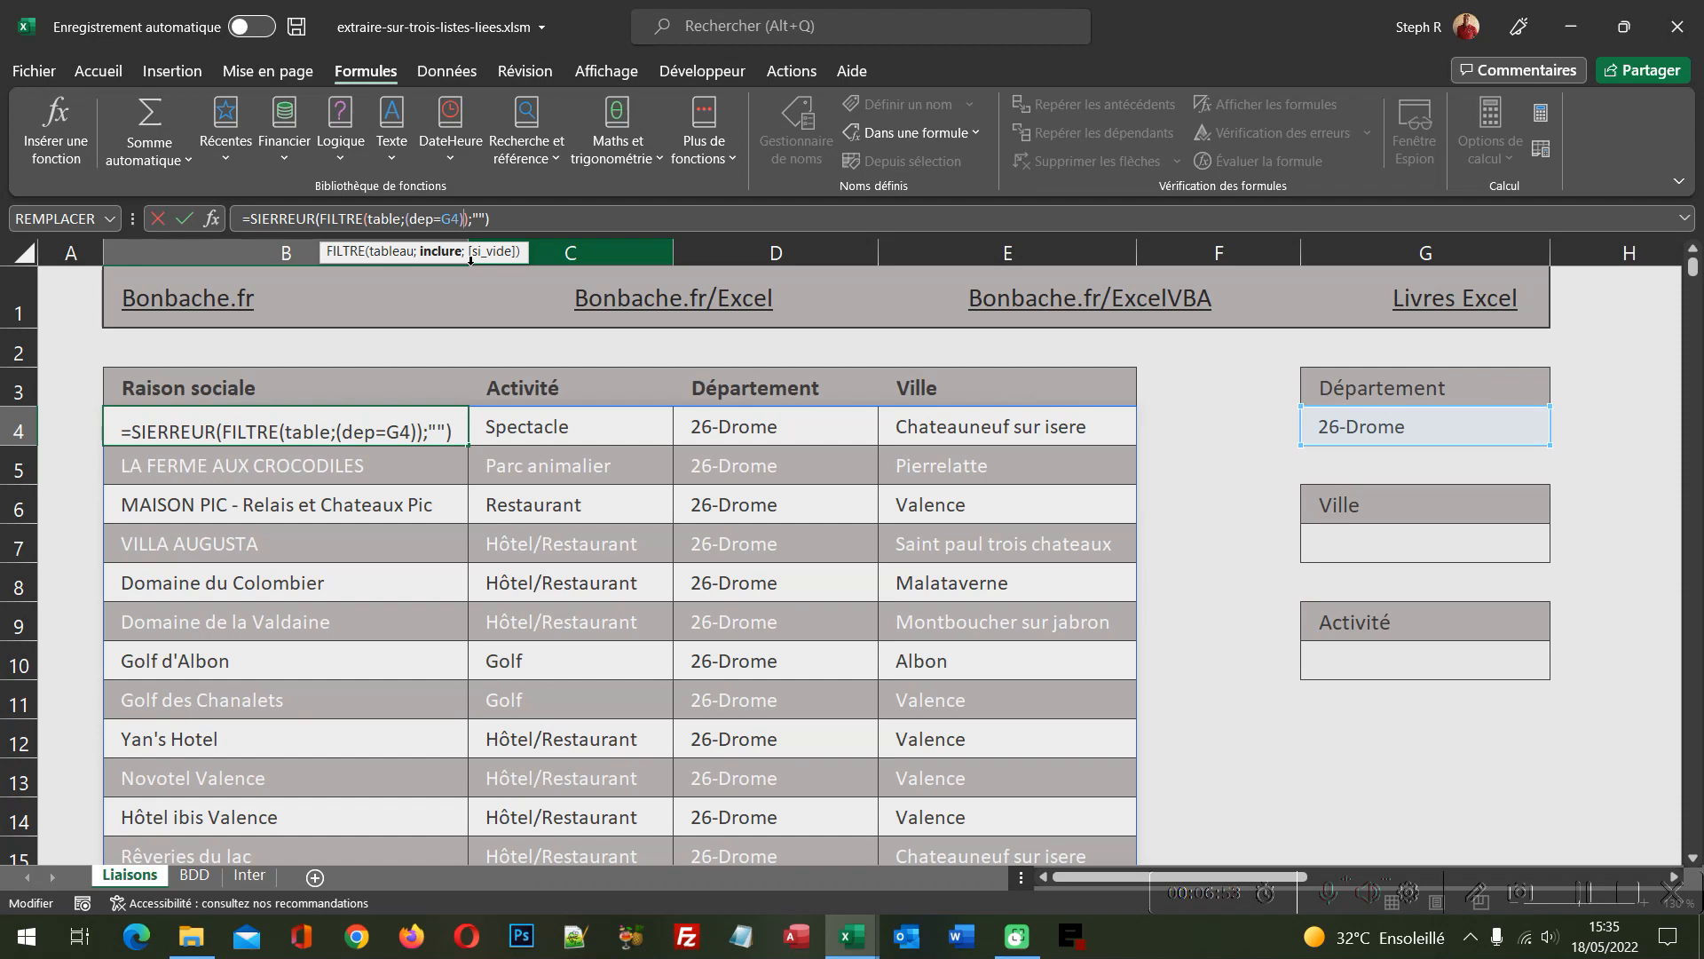
pyautogui.write('*')
pyautogui.write("'")
pyautogui.press('BackSpace')
pyautogui.write('(vi')
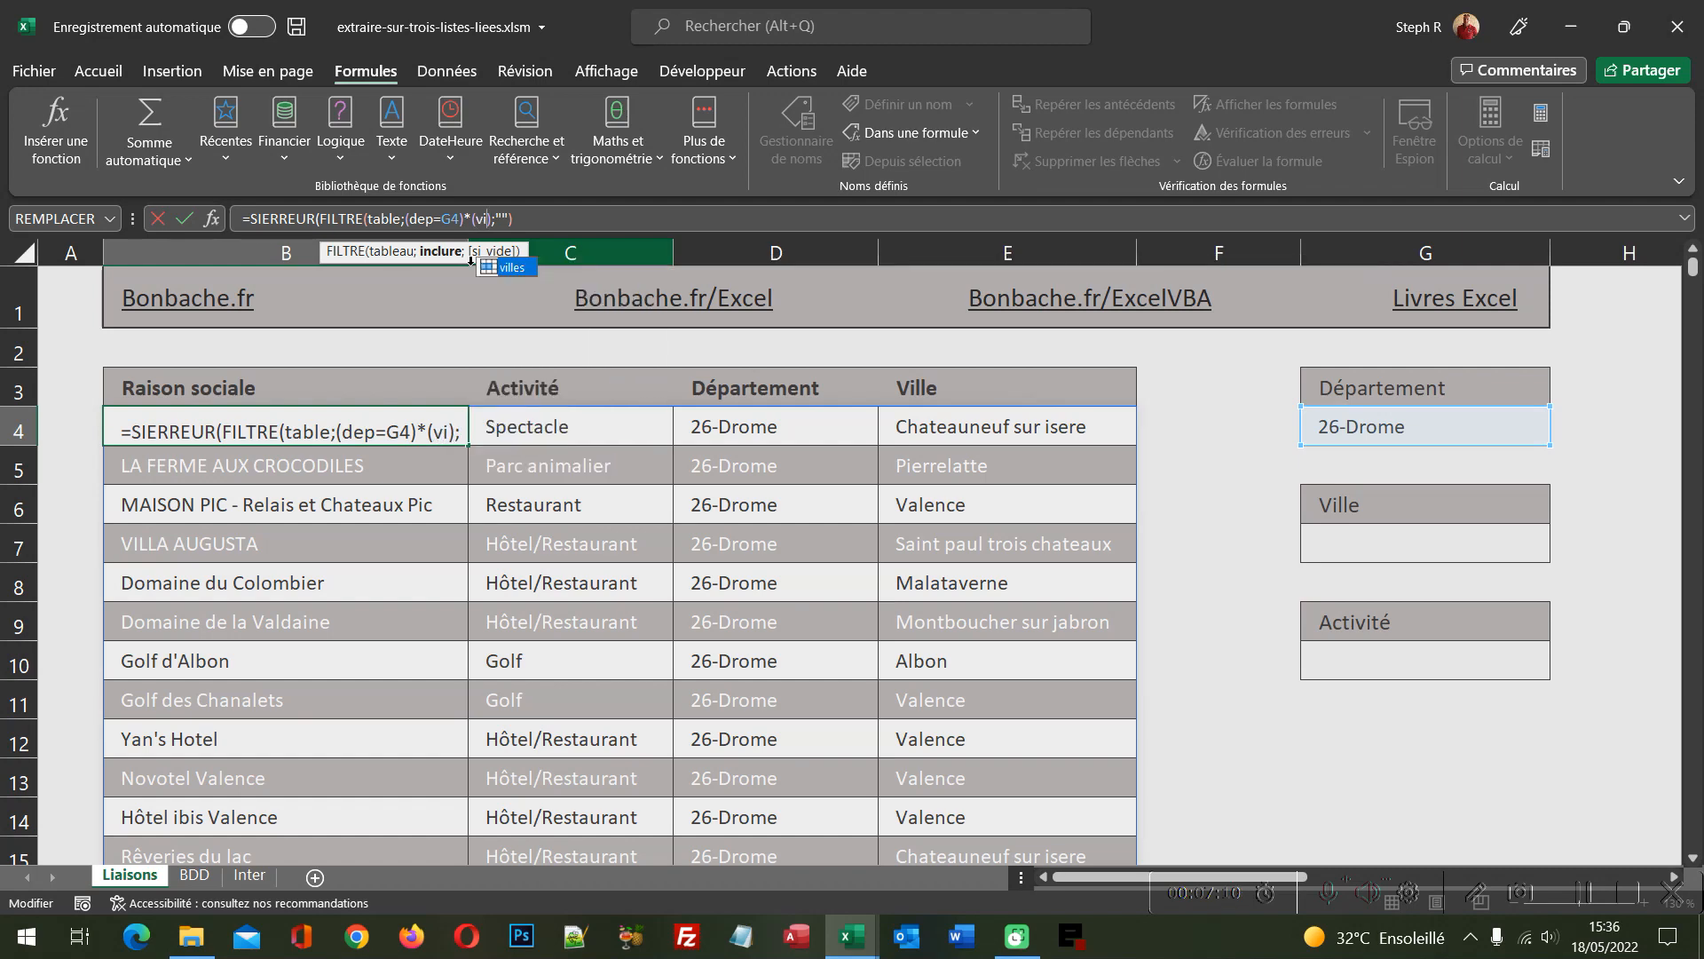
pyautogui.write('lles')
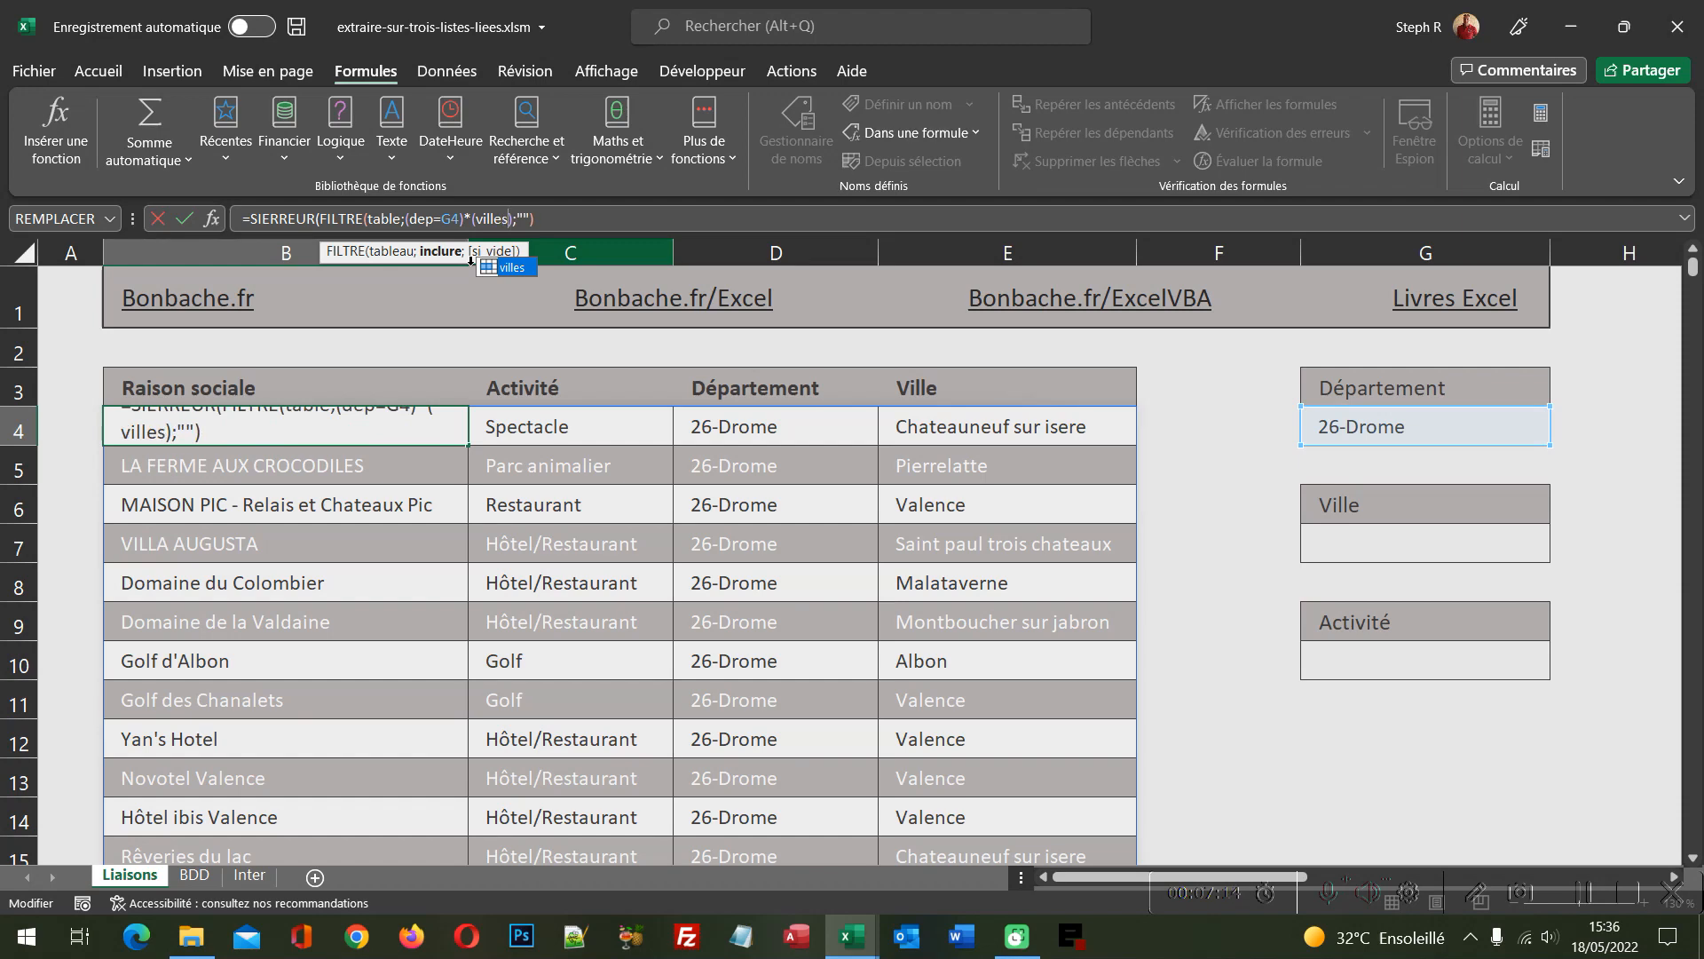
pyautogui.write('=')
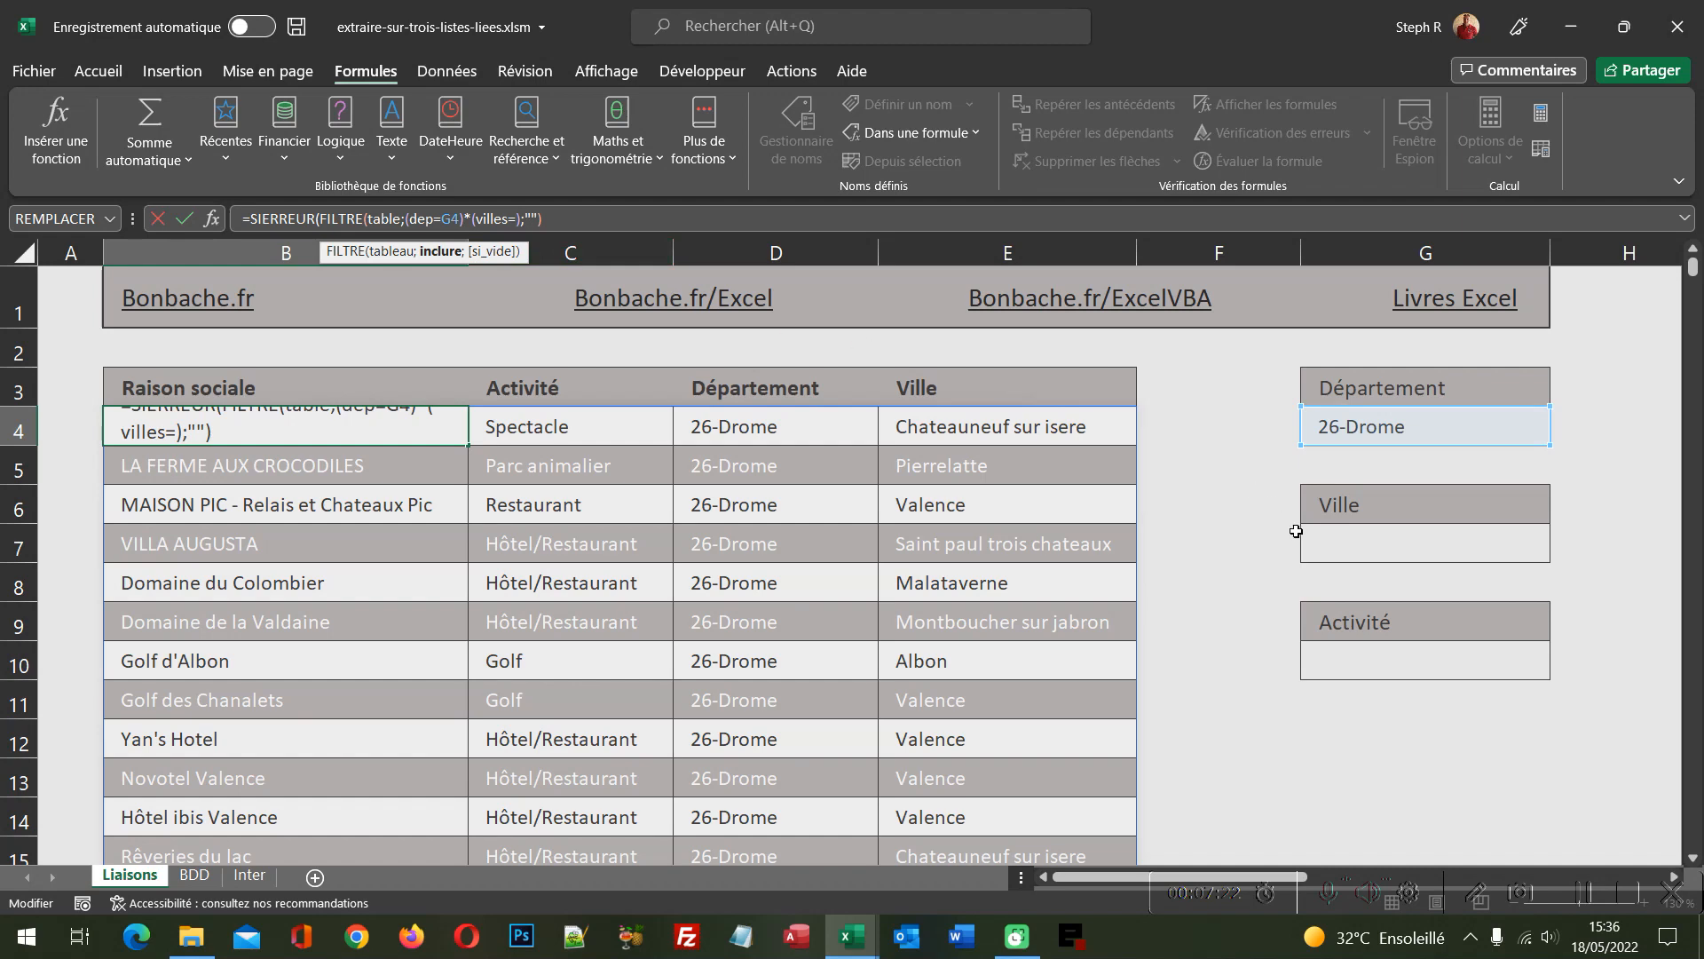
pyautogui.click(1392, 544)
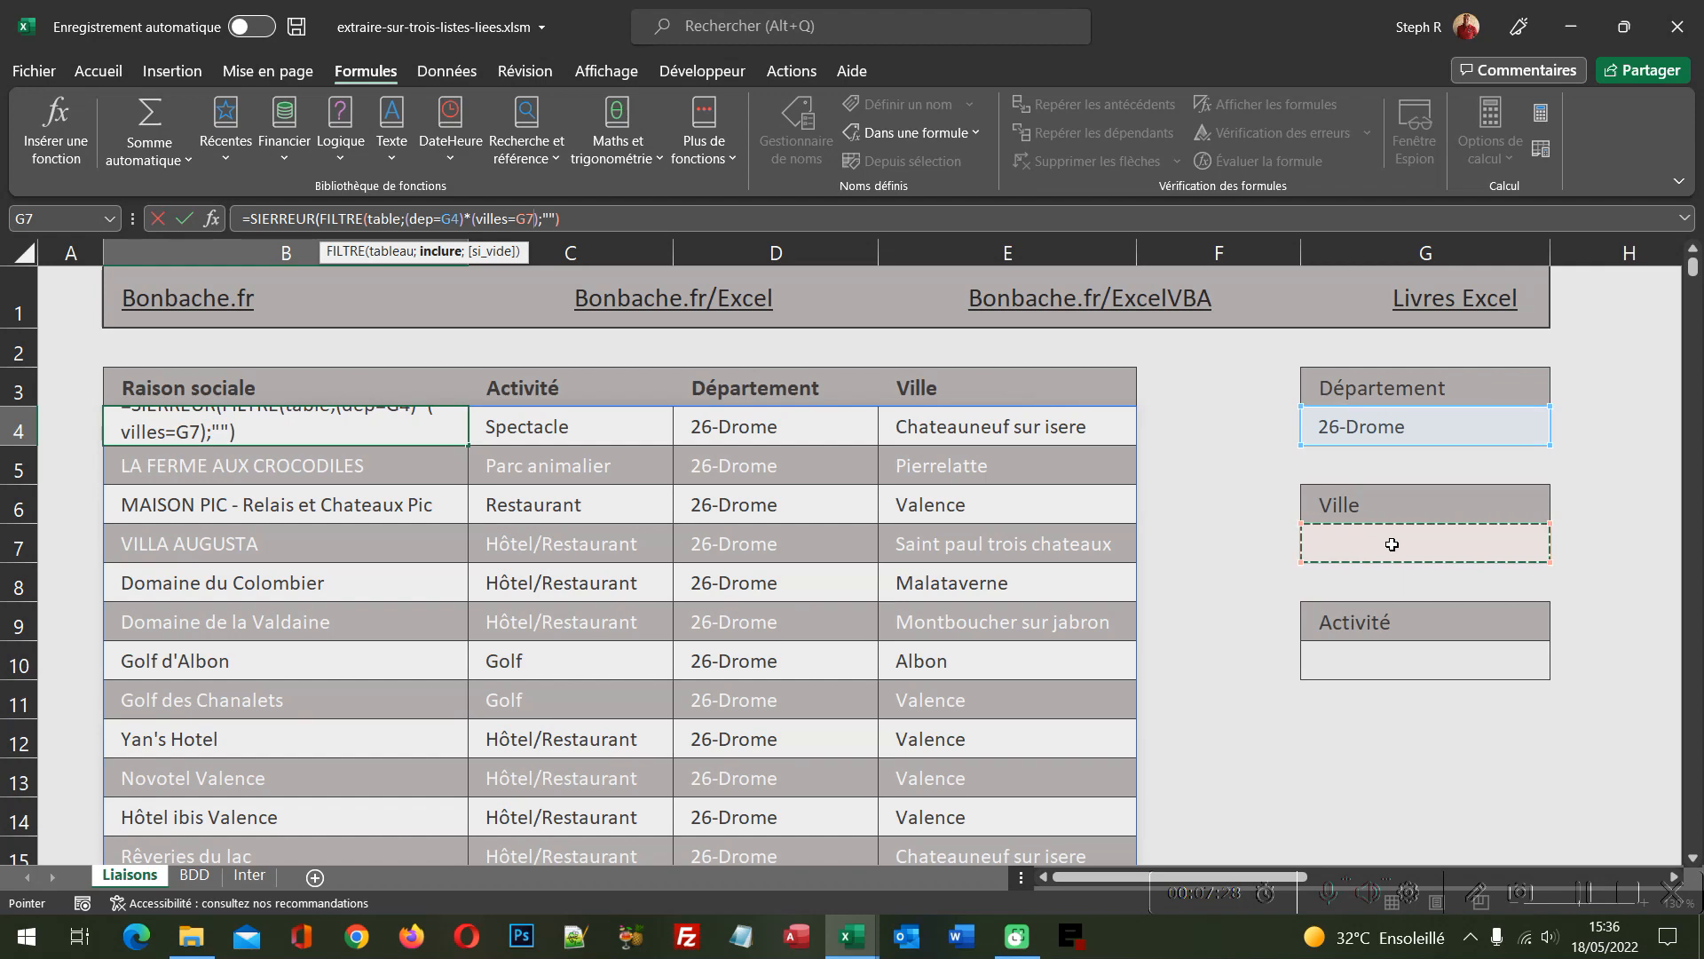
pyautogui.write(')')
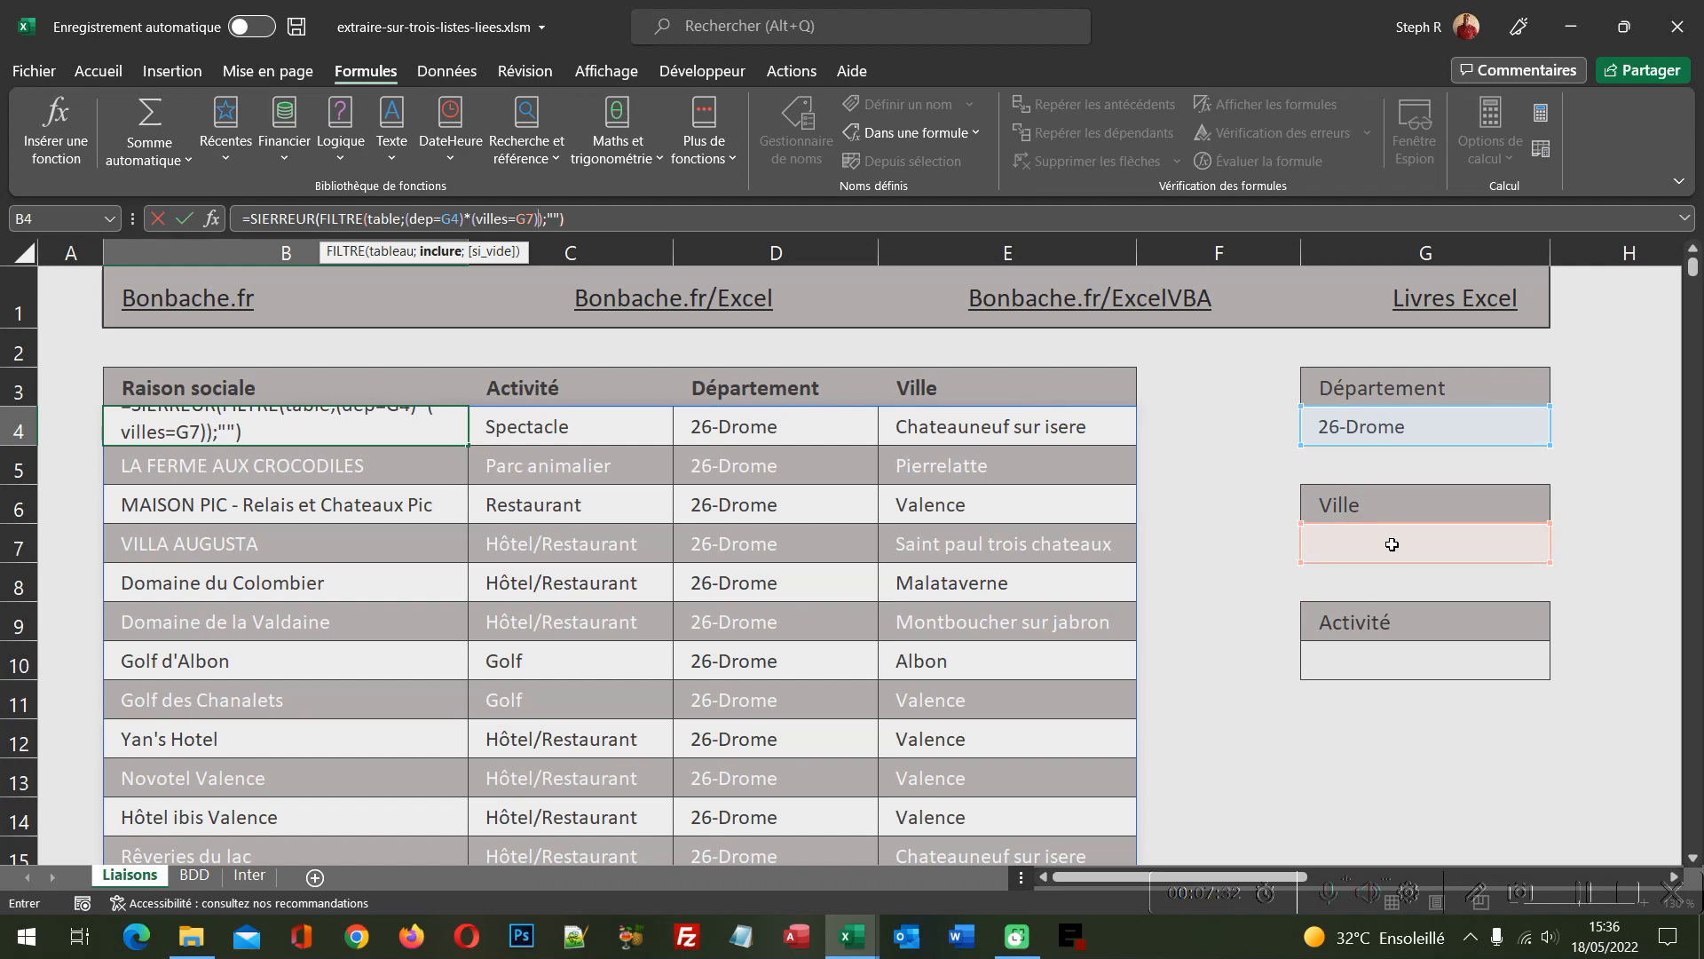
pyautogui.press('Return')
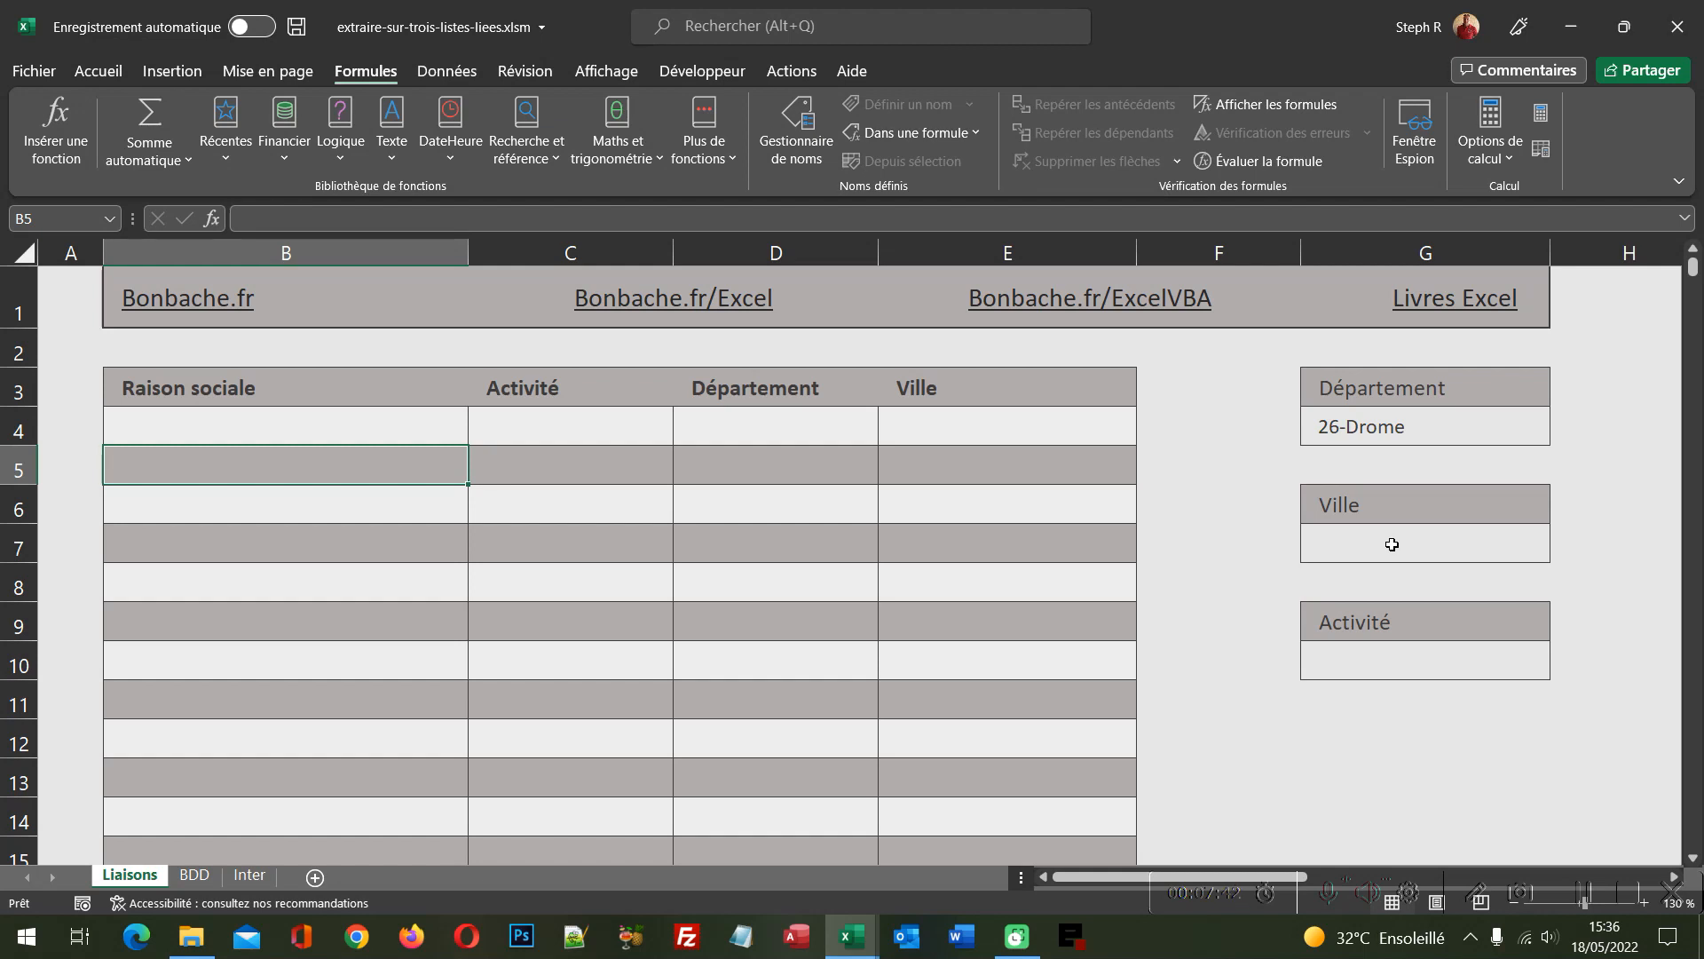
# - Choose Valence as the Ville in G7 and check the extracted rows down the results table
pyautogui.click(1495, 550)
pyautogui.click(1559, 552)
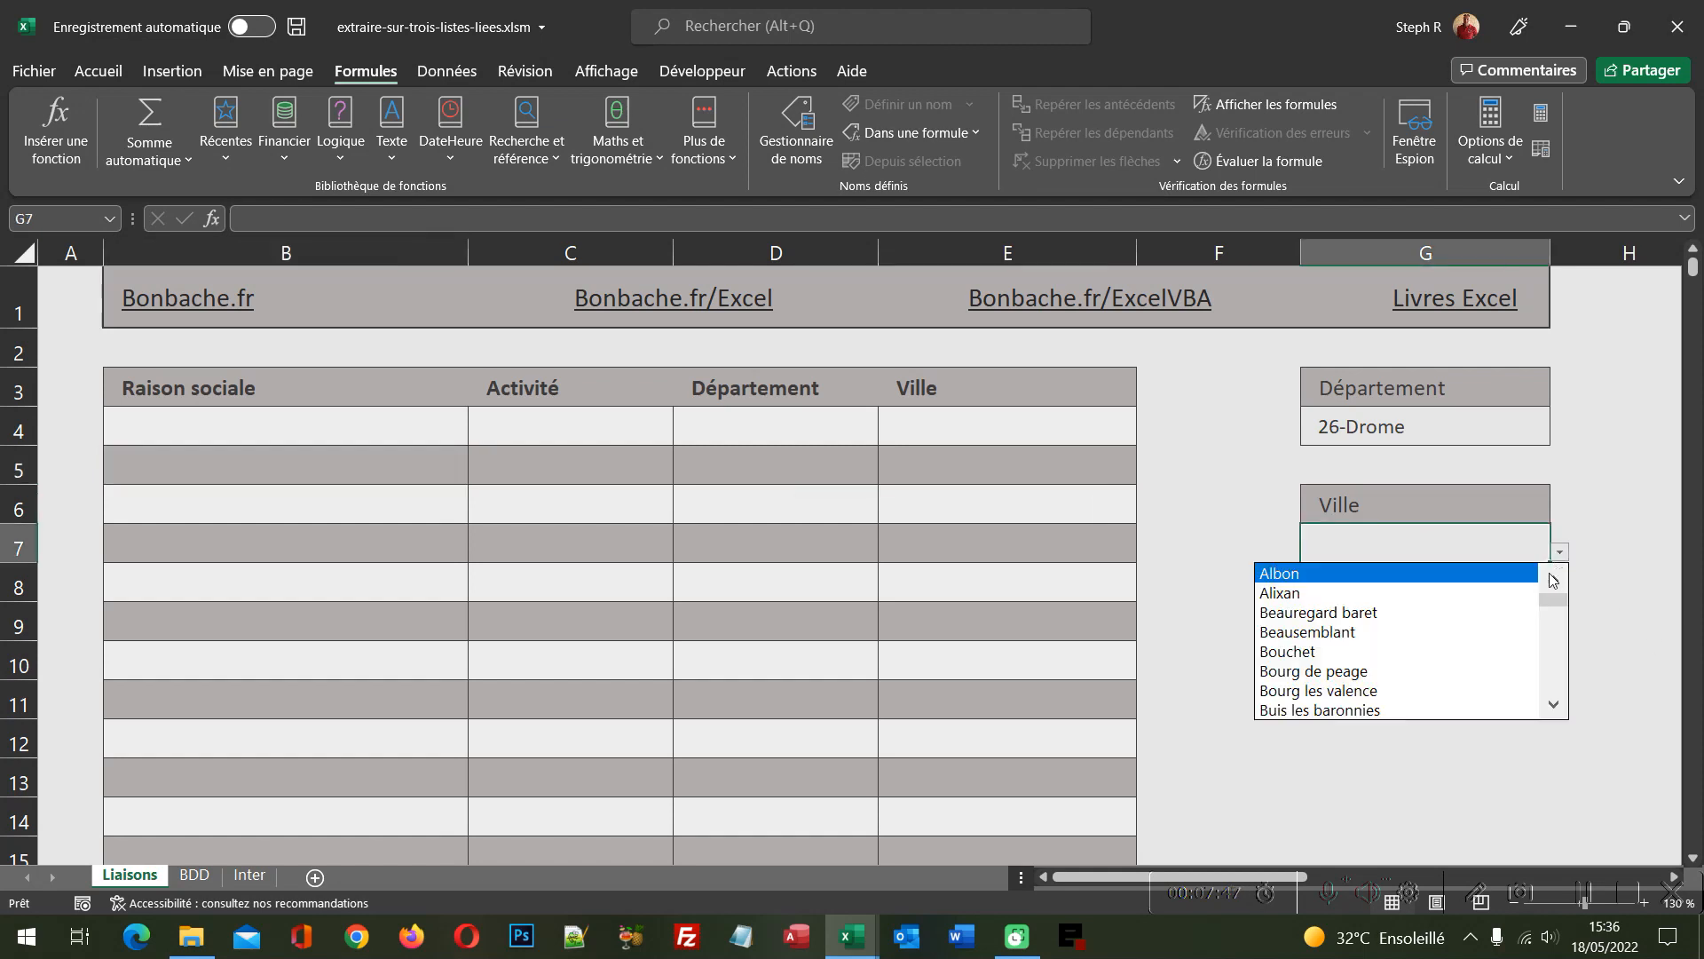
pyautogui.click(1553, 635)
pyautogui.moveTo(1551, 630); pyautogui.dragTo(1557, 689)
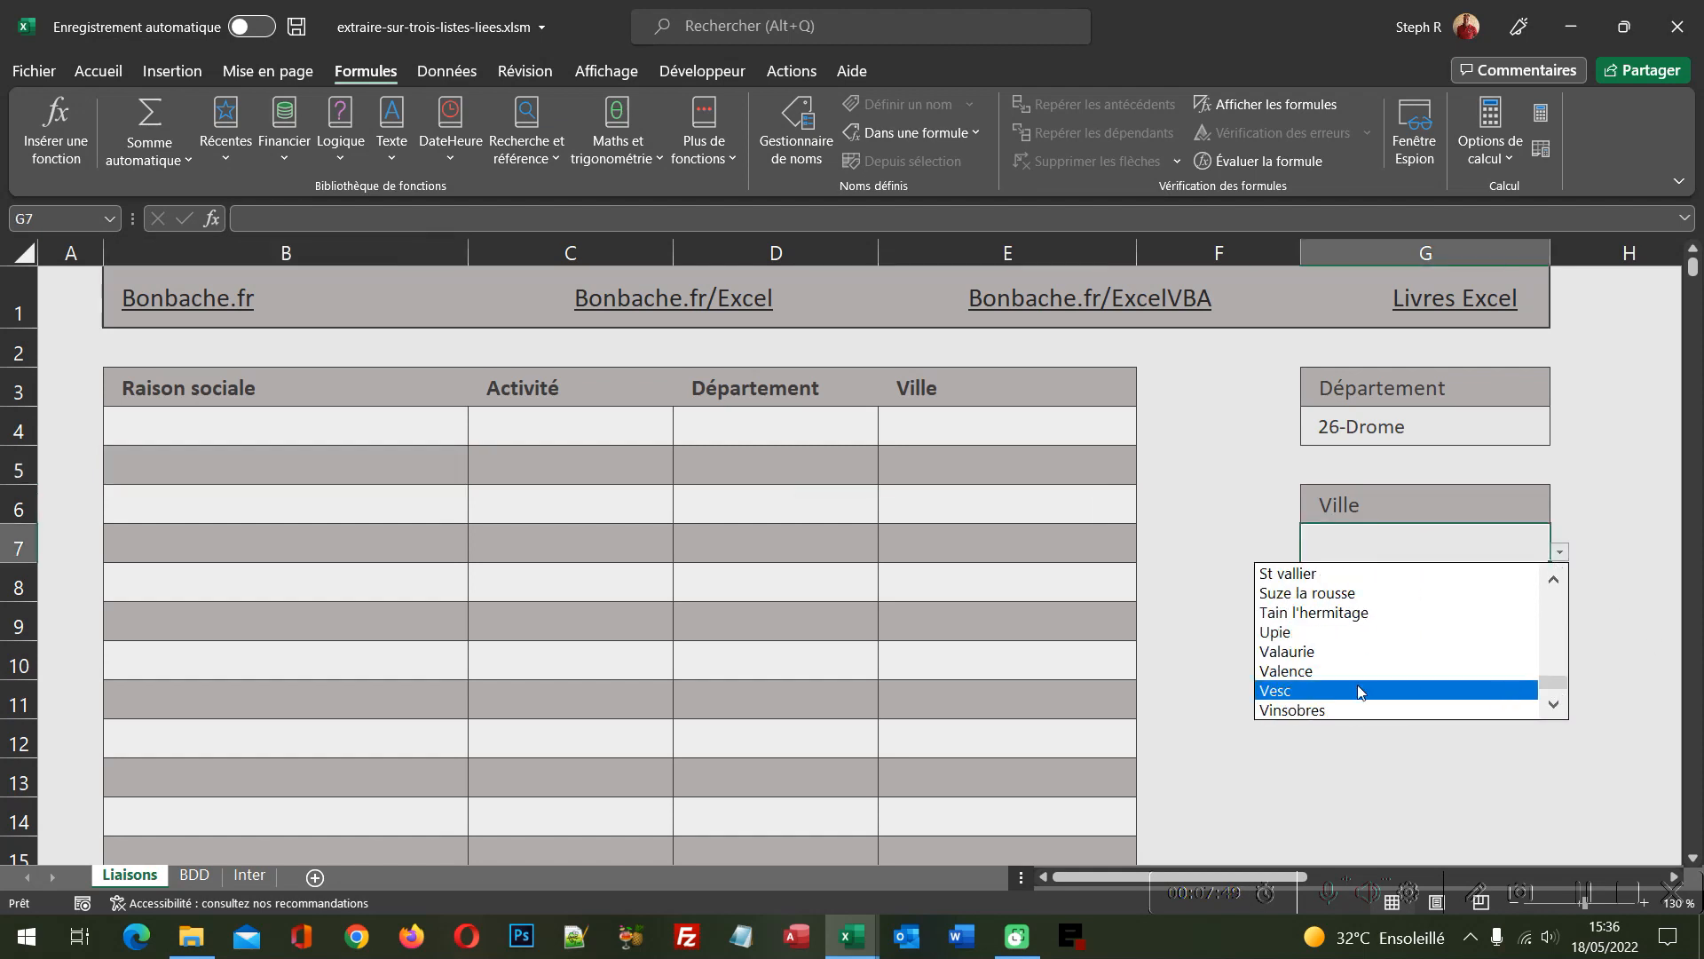
pyautogui.click(1321, 679)
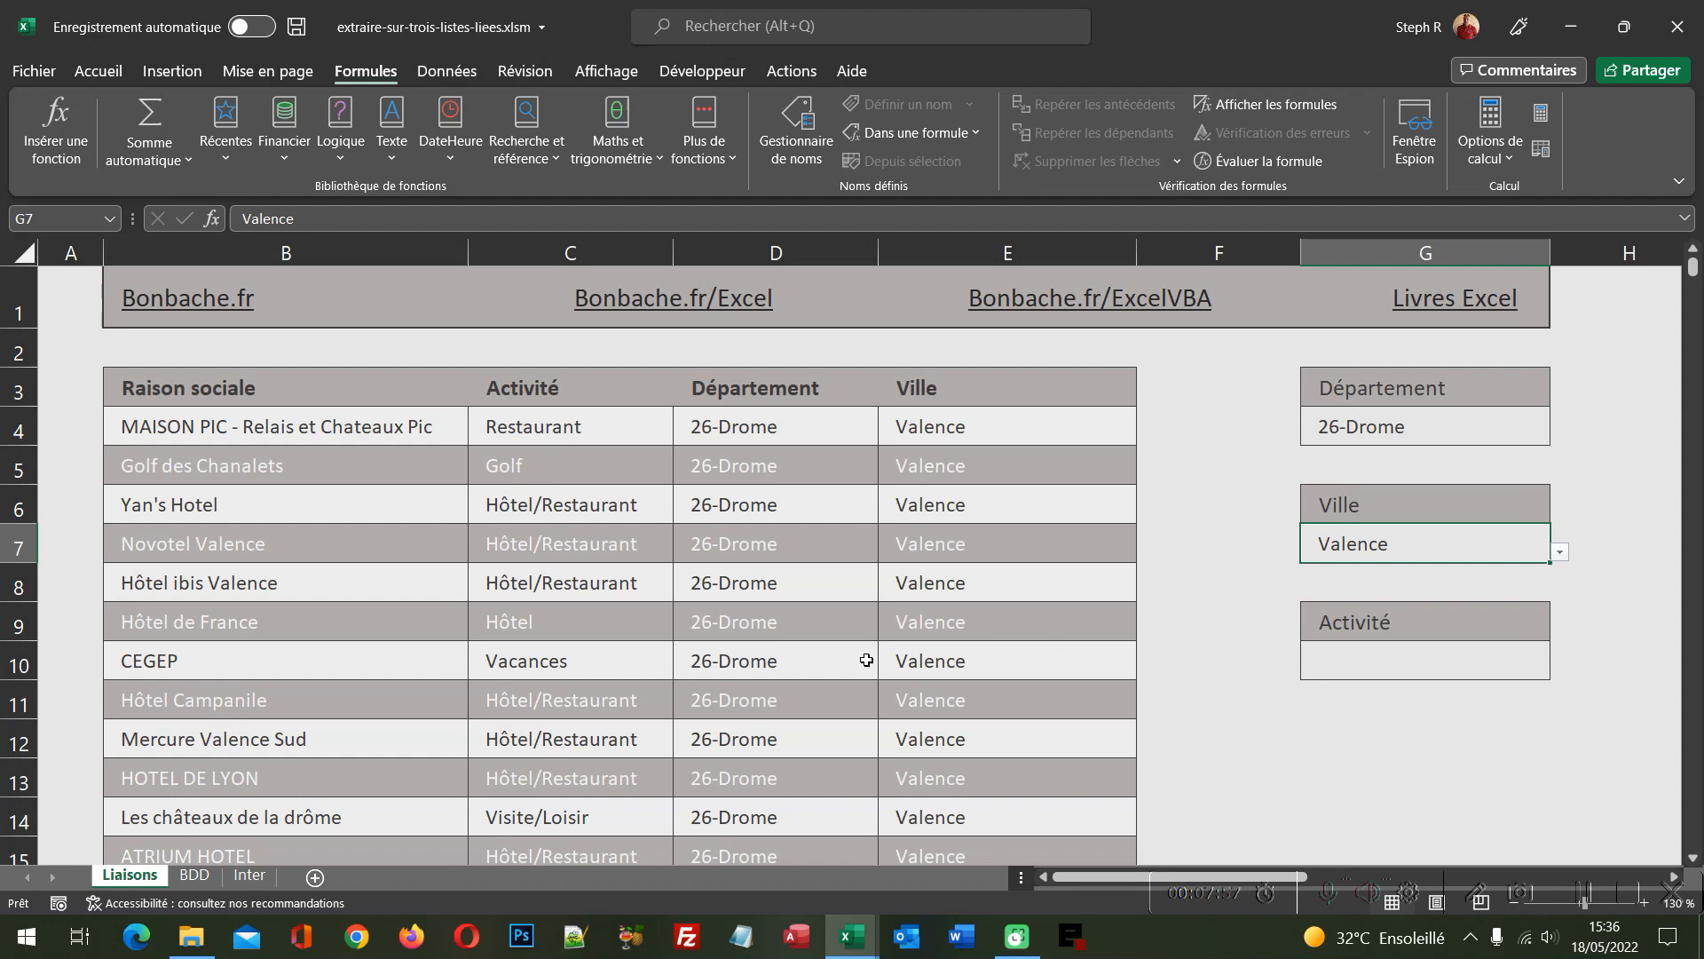
pyautogui.scroll(-1, 867, 659)
pyautogui.scroll(-2, 866, 660)
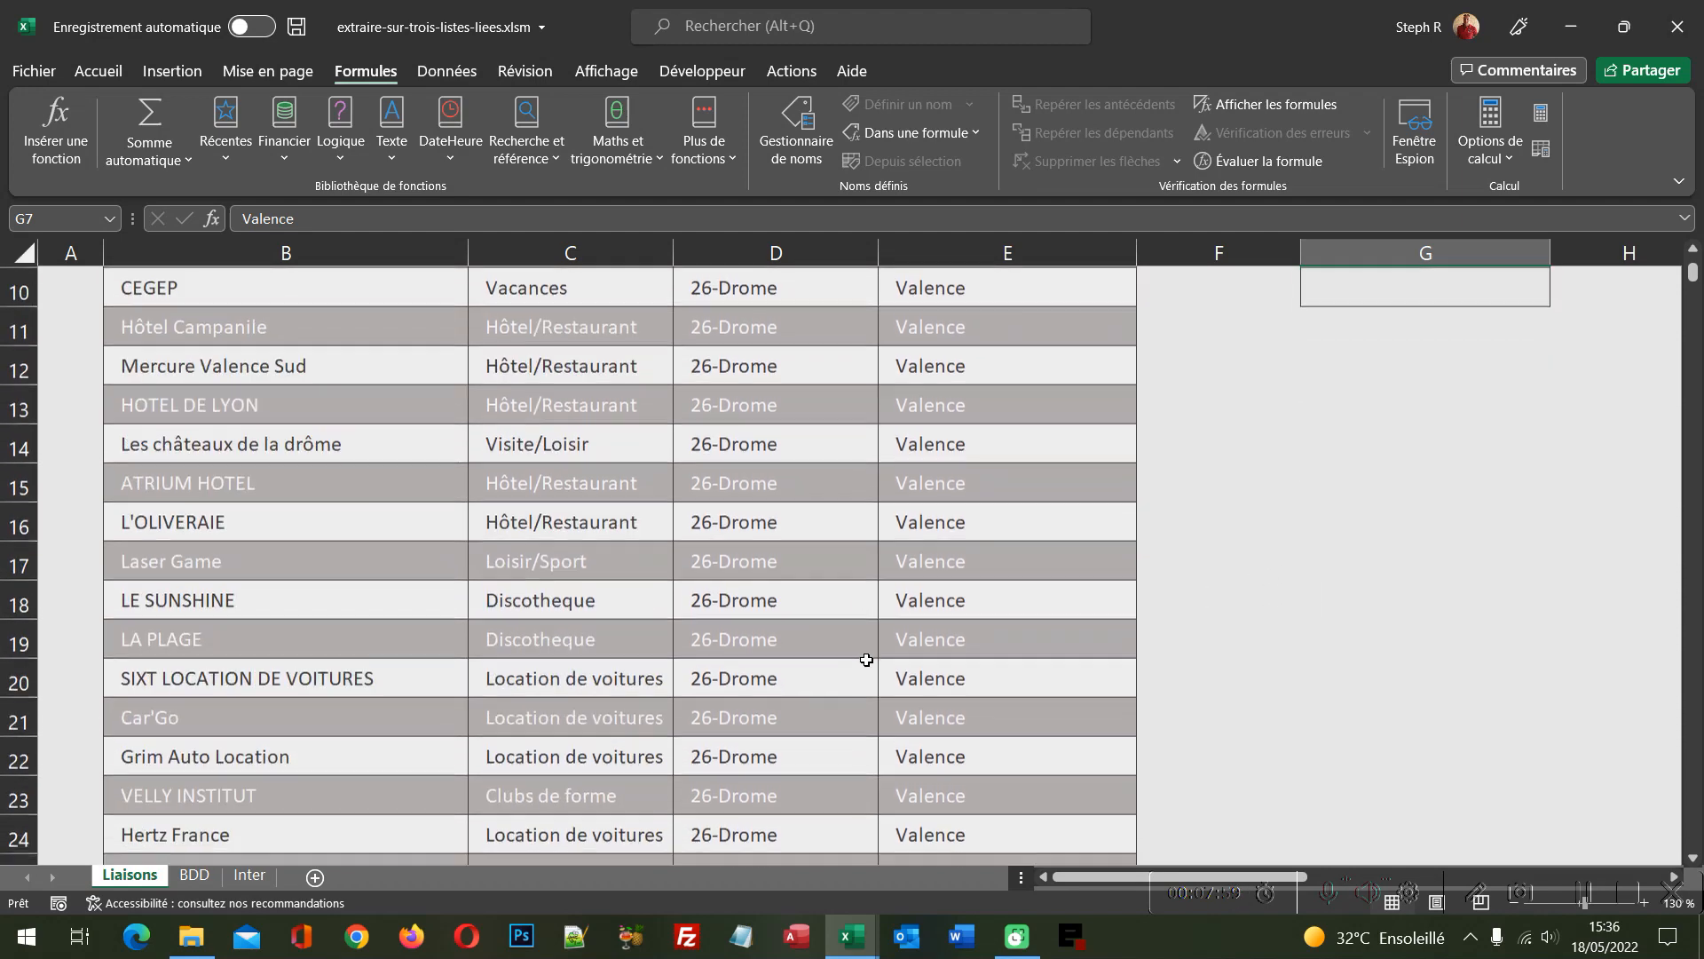
pyautogui.scroll(-2, 867, 659)
pyautogui.scroll(-2, 867, 660)
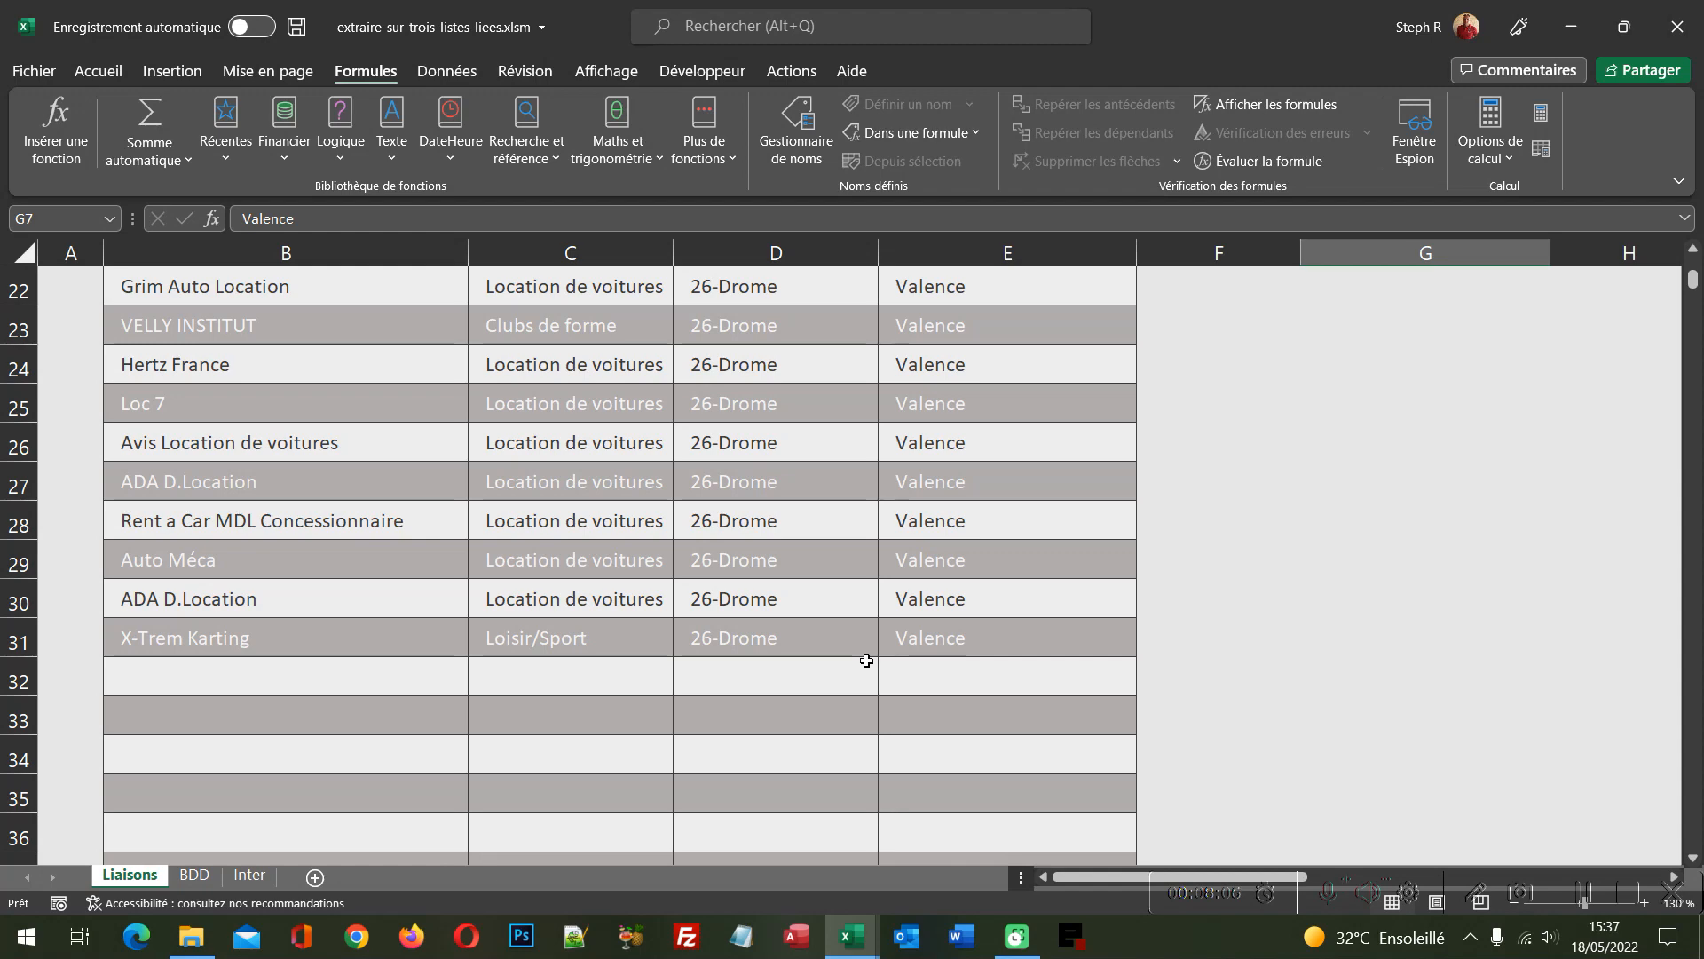
pyautogui.scroll(7, 866, 660)
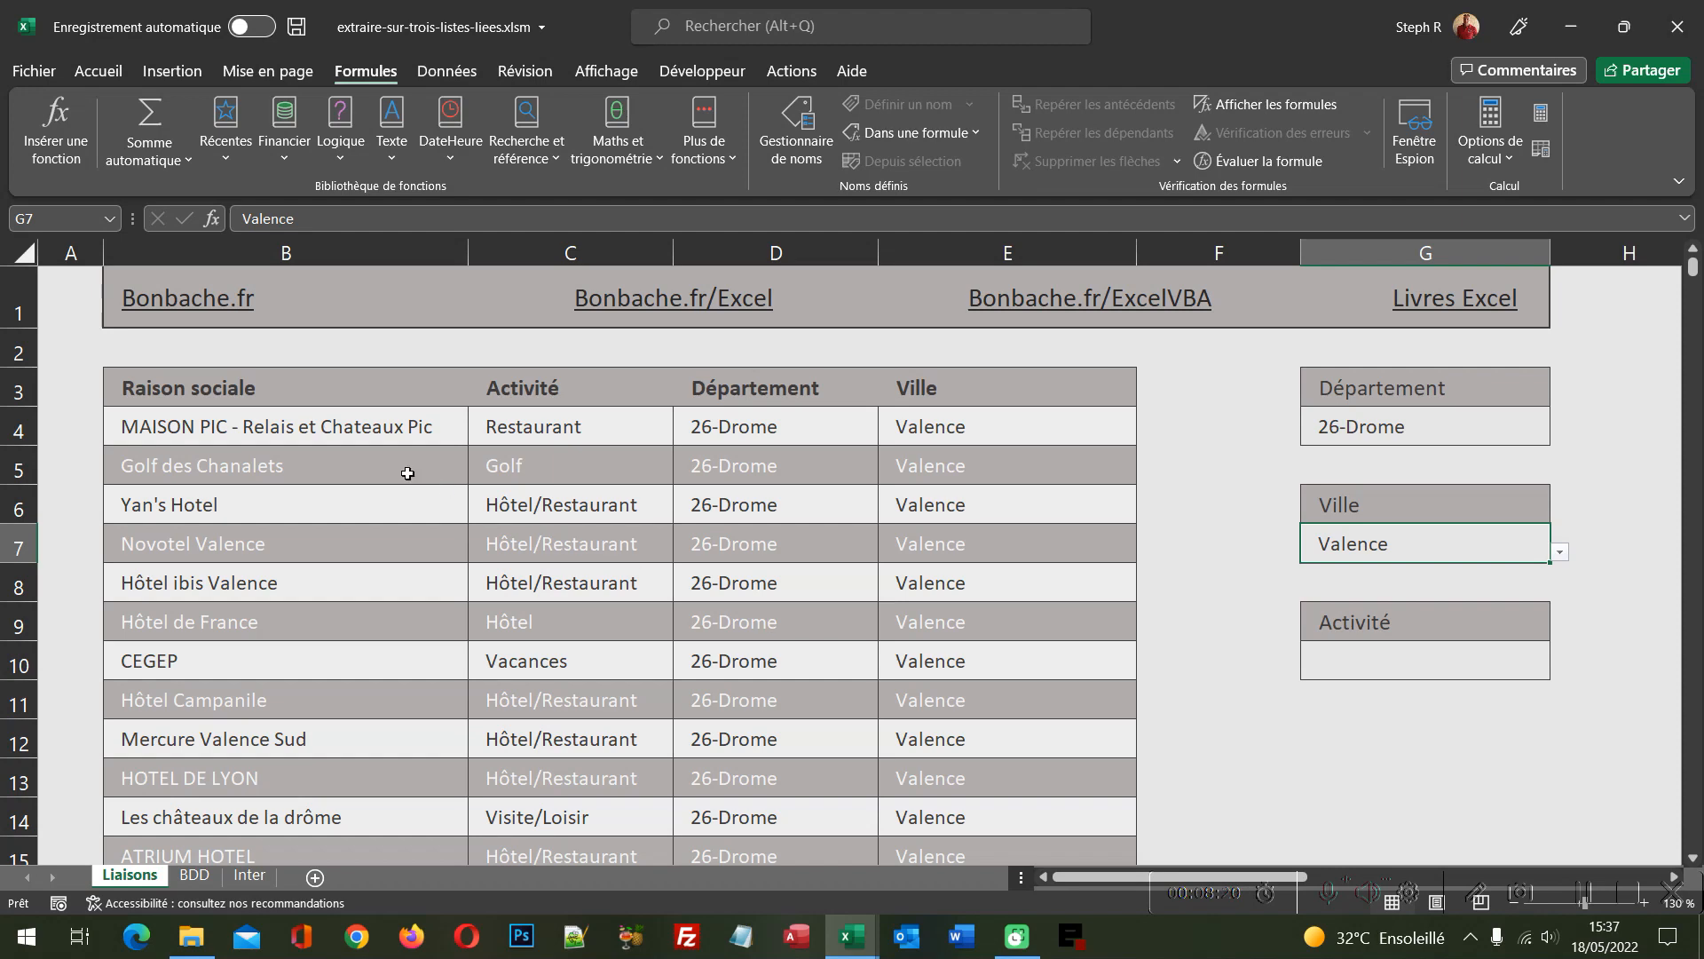
# - Extend the Filtre criteria in B4 with *(act=G10) after the city condition and validate the formula
pyautogui.click(318, 425)
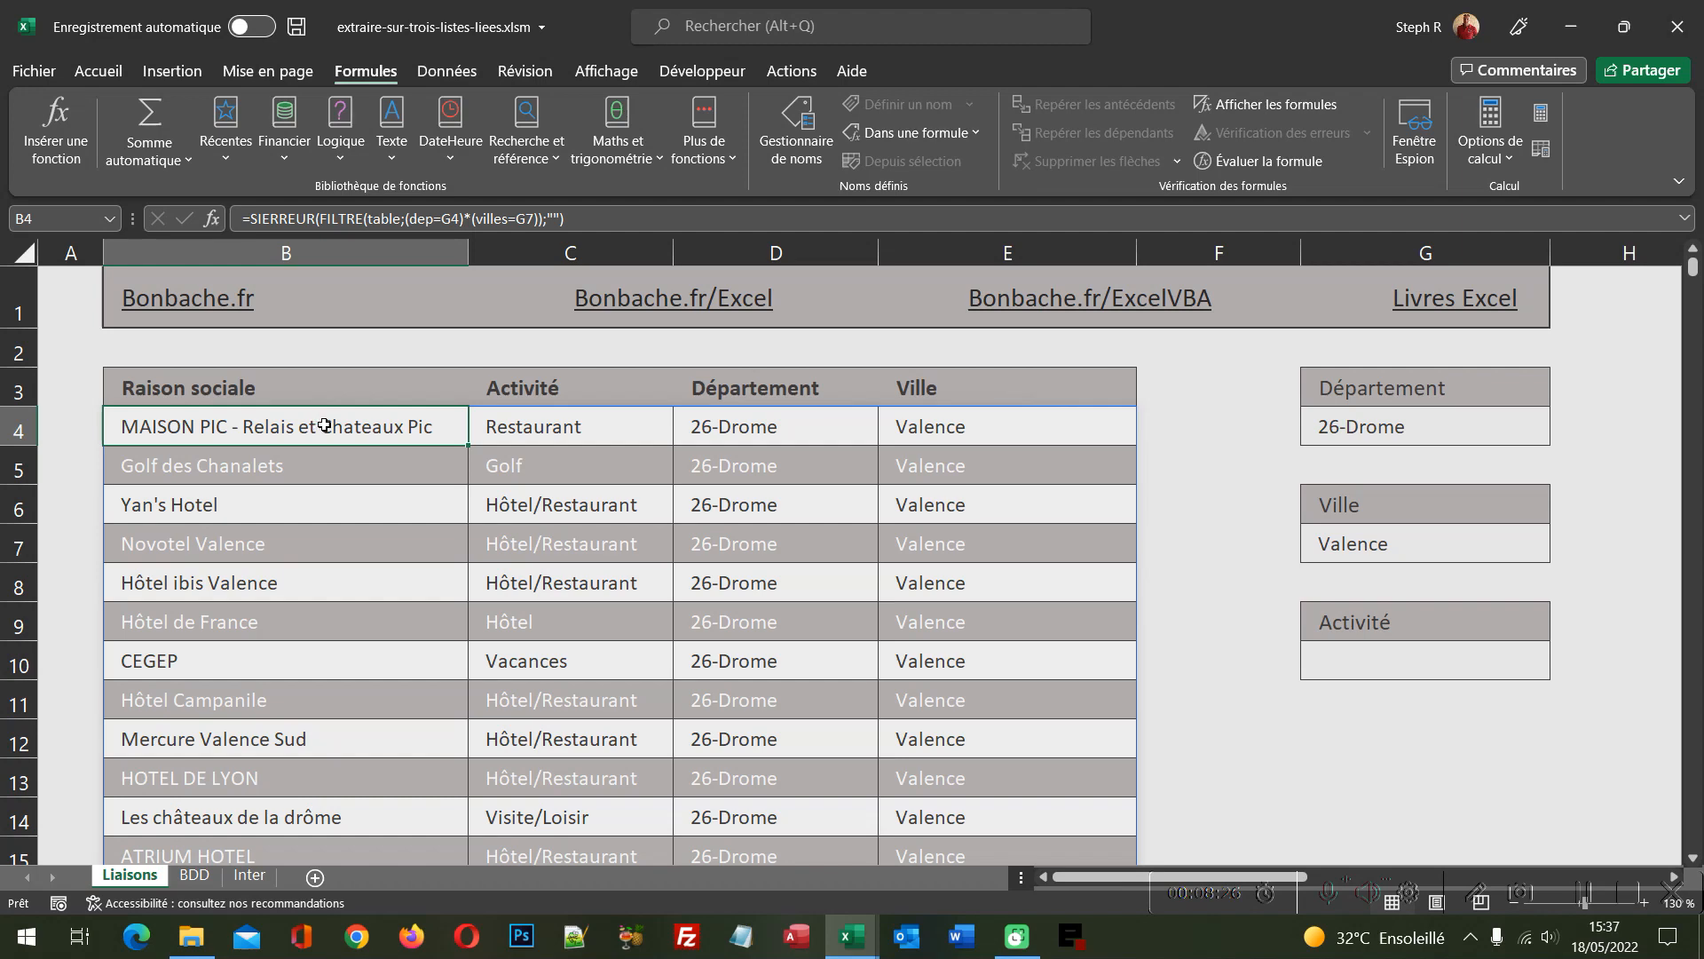
pyautogui.click(539, 218)
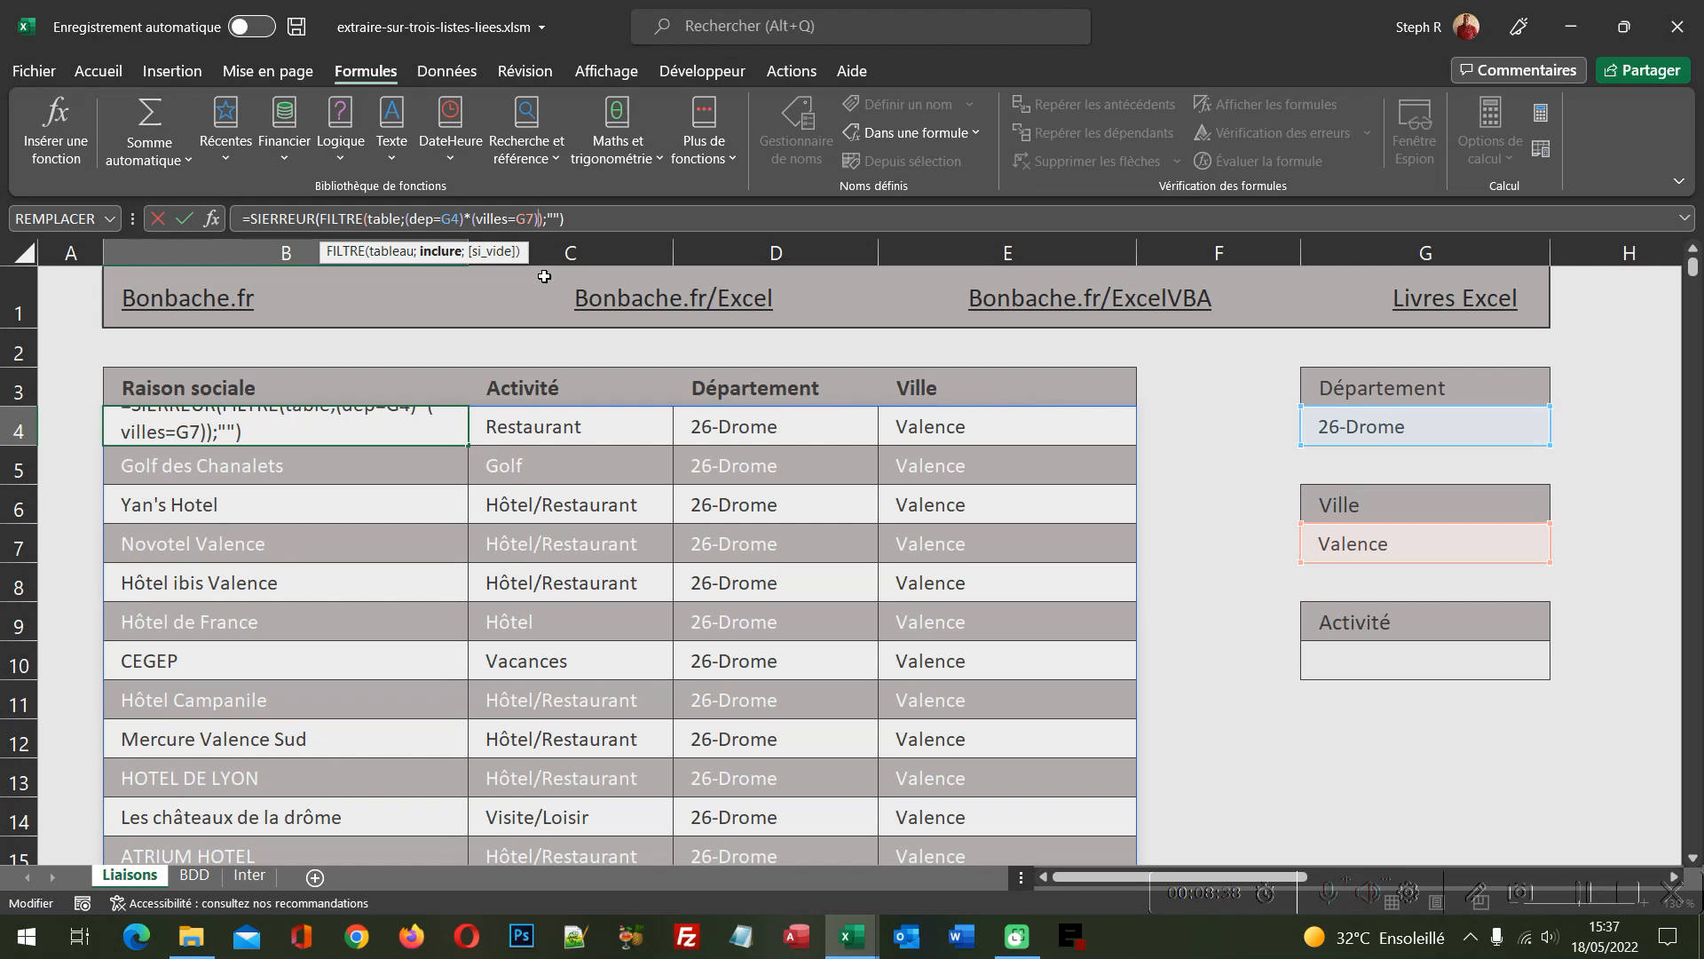
pyautogui.write('*(')
pyautogui.write('act')
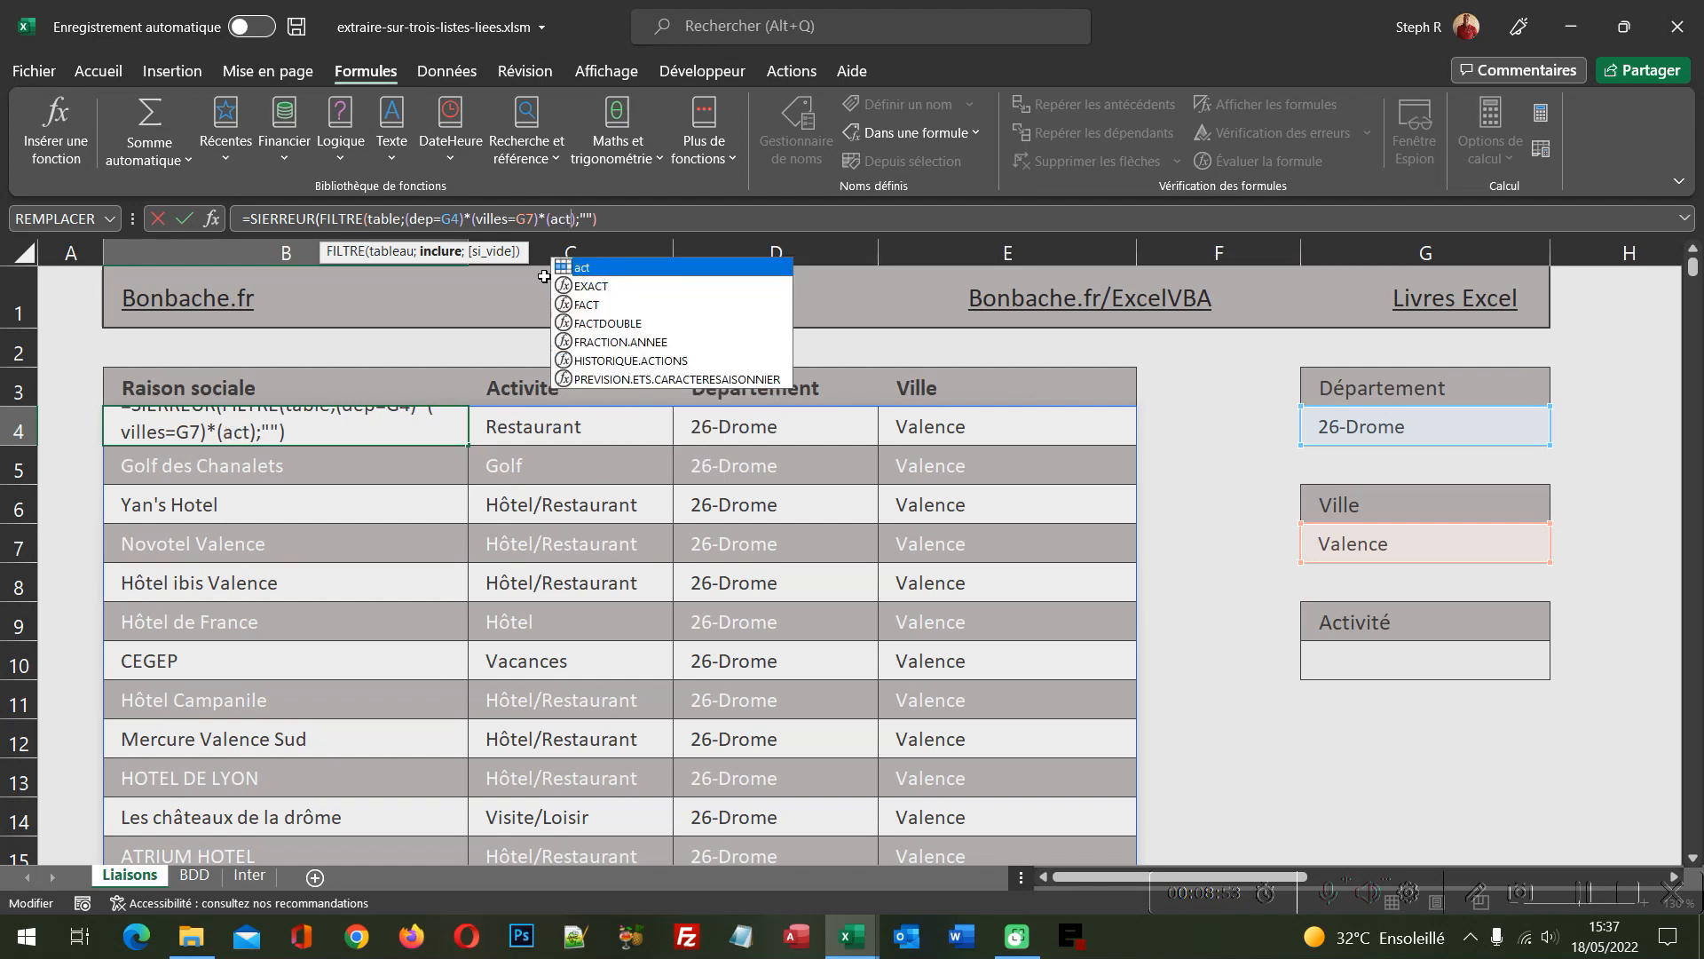
pyautogui.write('=')
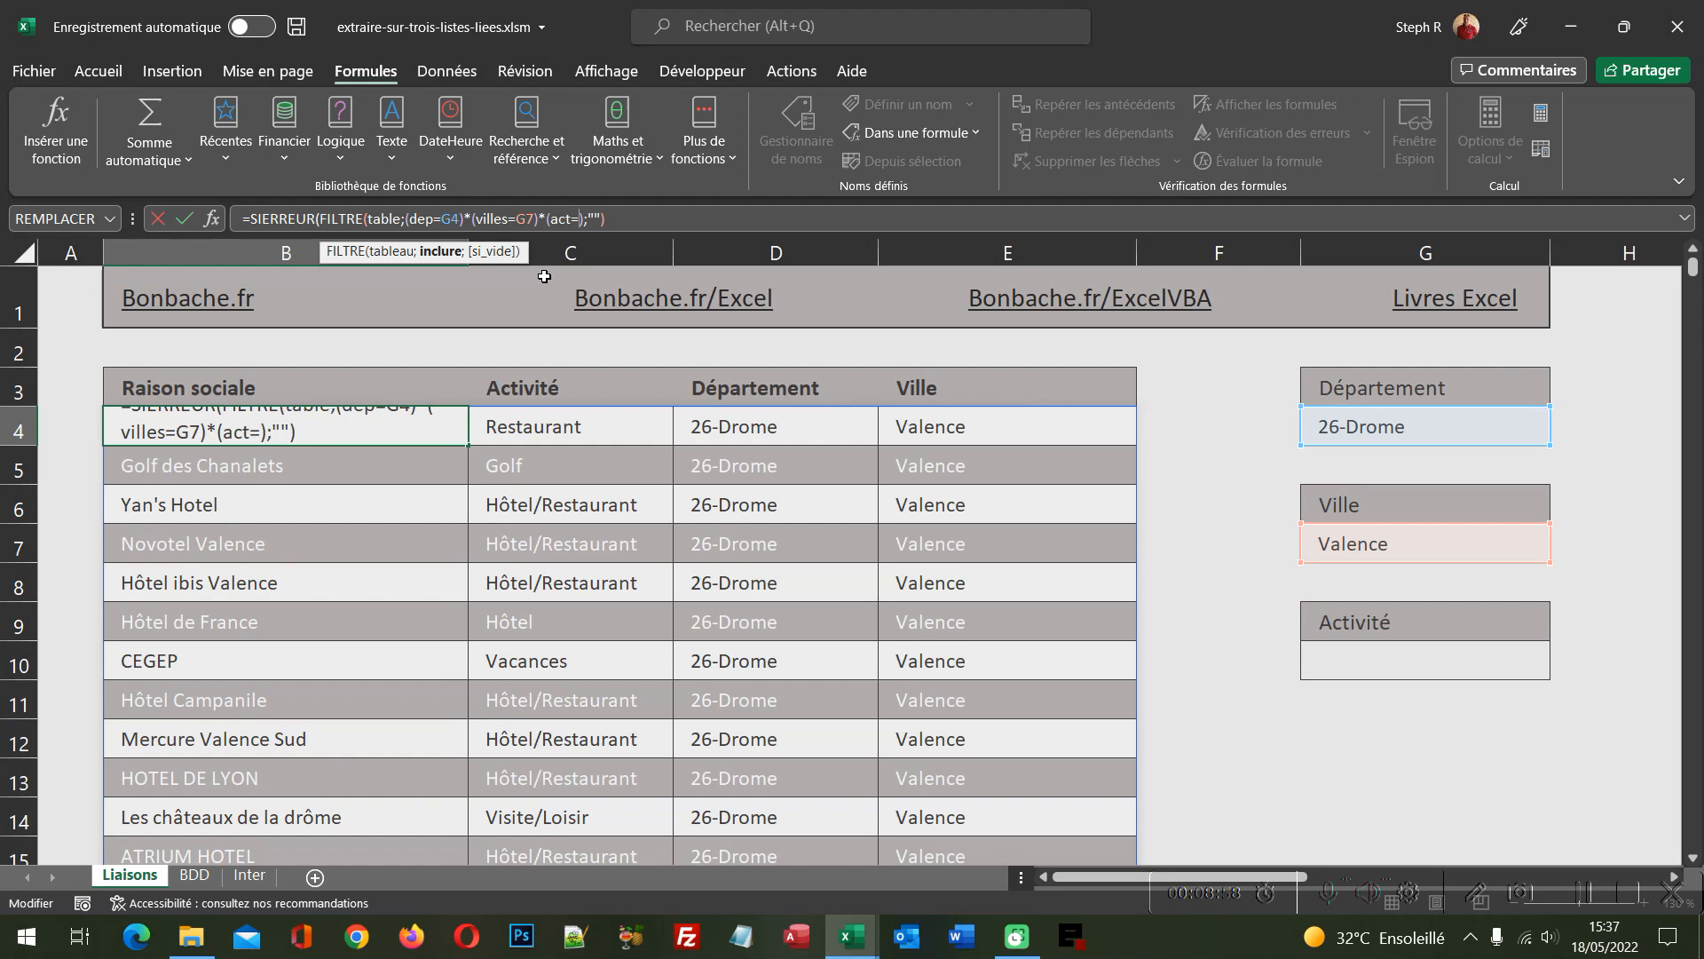
pyautogui.click(1415, 668)
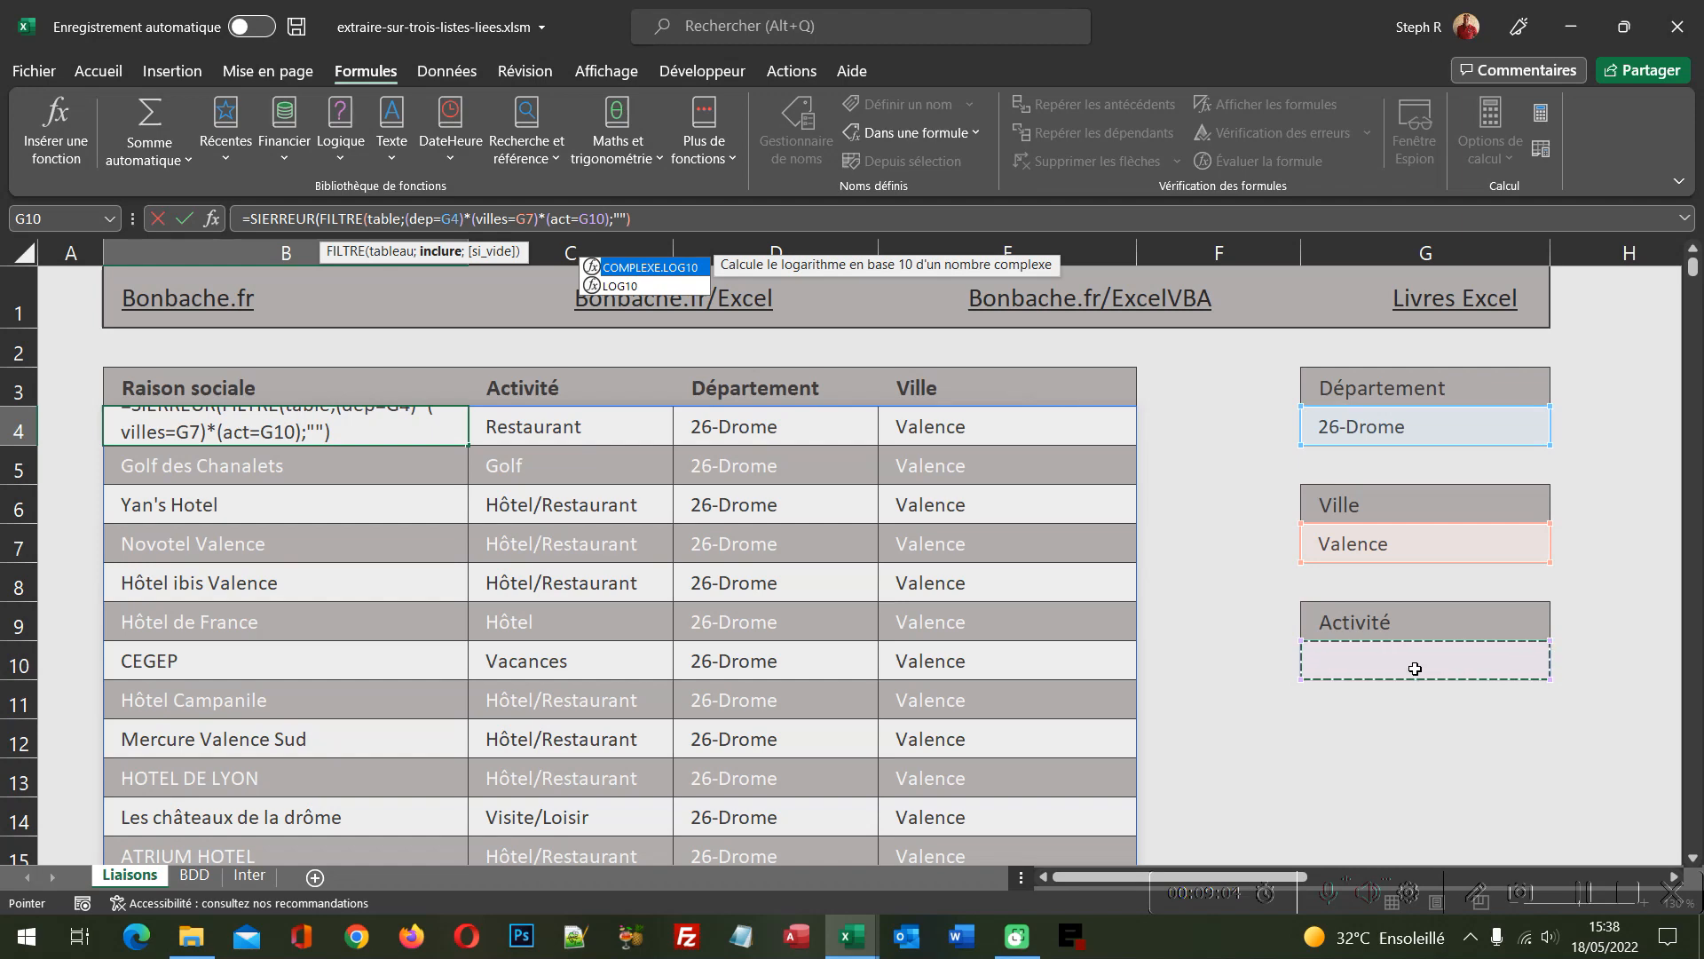
pyautogui.write(')')
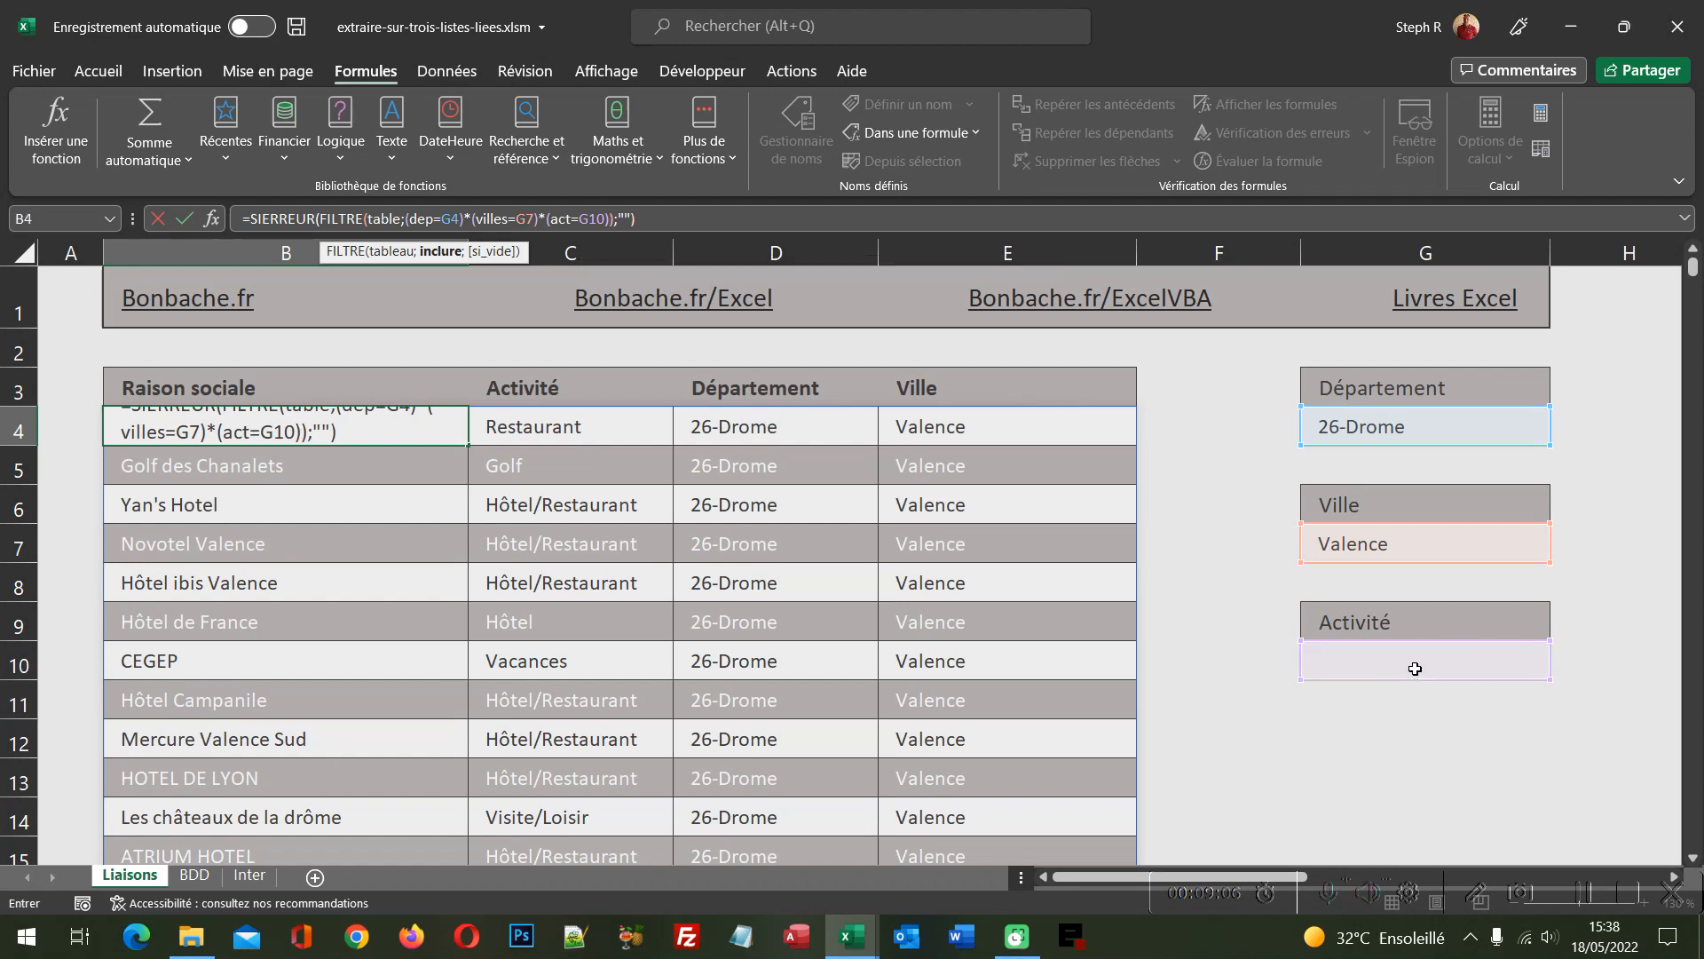
pyautogui.press('Return')
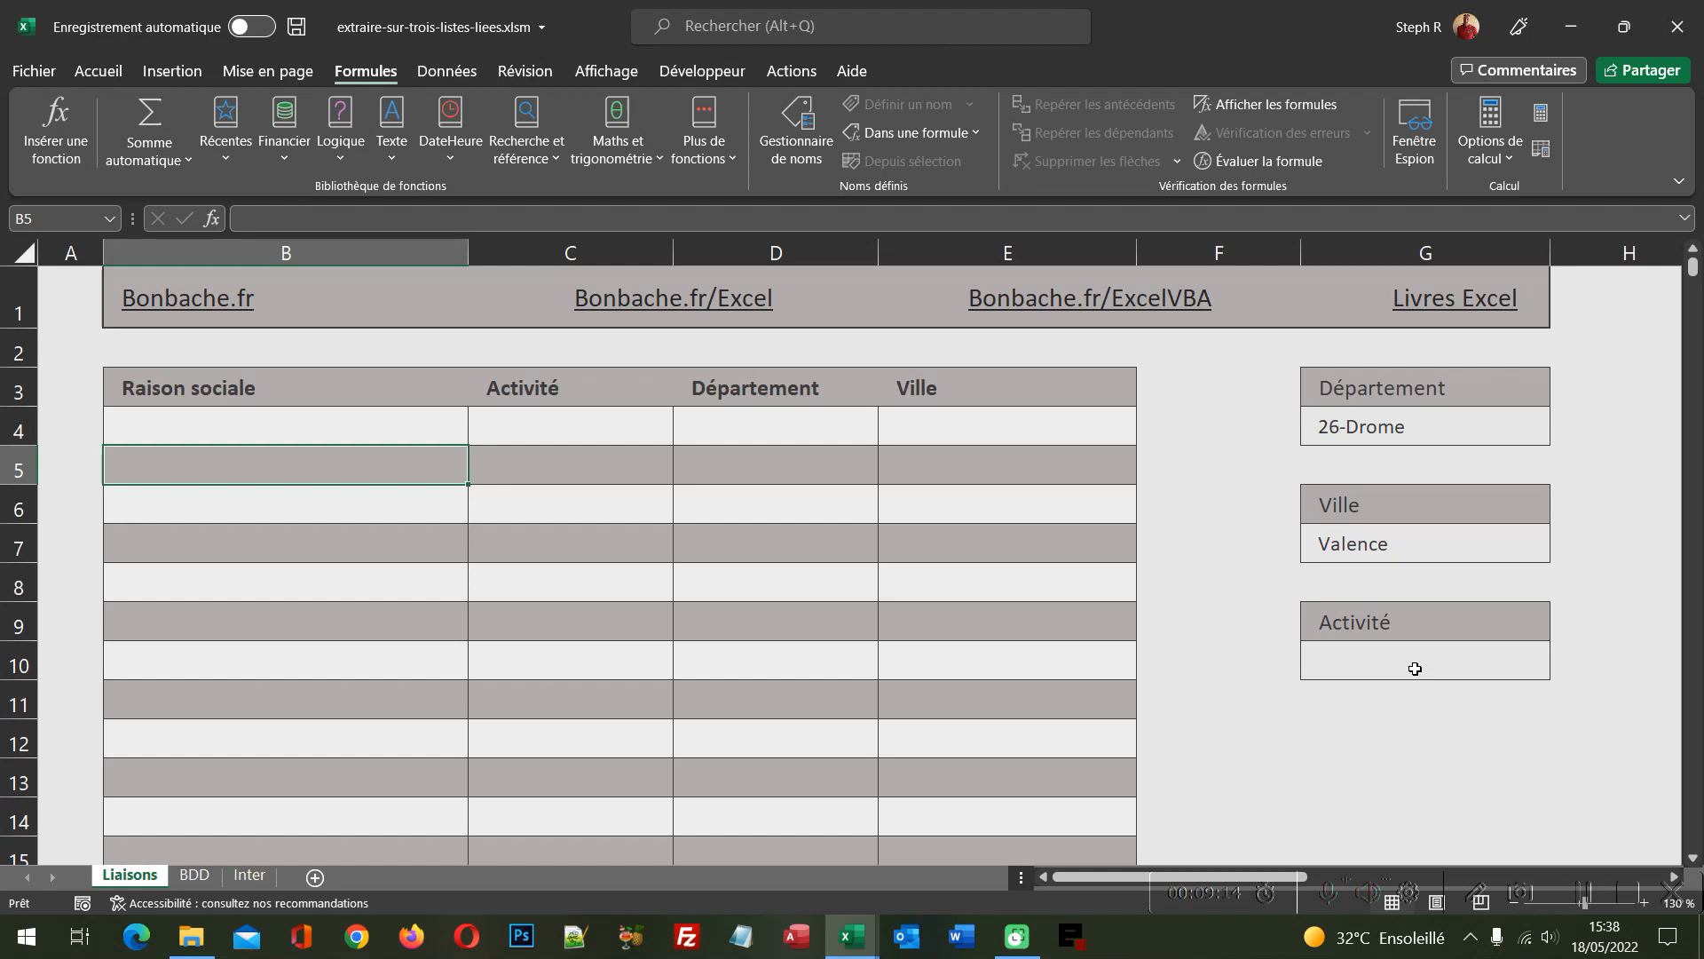
# - Choose Hôtel/Restaurant as the Activité in G10 and select B4 to review its formula
pyautogui.click(1489, 671)
pyautogui.click(1560, 673)
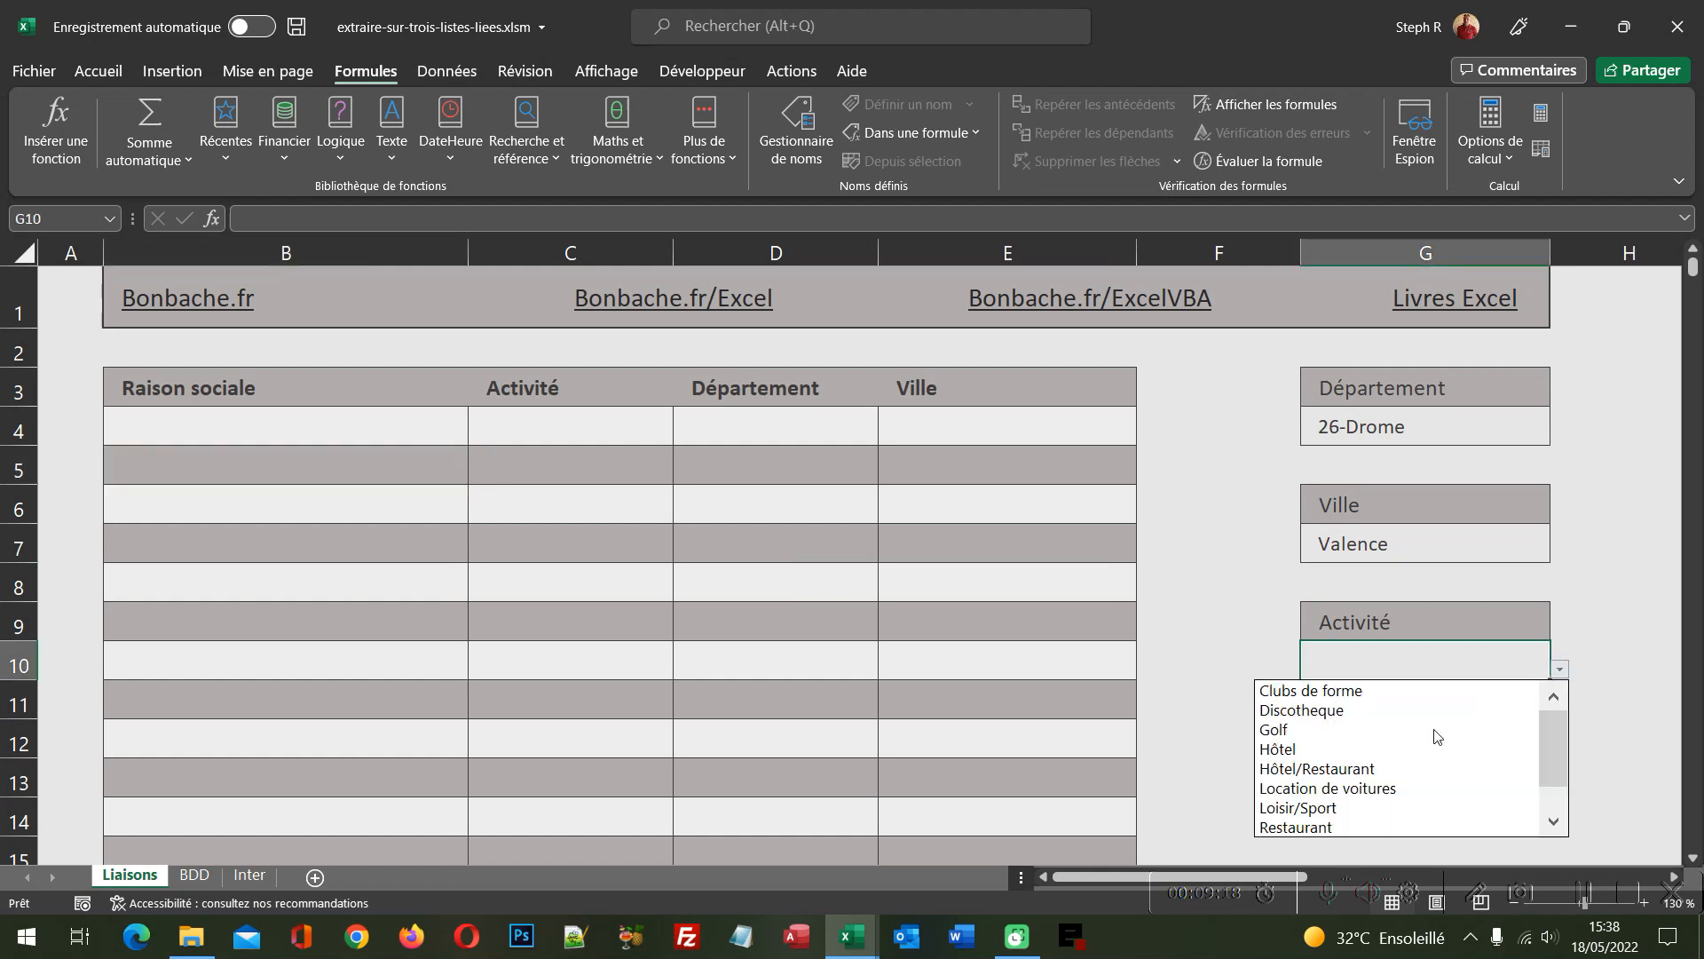
pyautogui.click(1395, 770)
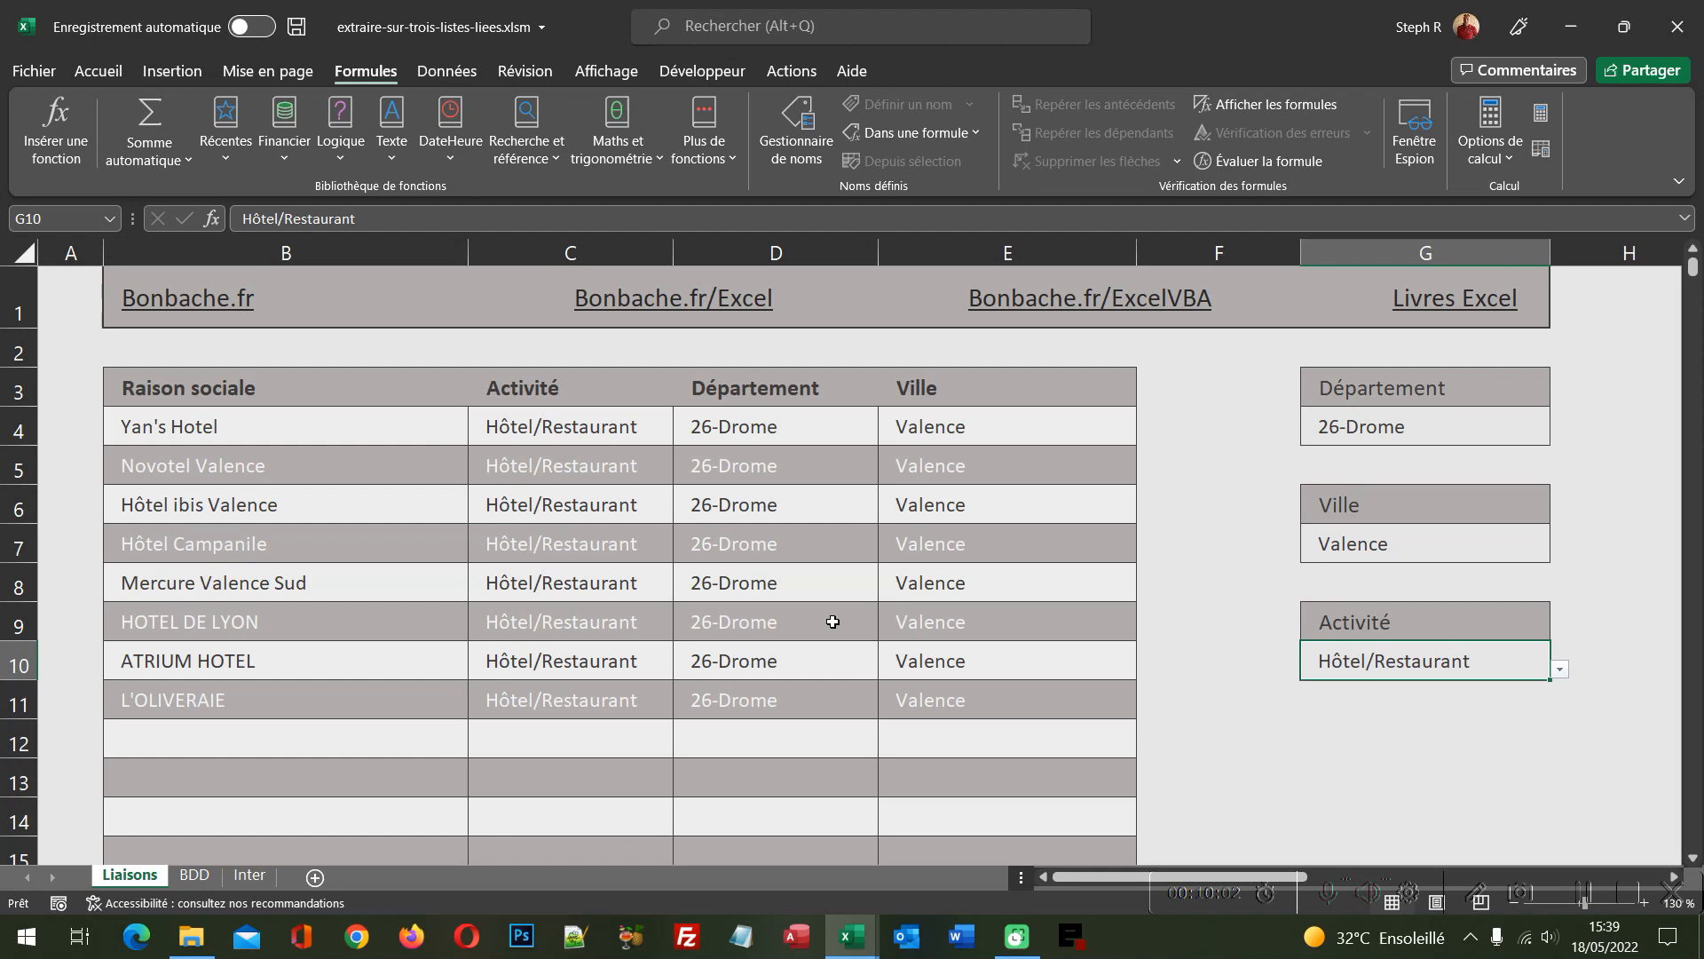
pyautogui.click(375, 421)
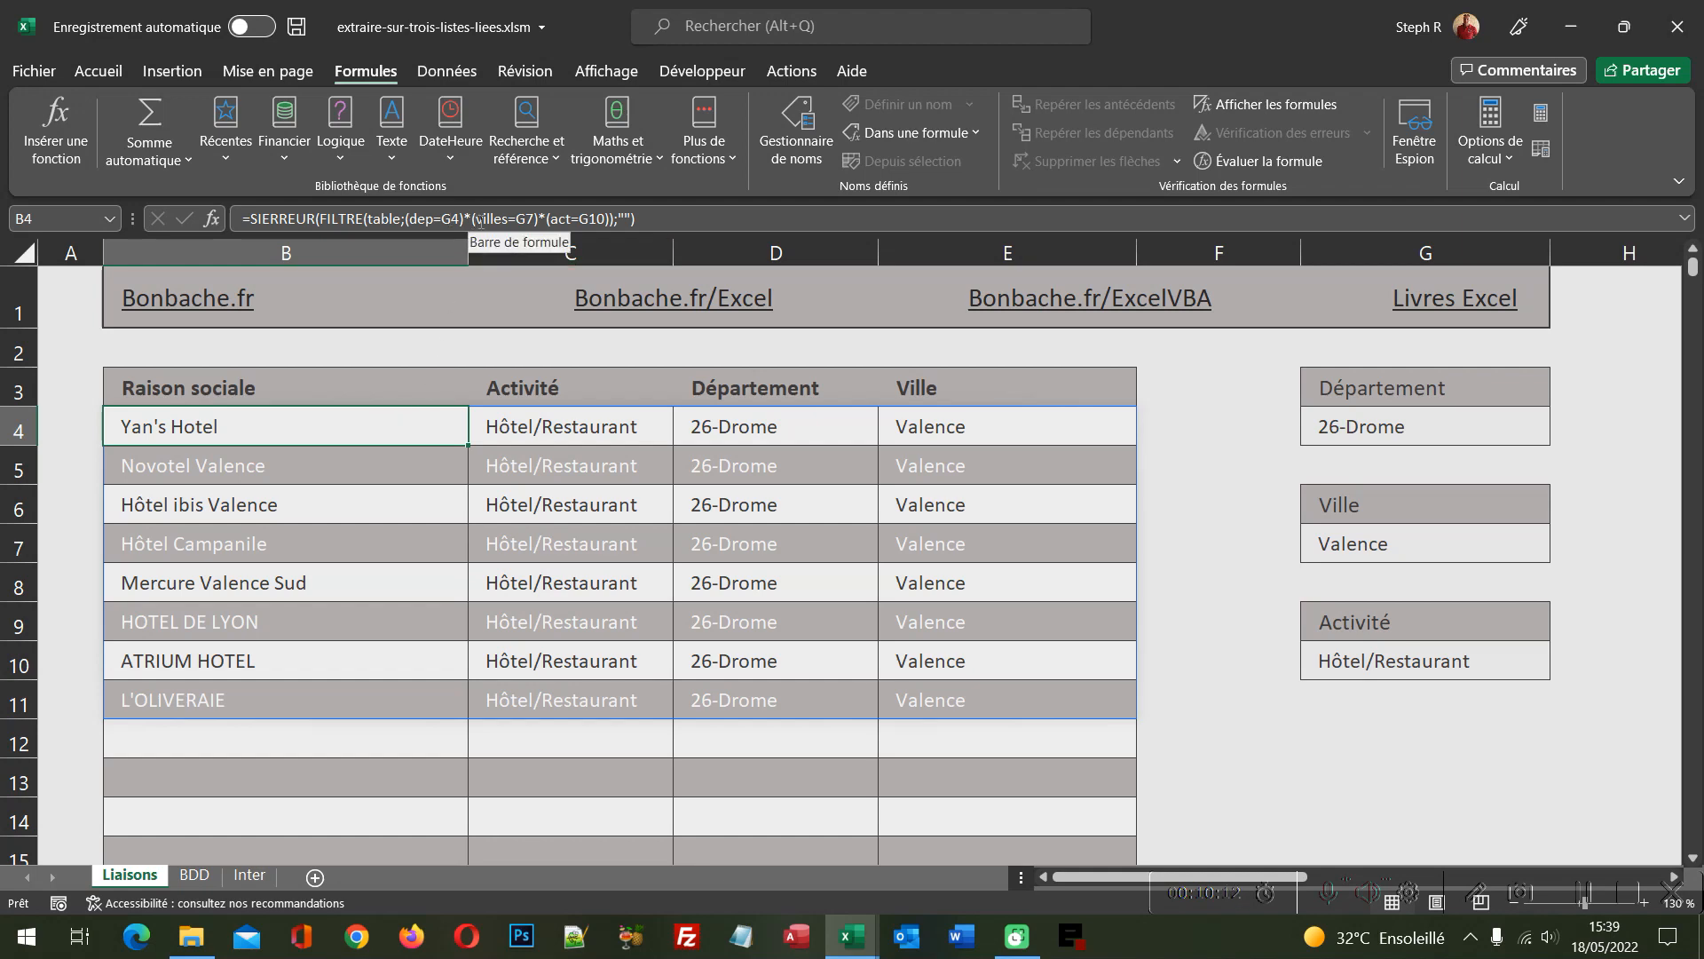
# - Wrap the city condition of the B4 formula in a Si test so it reads (Si(G7<>"";villes=G7;1))
pyautogui.click(479, 221)
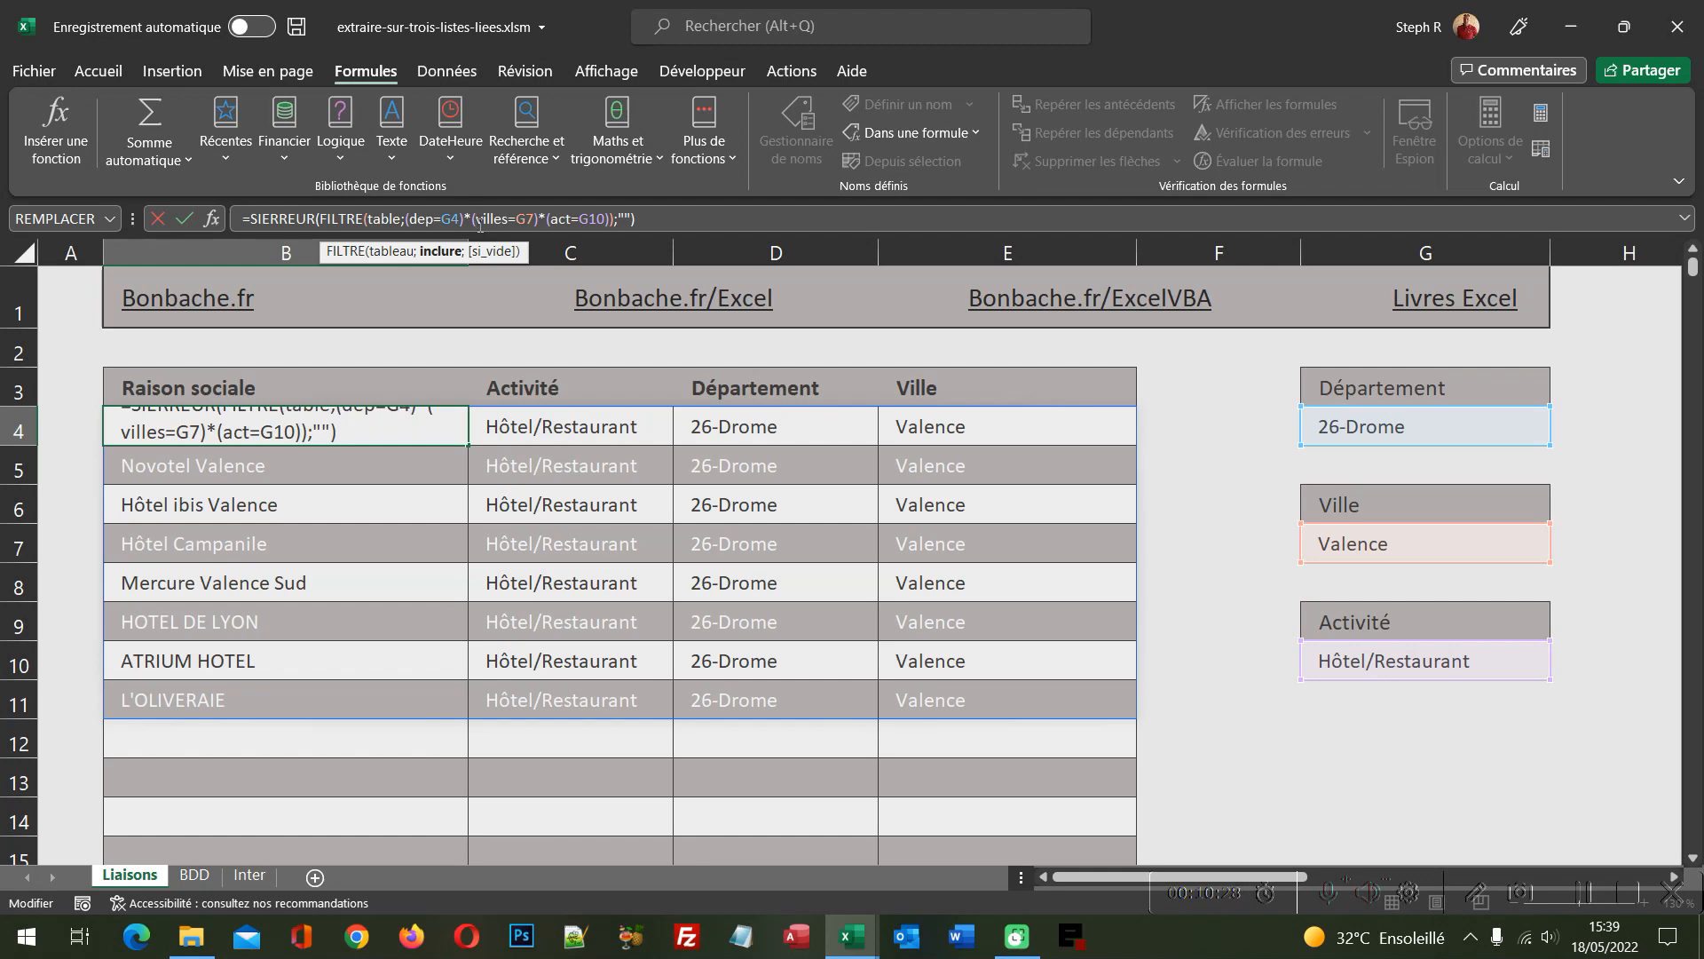
pyautogui.write('S')
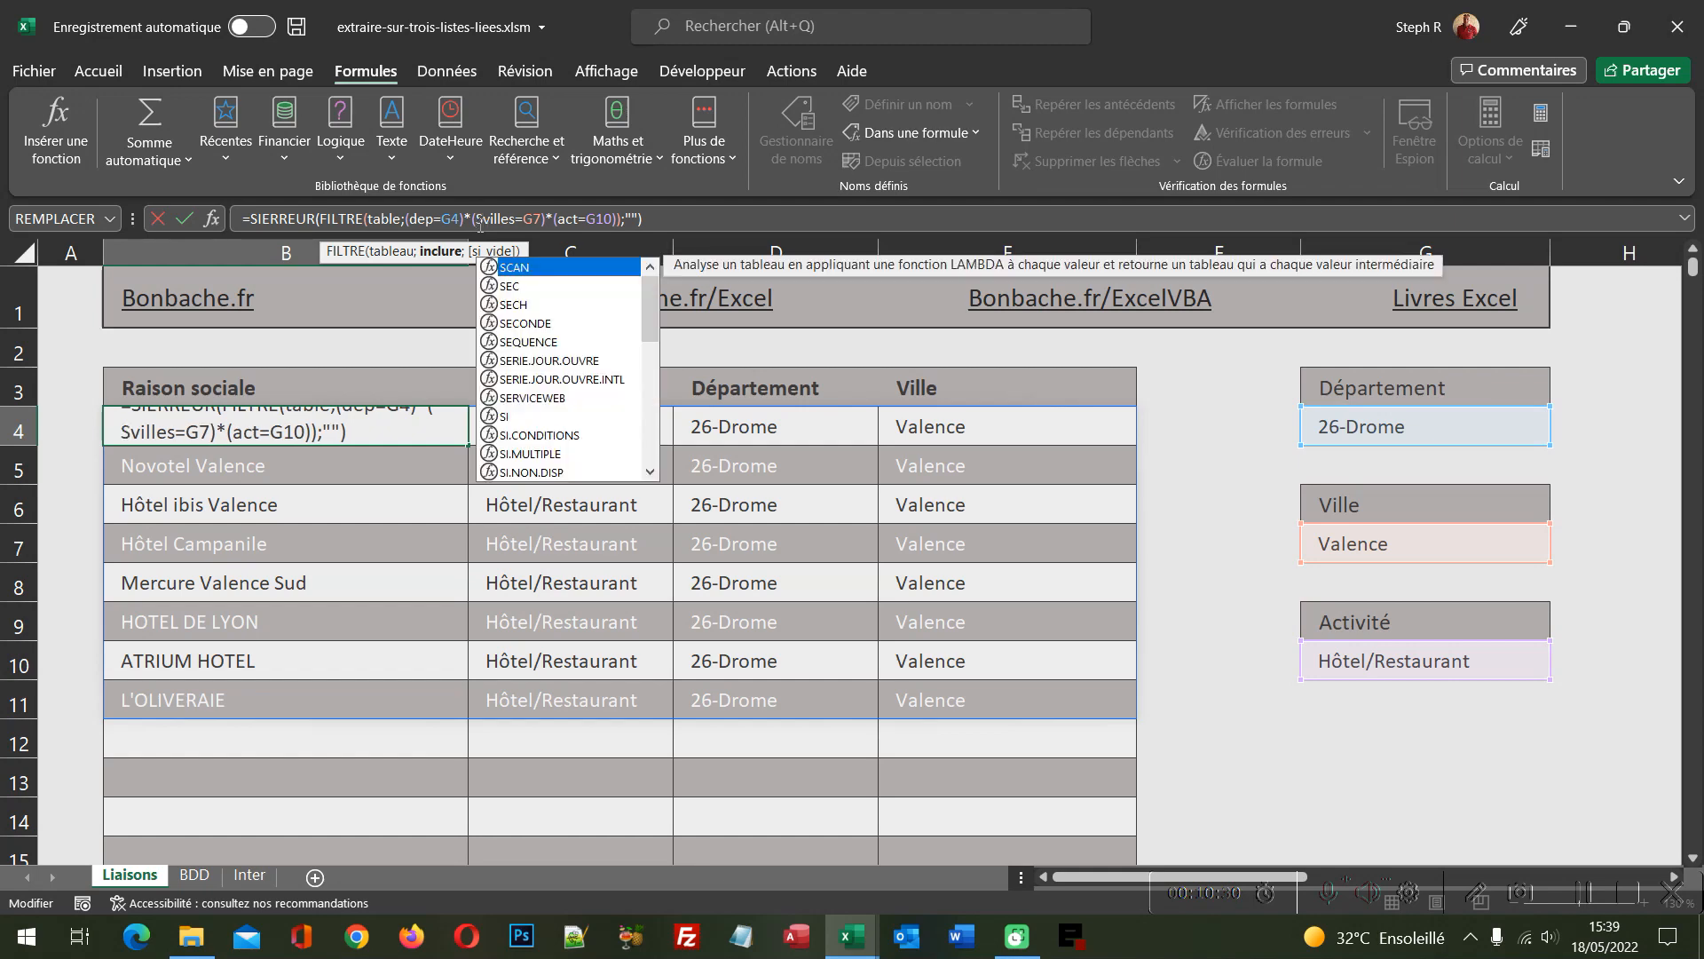
pyautogui.write('I(')
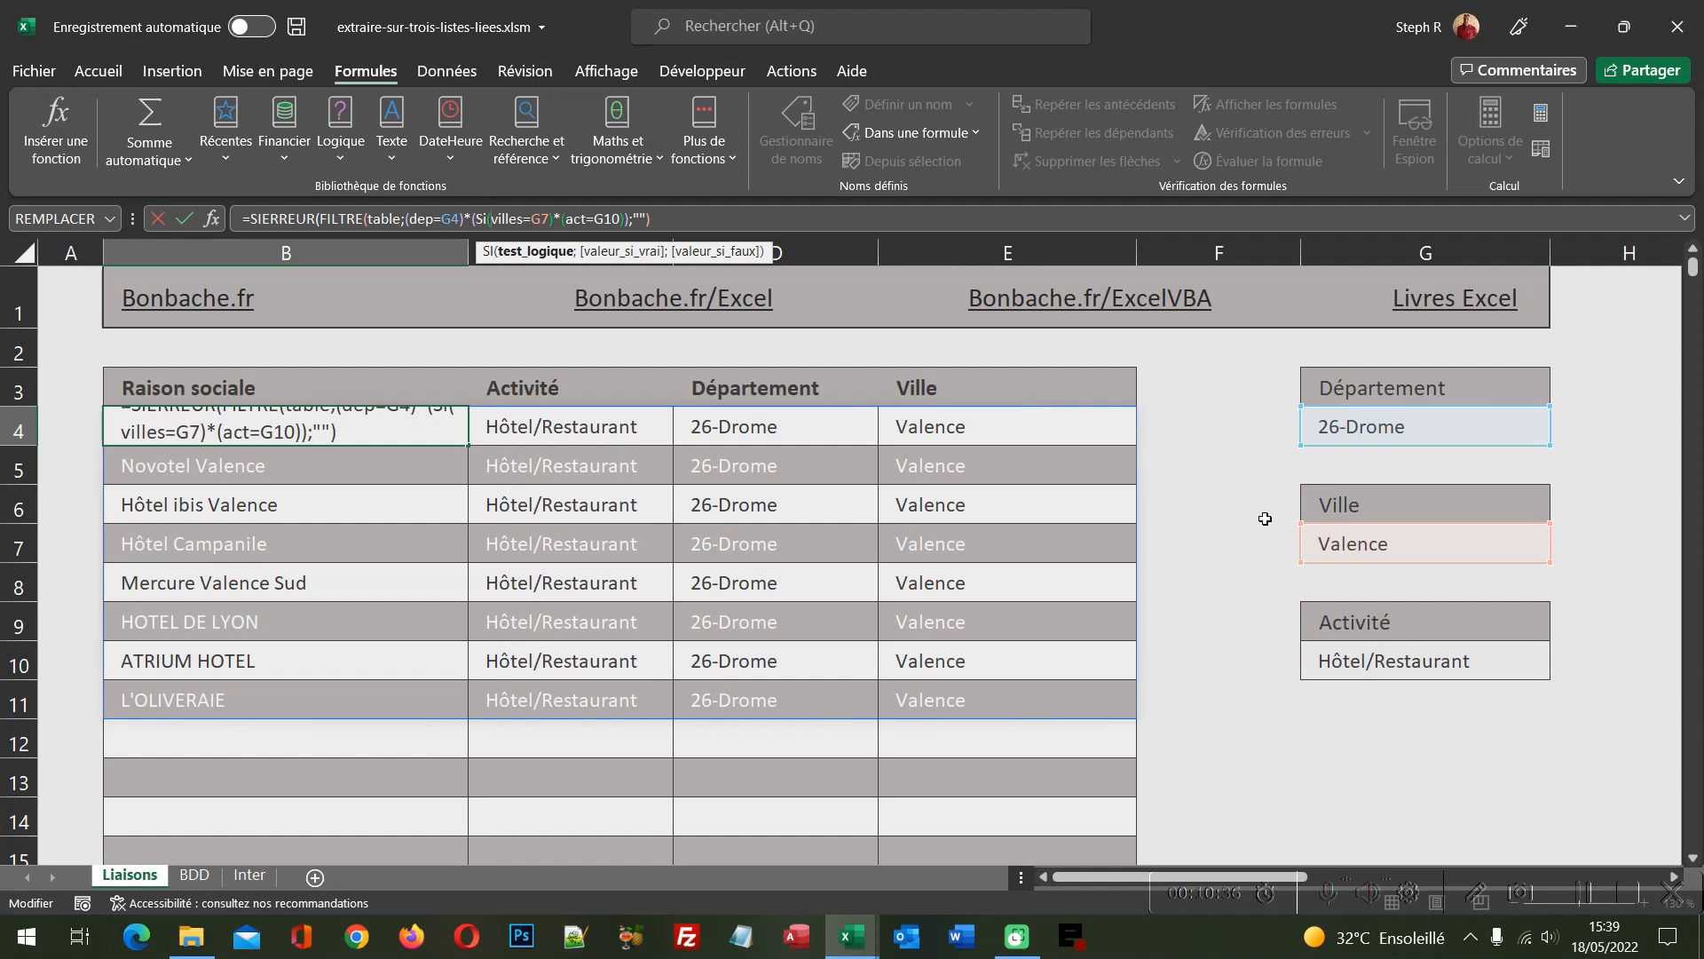
pyautogui.click(1378, 548)
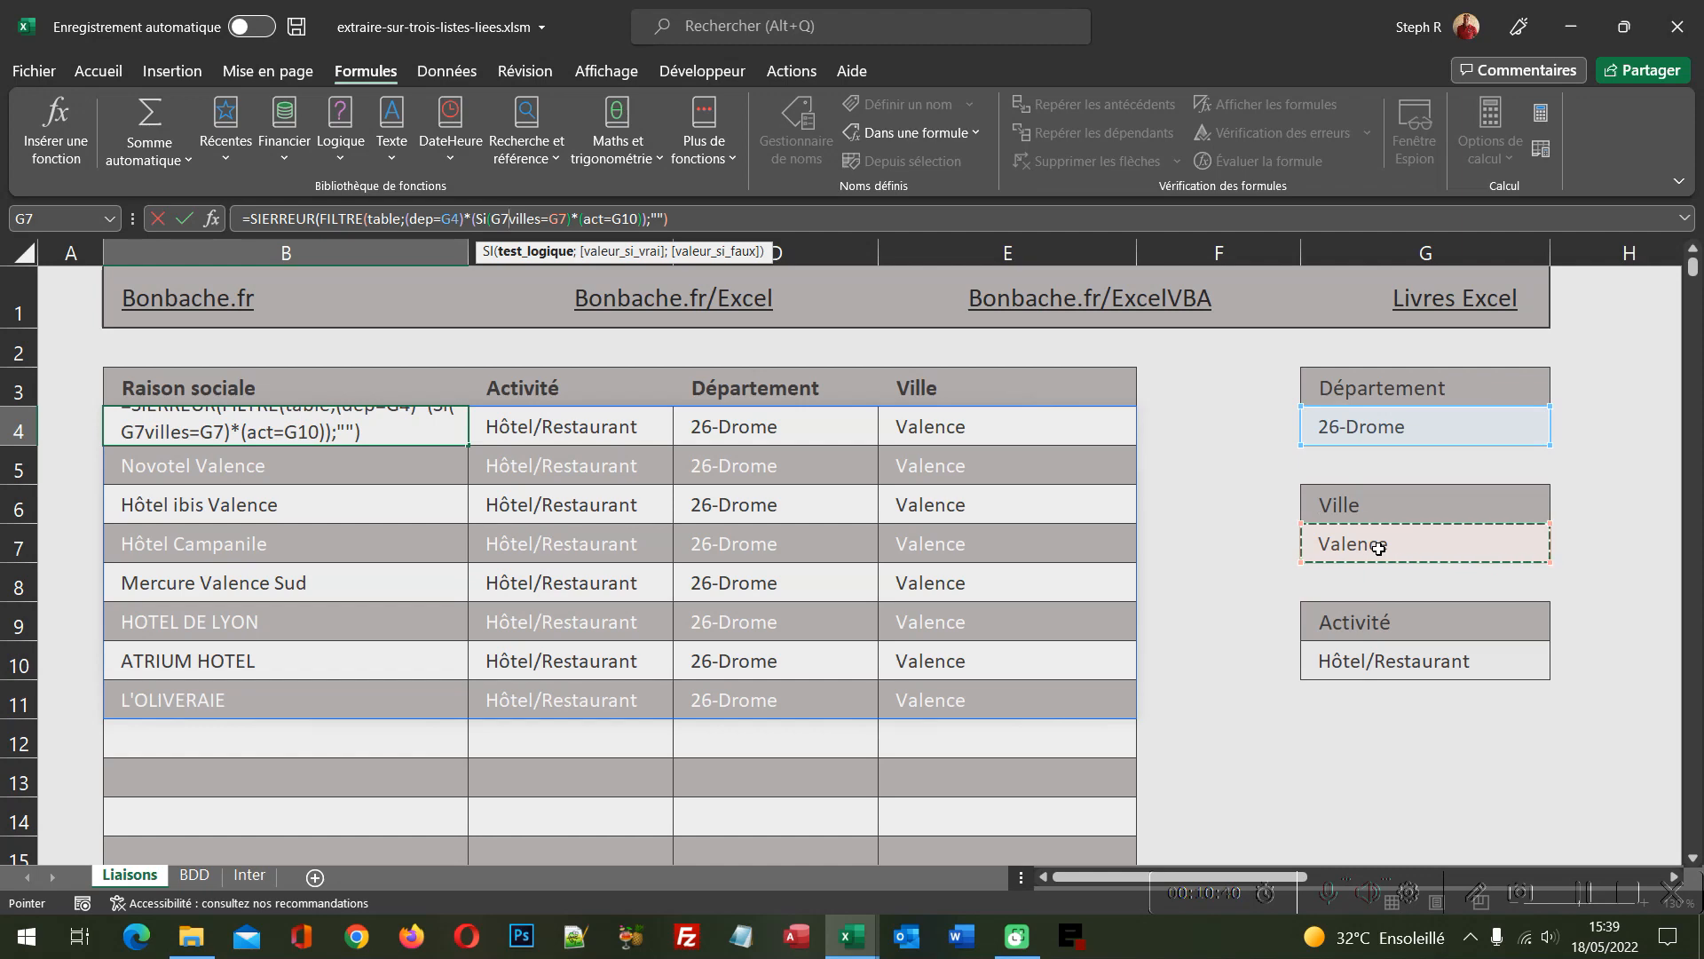
pyautogui.write('<>"')
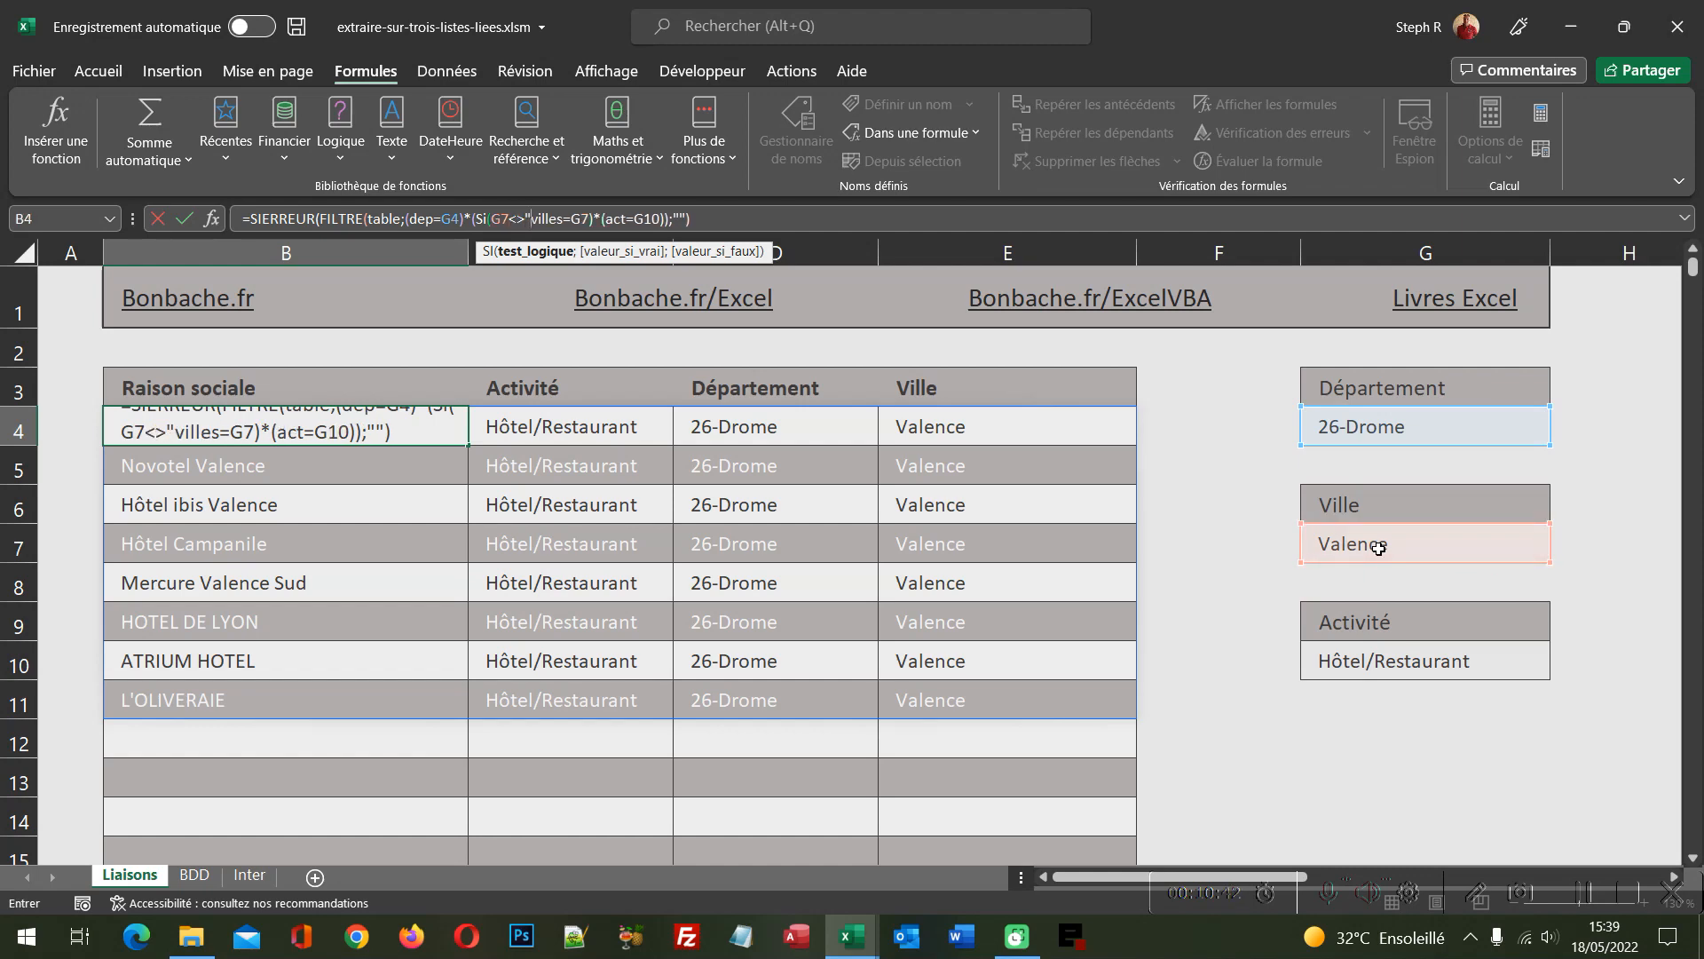
pyautogui.write('"')
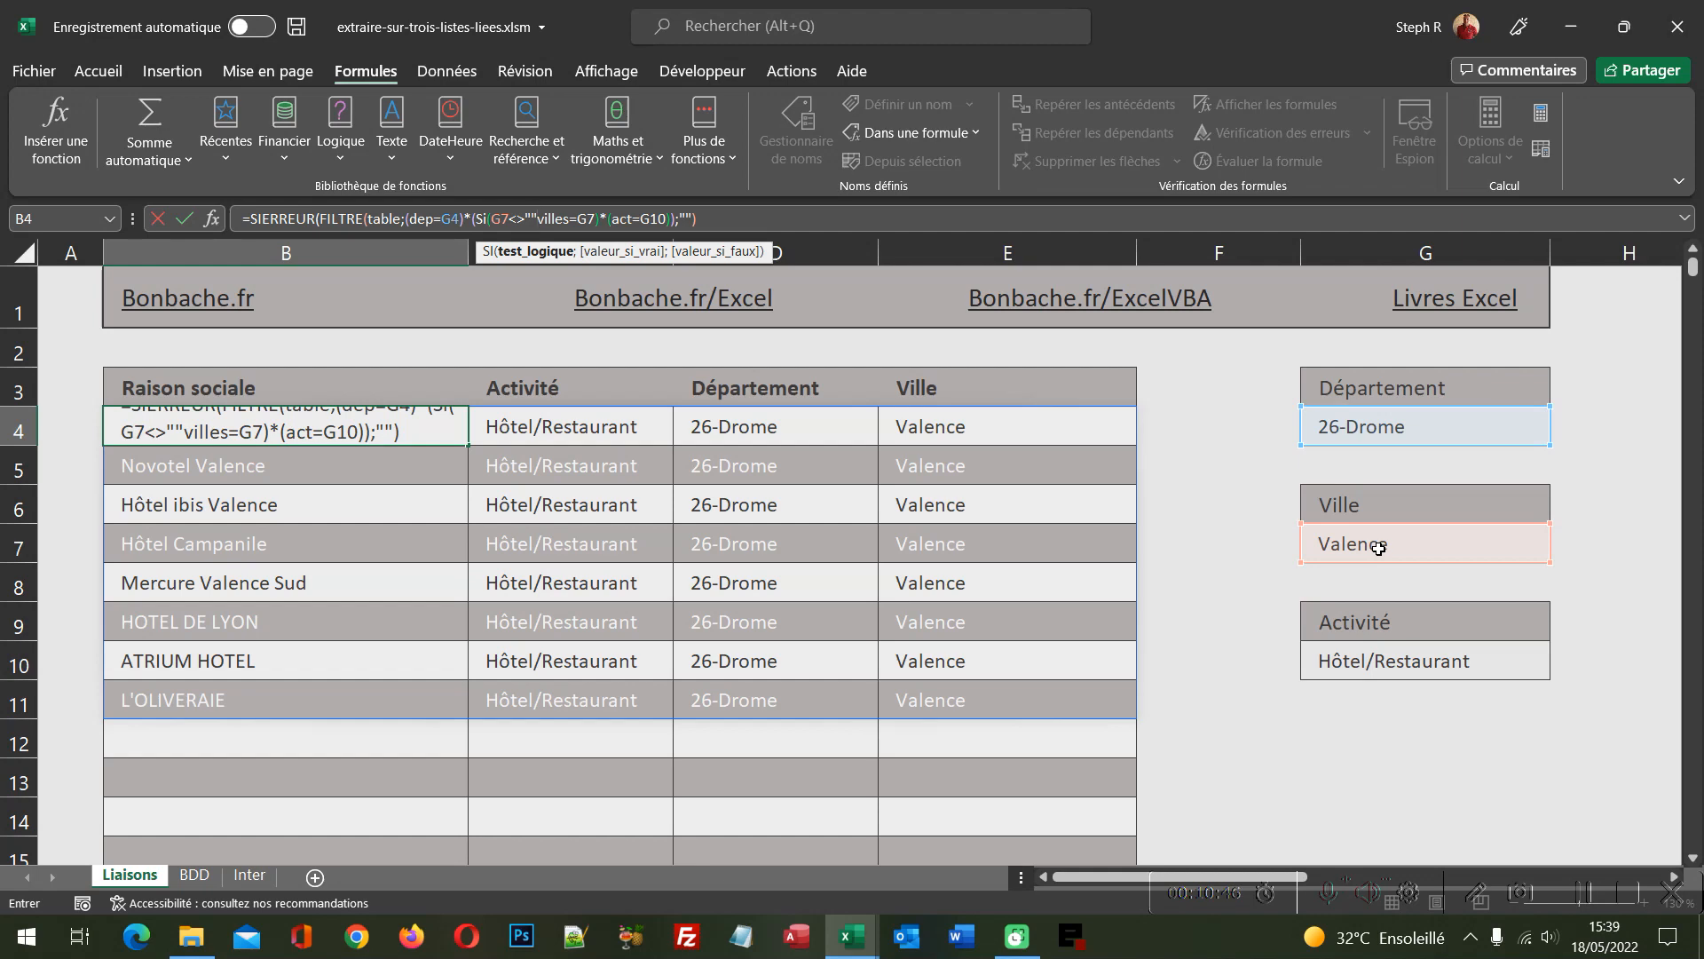
pyautogui.write(';')
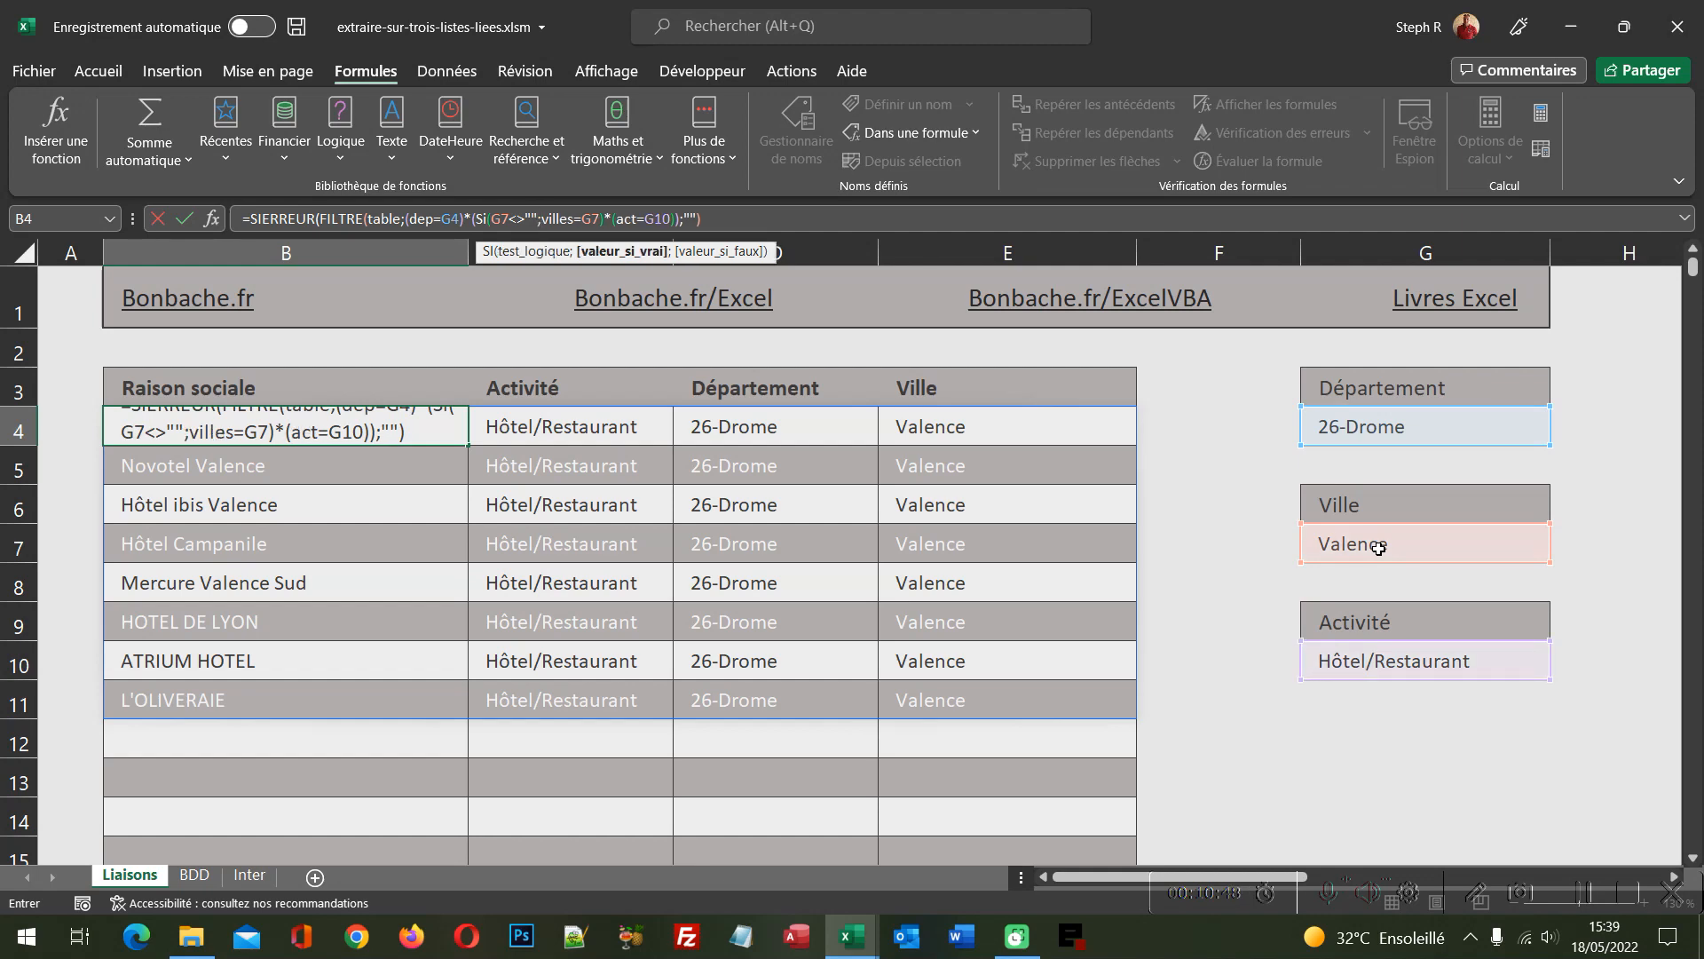
pyautogui.click(603, 218)
pyautogui.write(';')
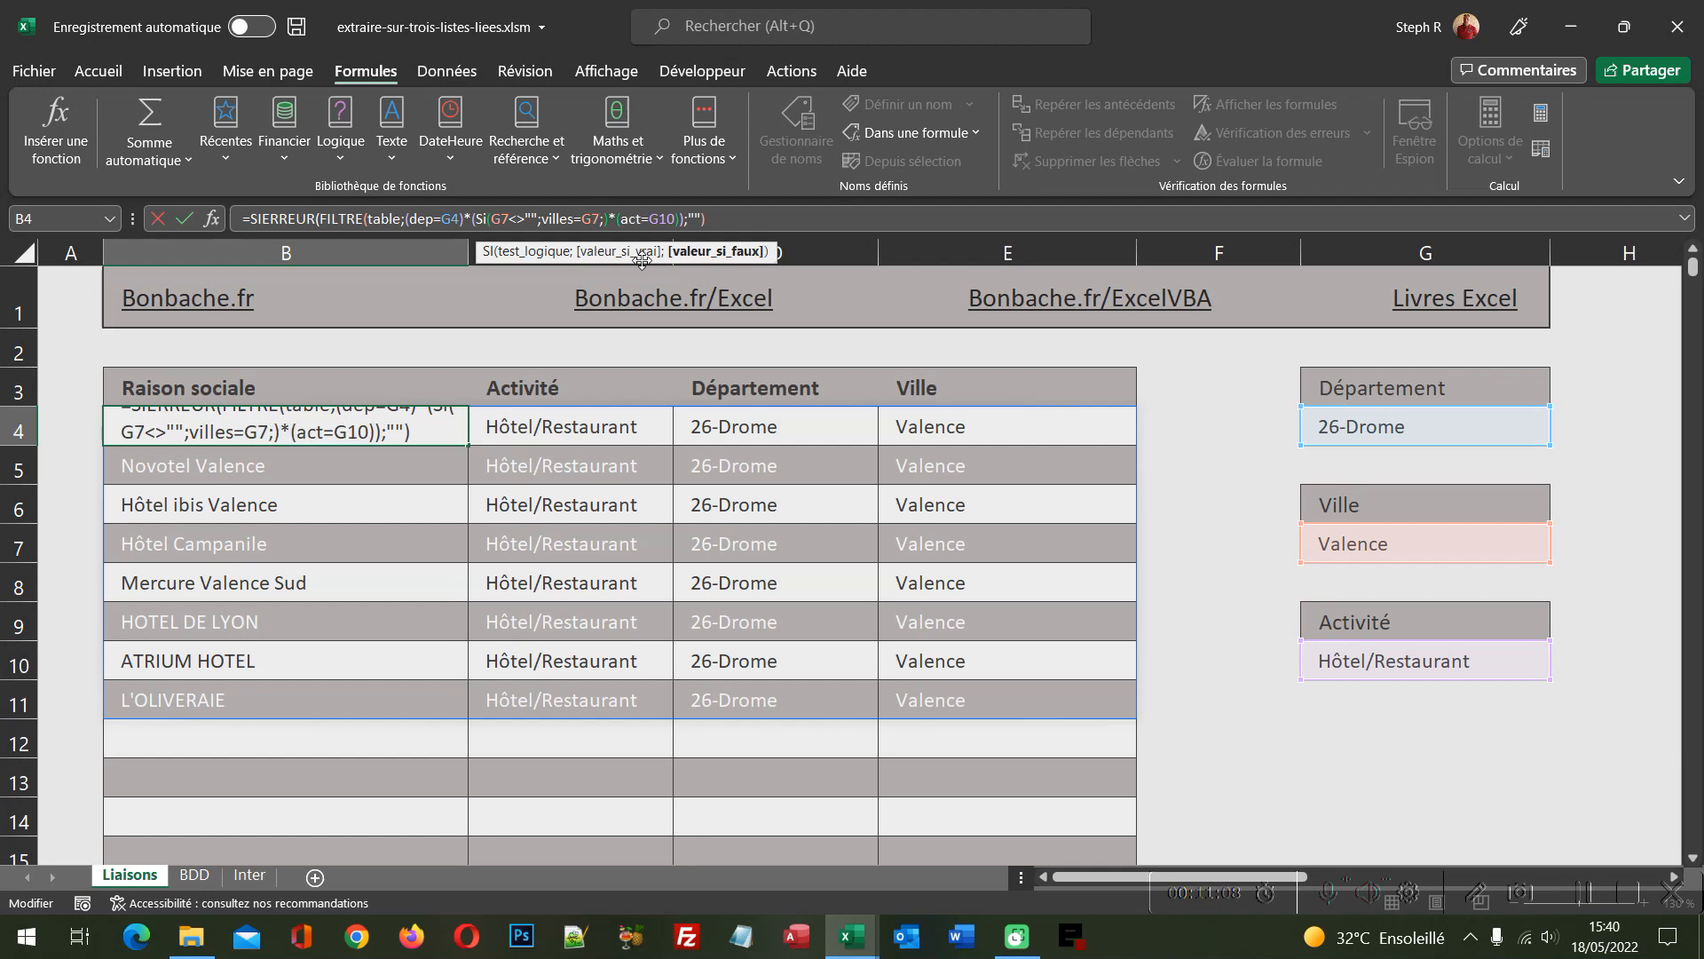
pyautogui.write('1')
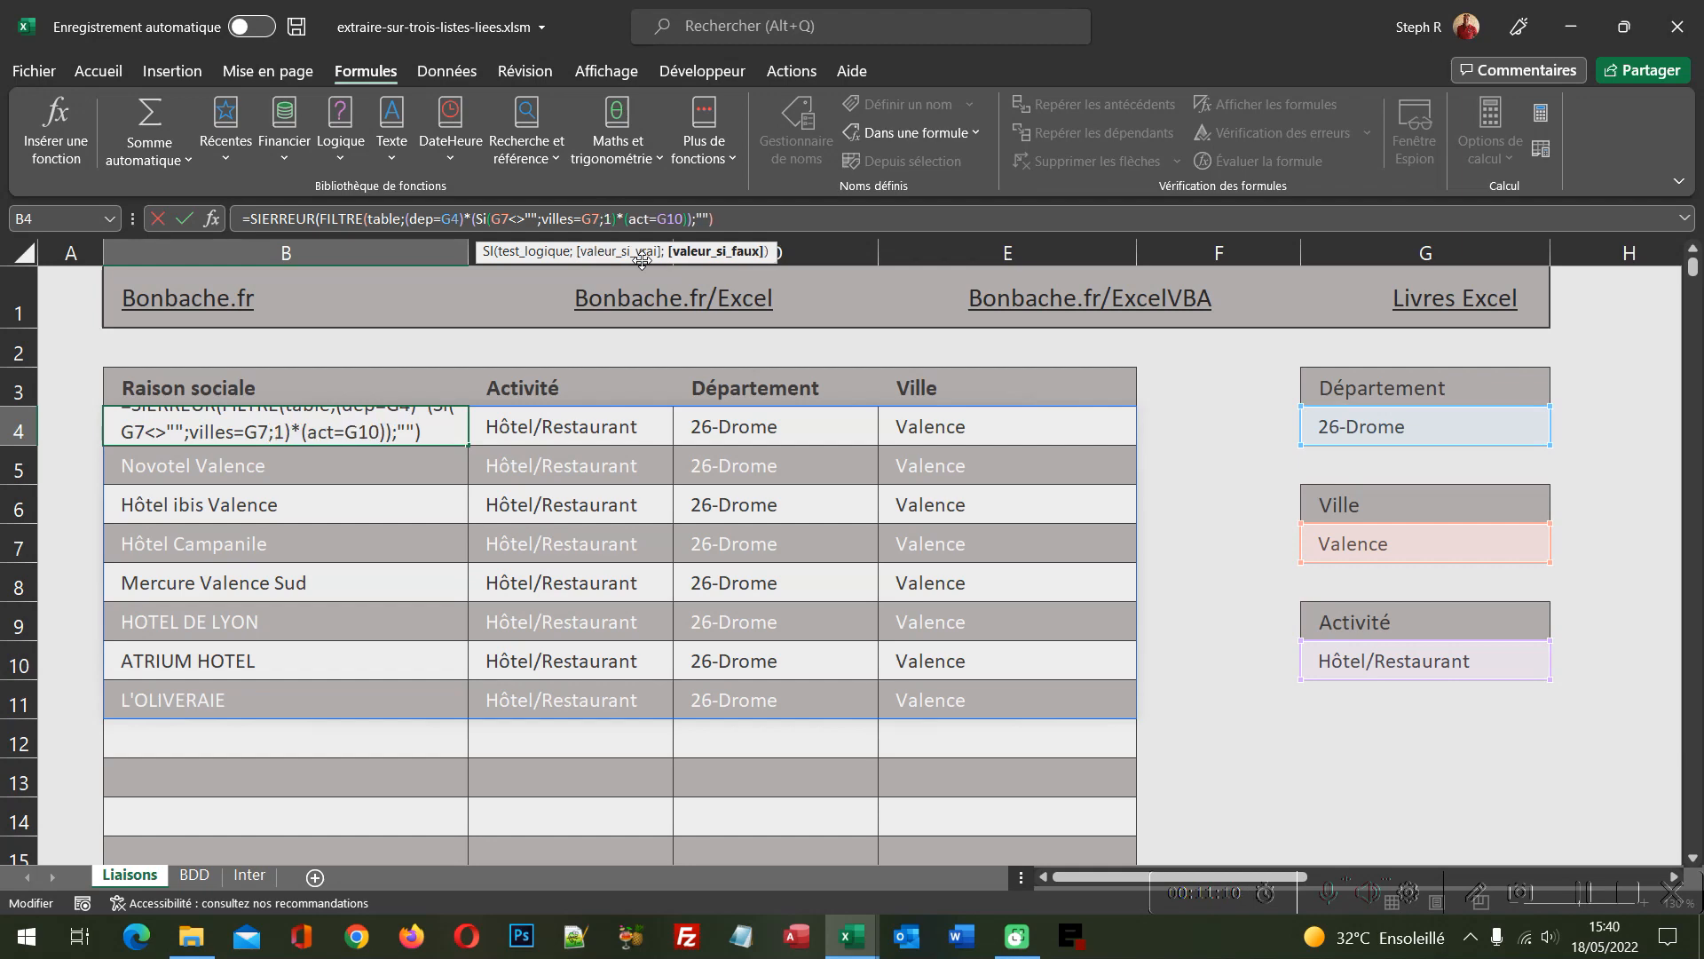
pyautogui.write(')')
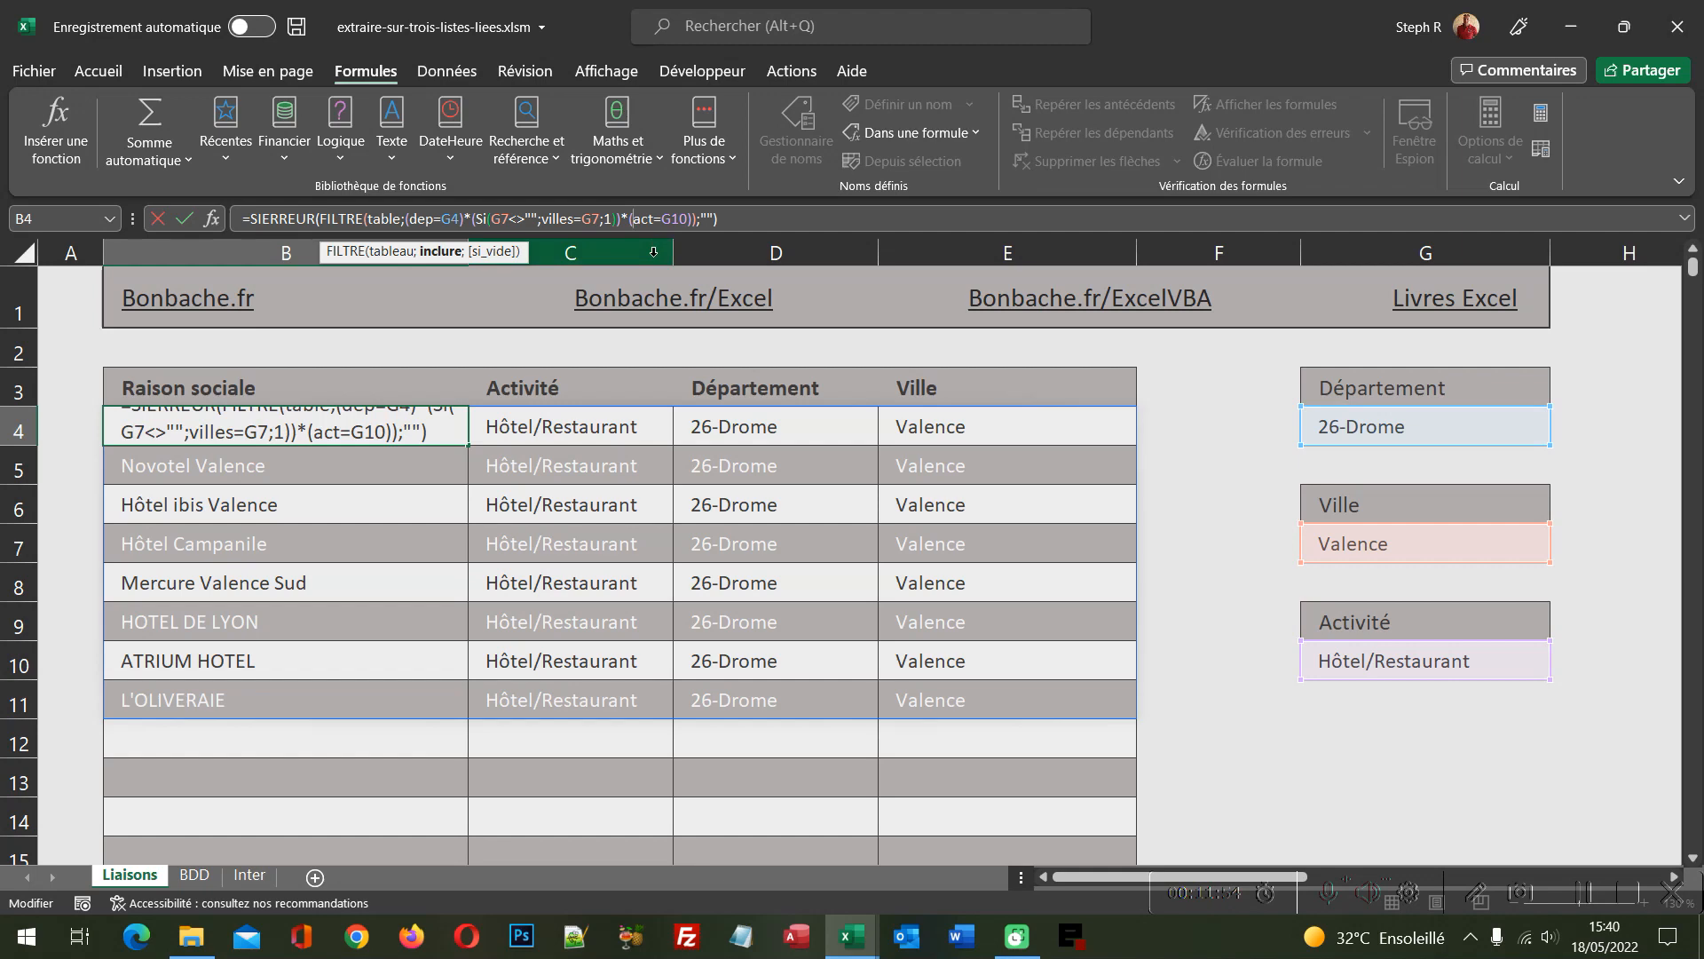
# - Wrap the activity condition in B4 as (Si(G10<>"";act=G10;1)) and validate the formula
pyautogui.write('Si(')
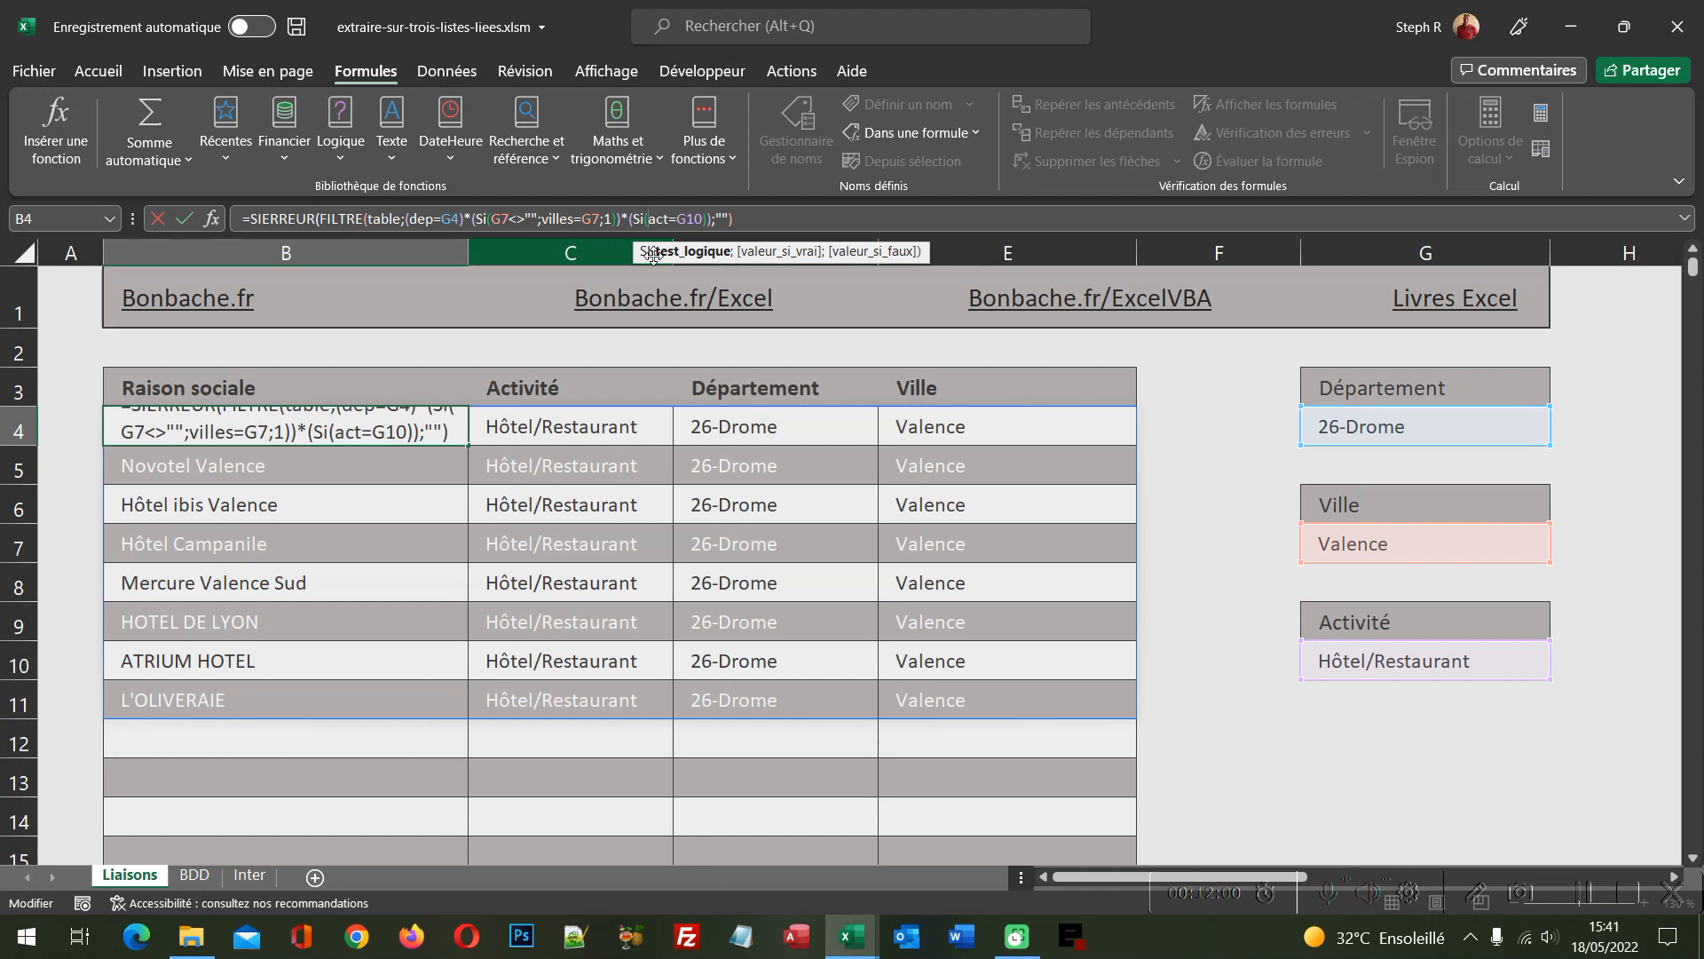
pyautogui.write('G10<>""')
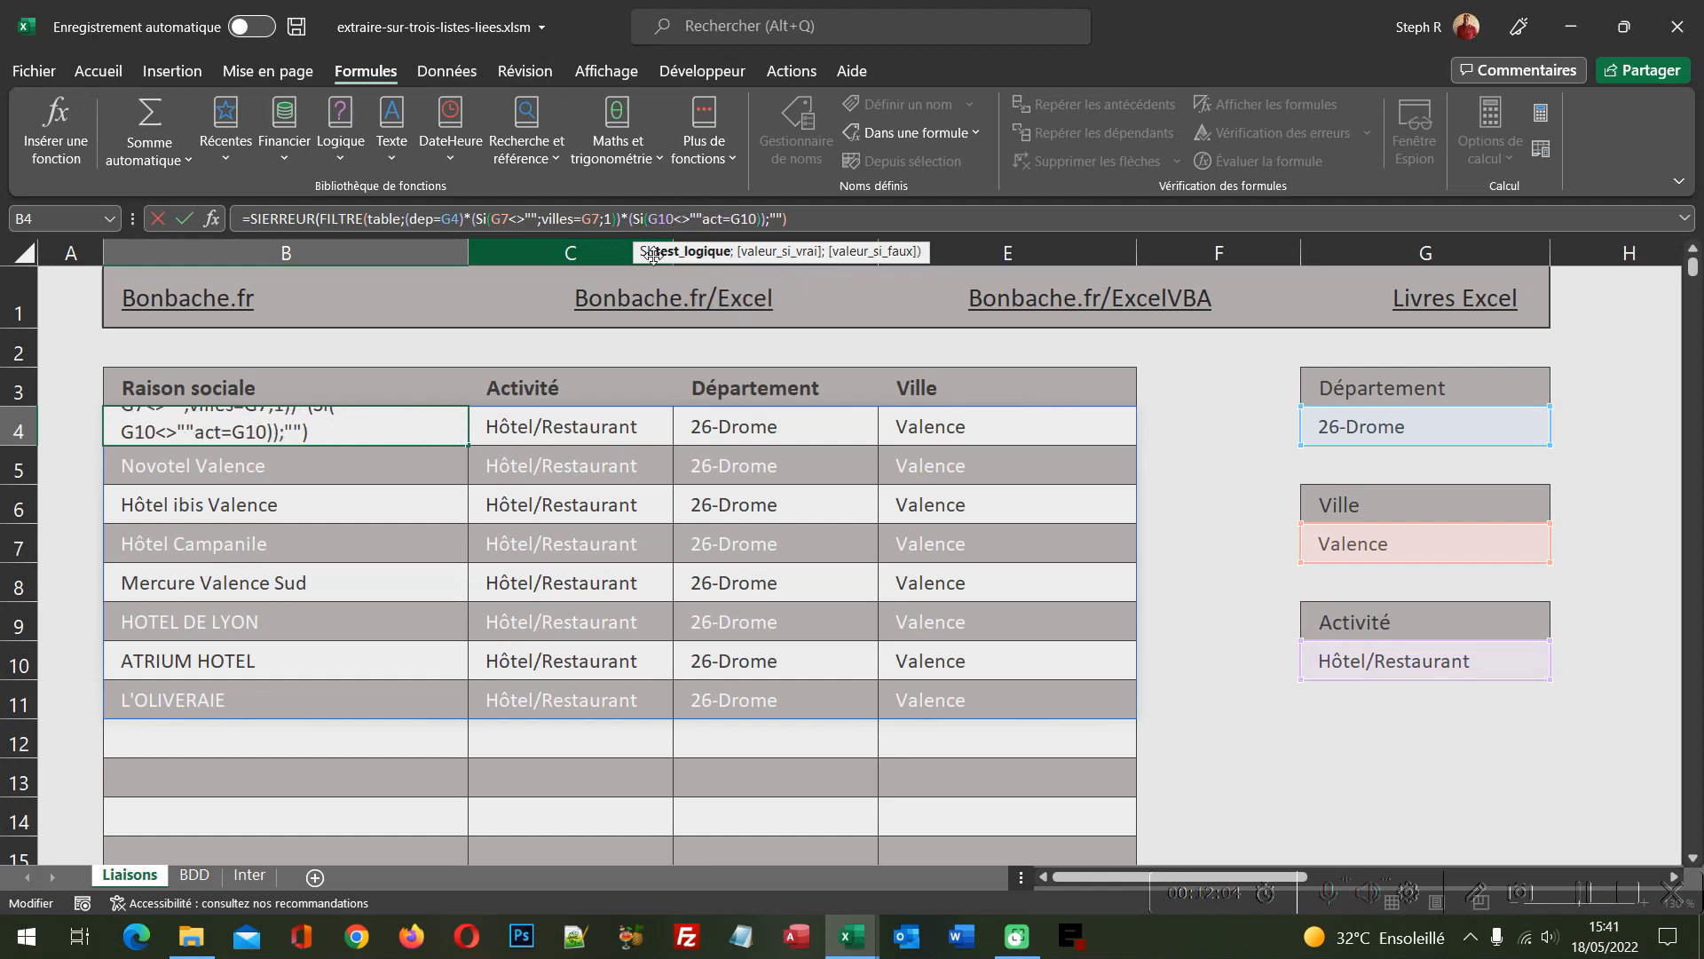
pyautogui.write(';act=G10')
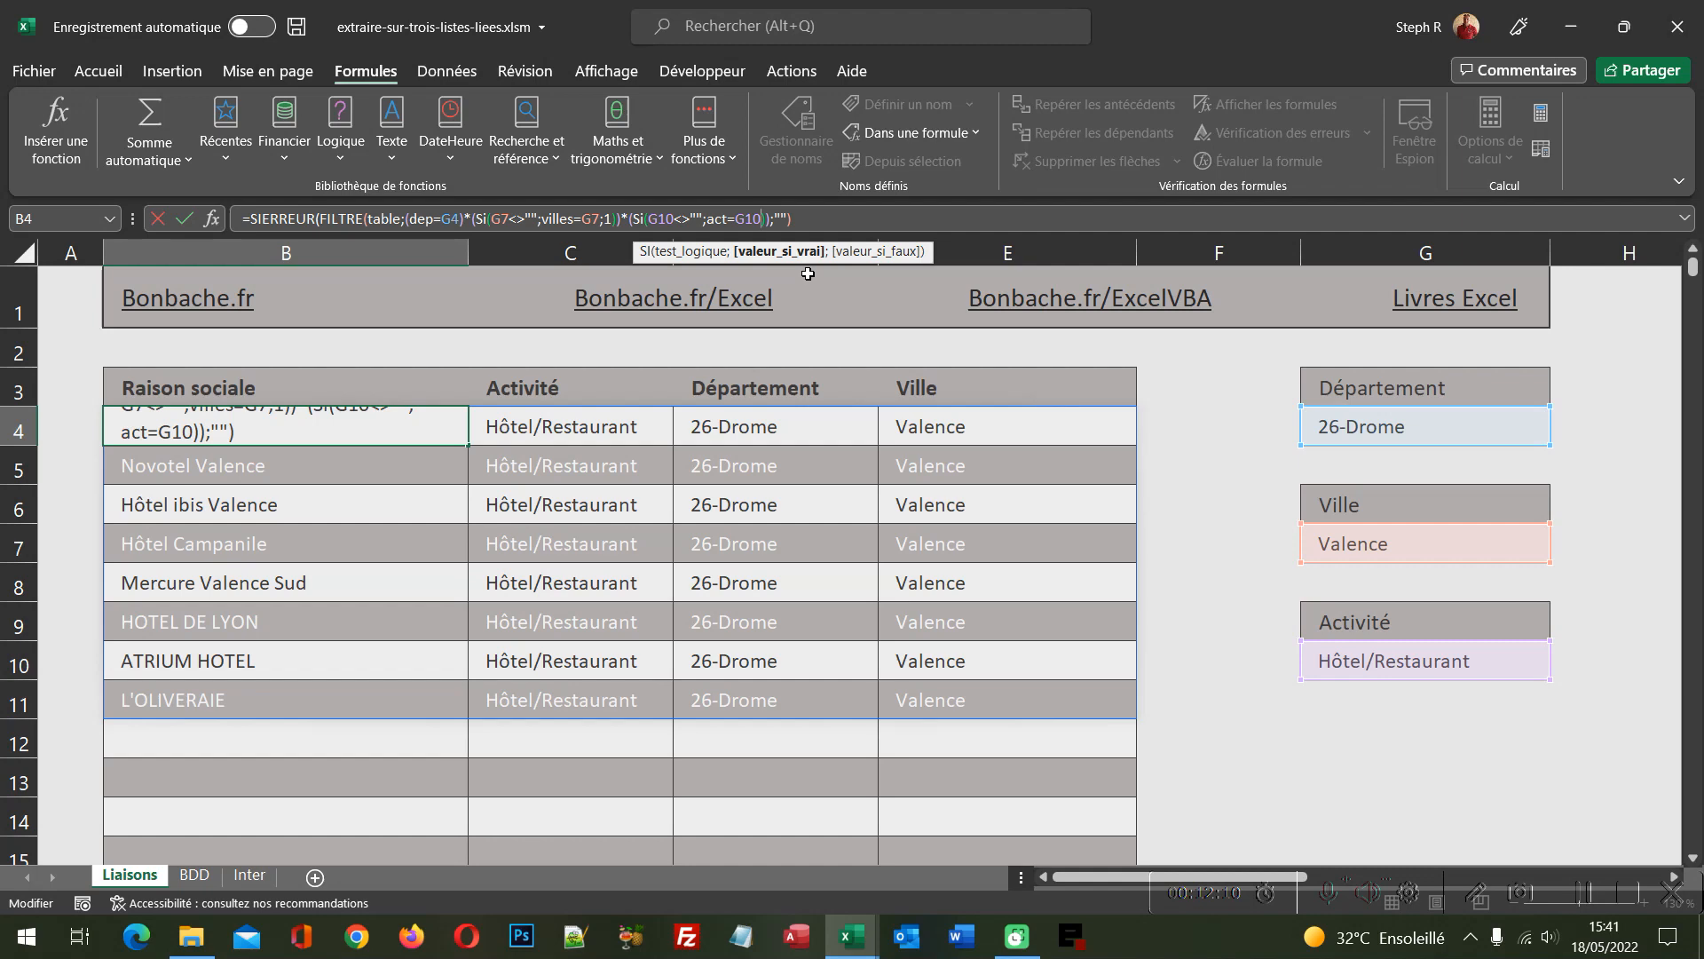
pyautogui.write(';')
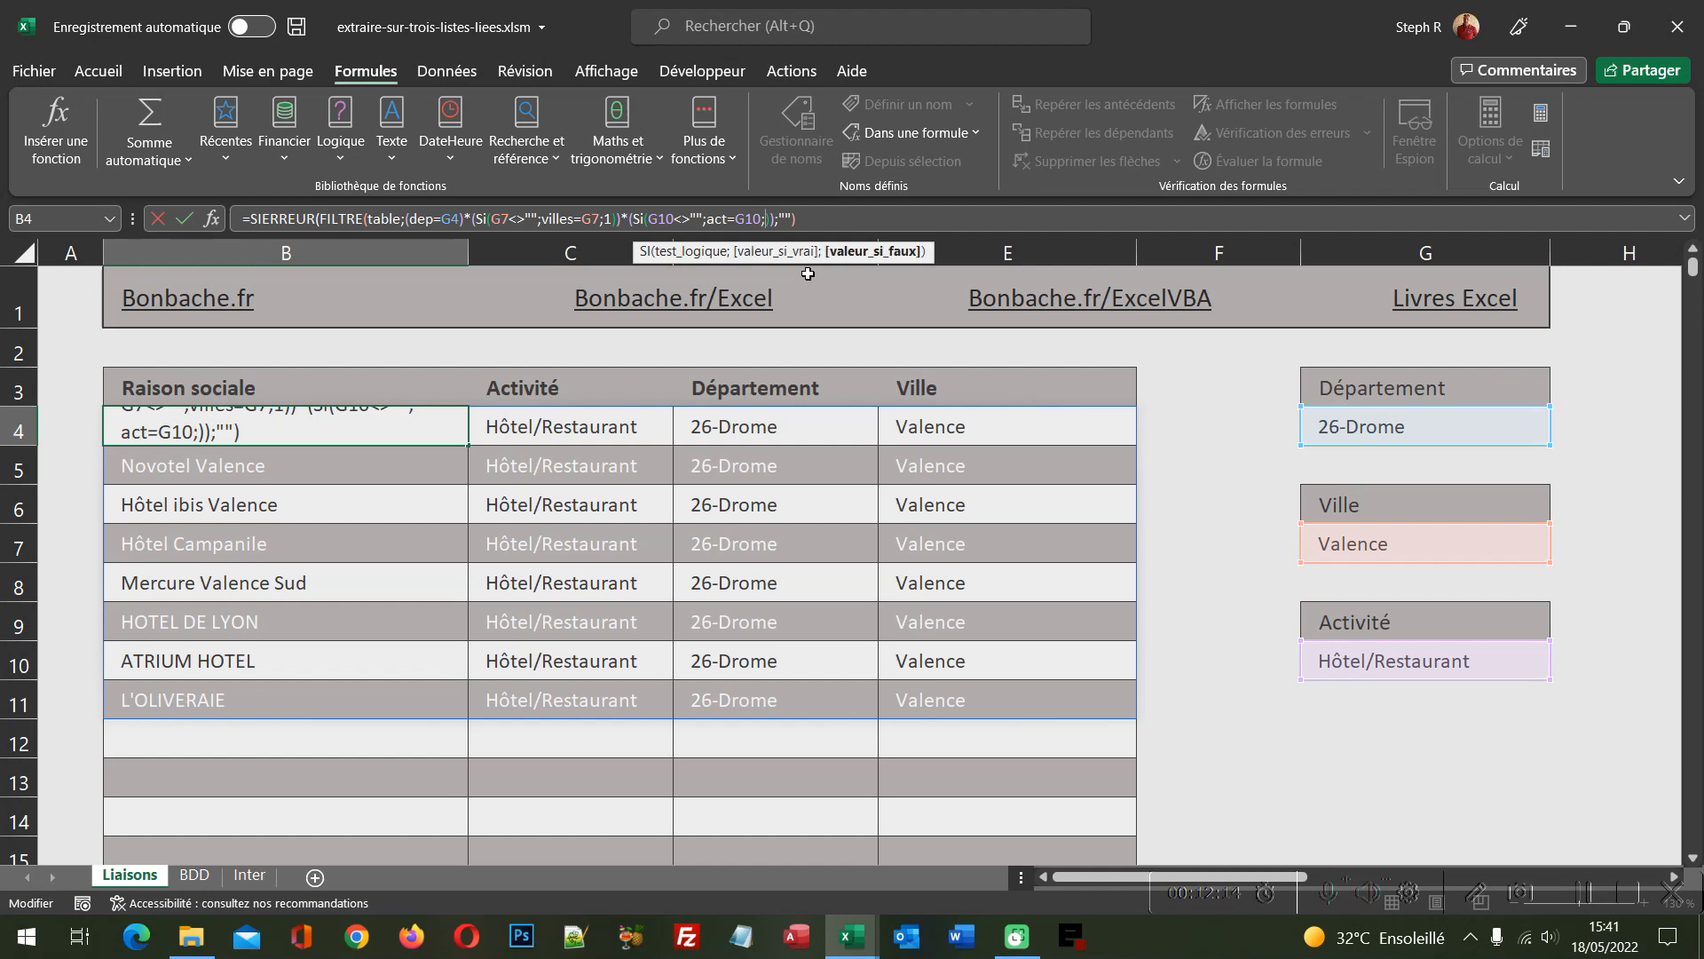
pyautogui.write('1)')
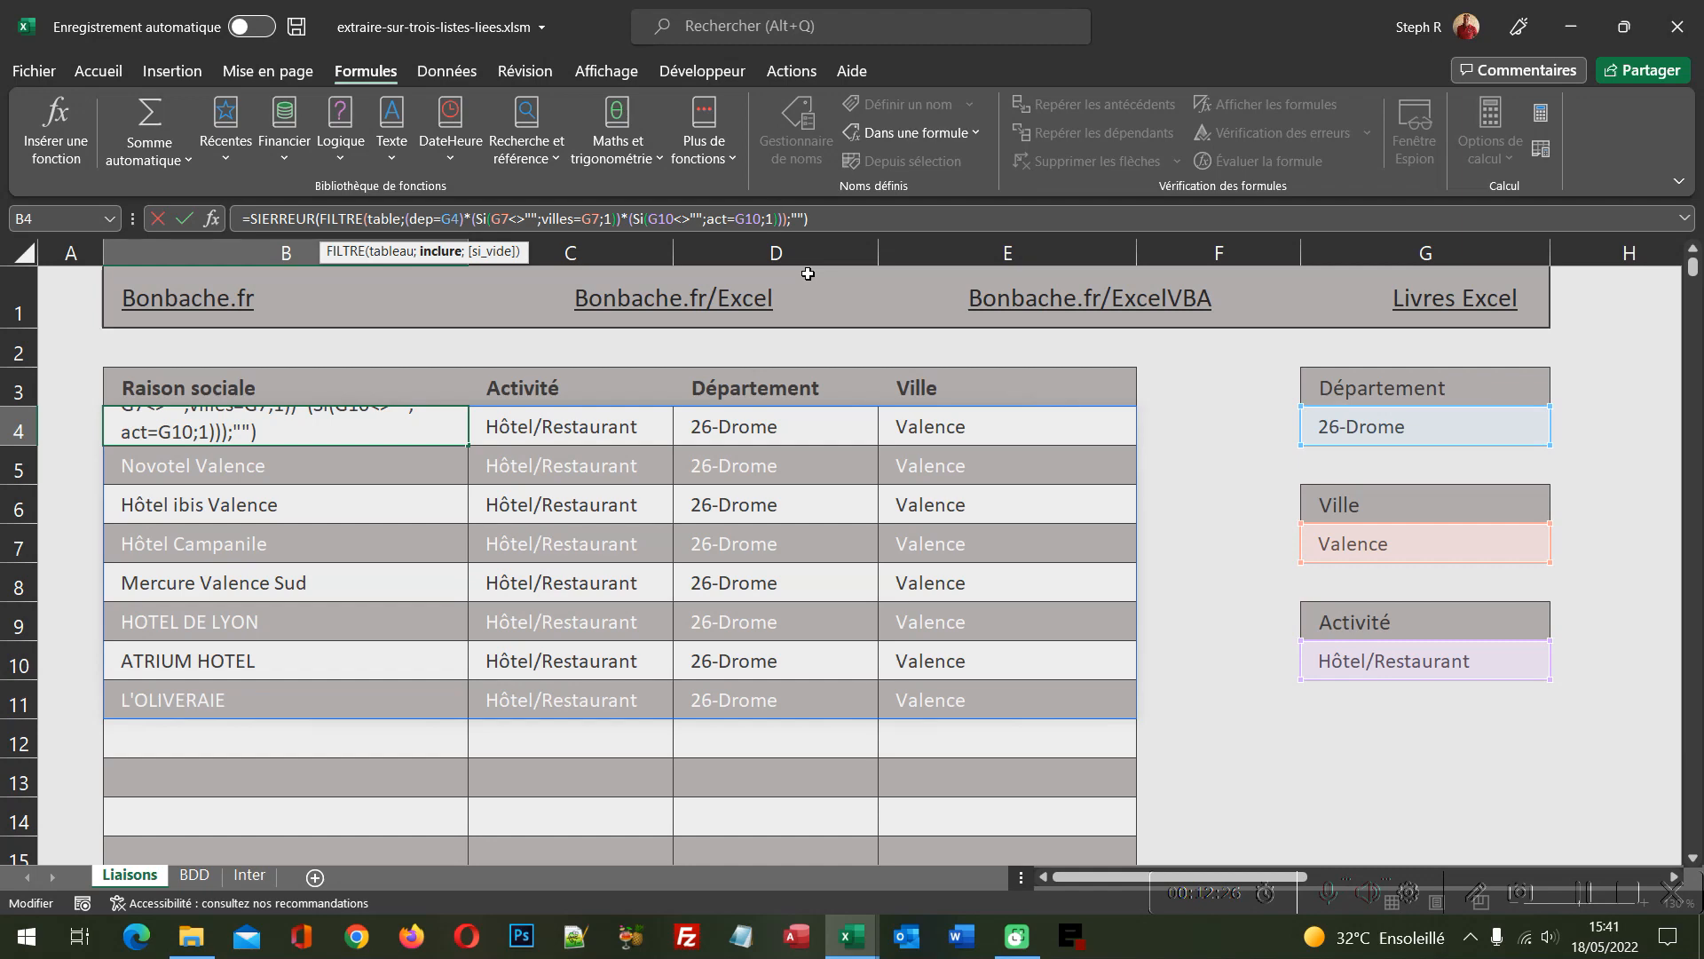
pyautogui.press('Return')
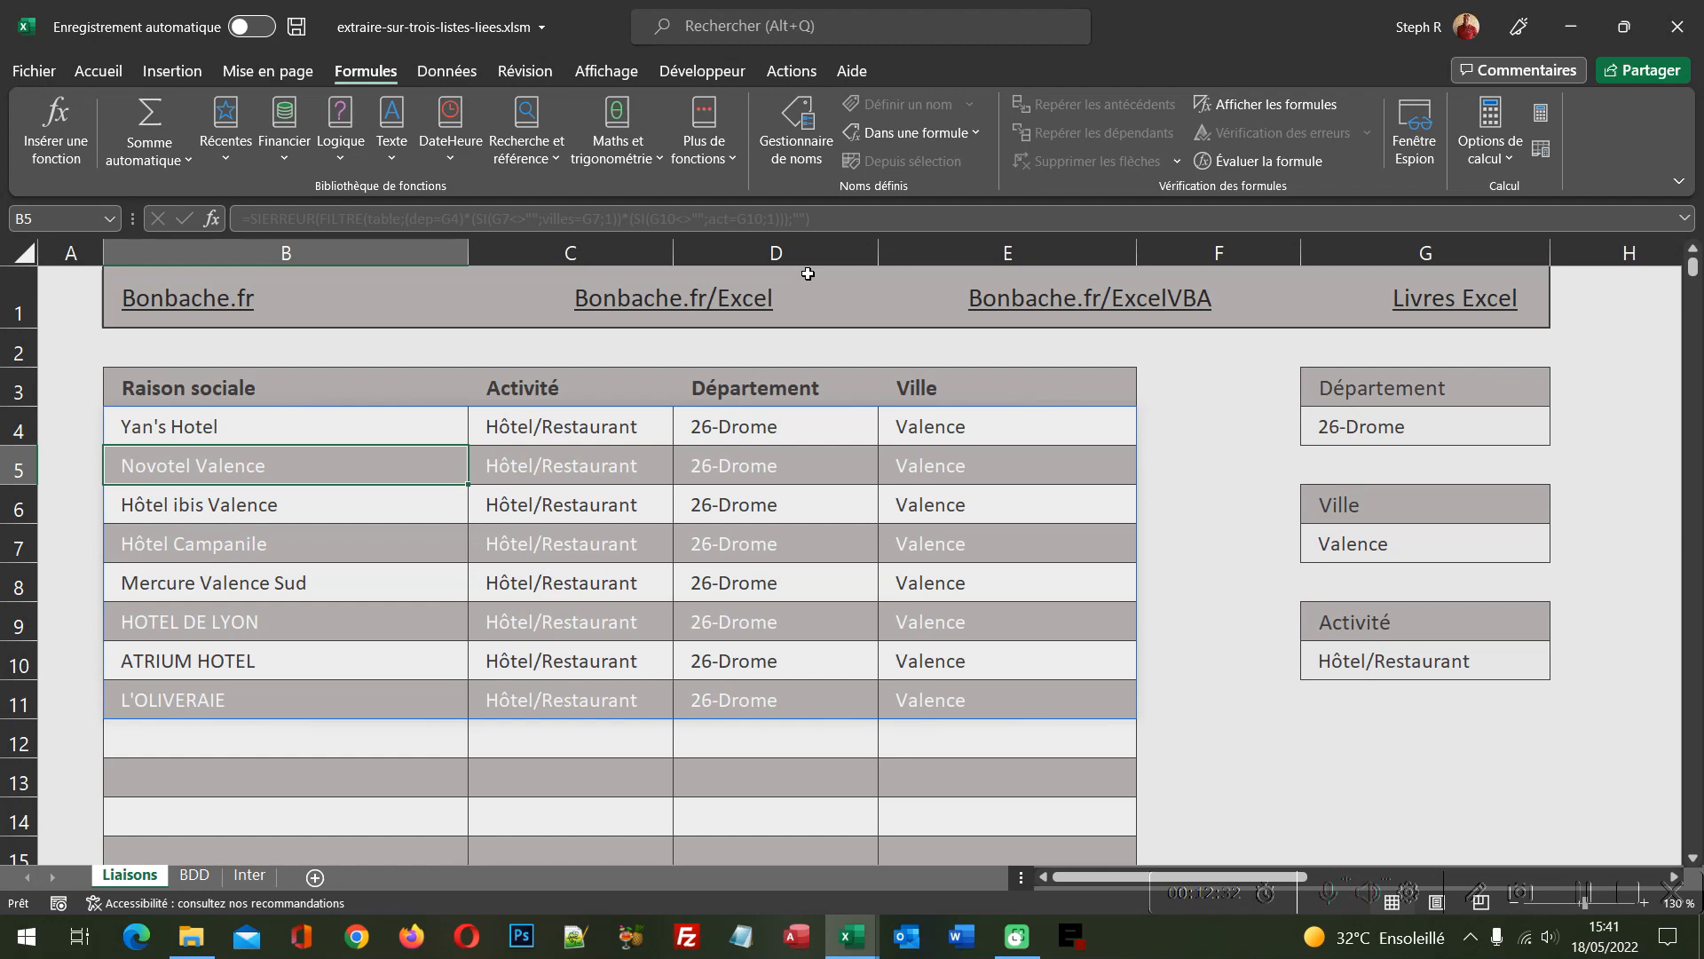
# - Choose 83-Var as the Département in G4 and check the extracted rows down the results table
pyautogui.click(1514, 433)
pyautogui.click(1560, 435)
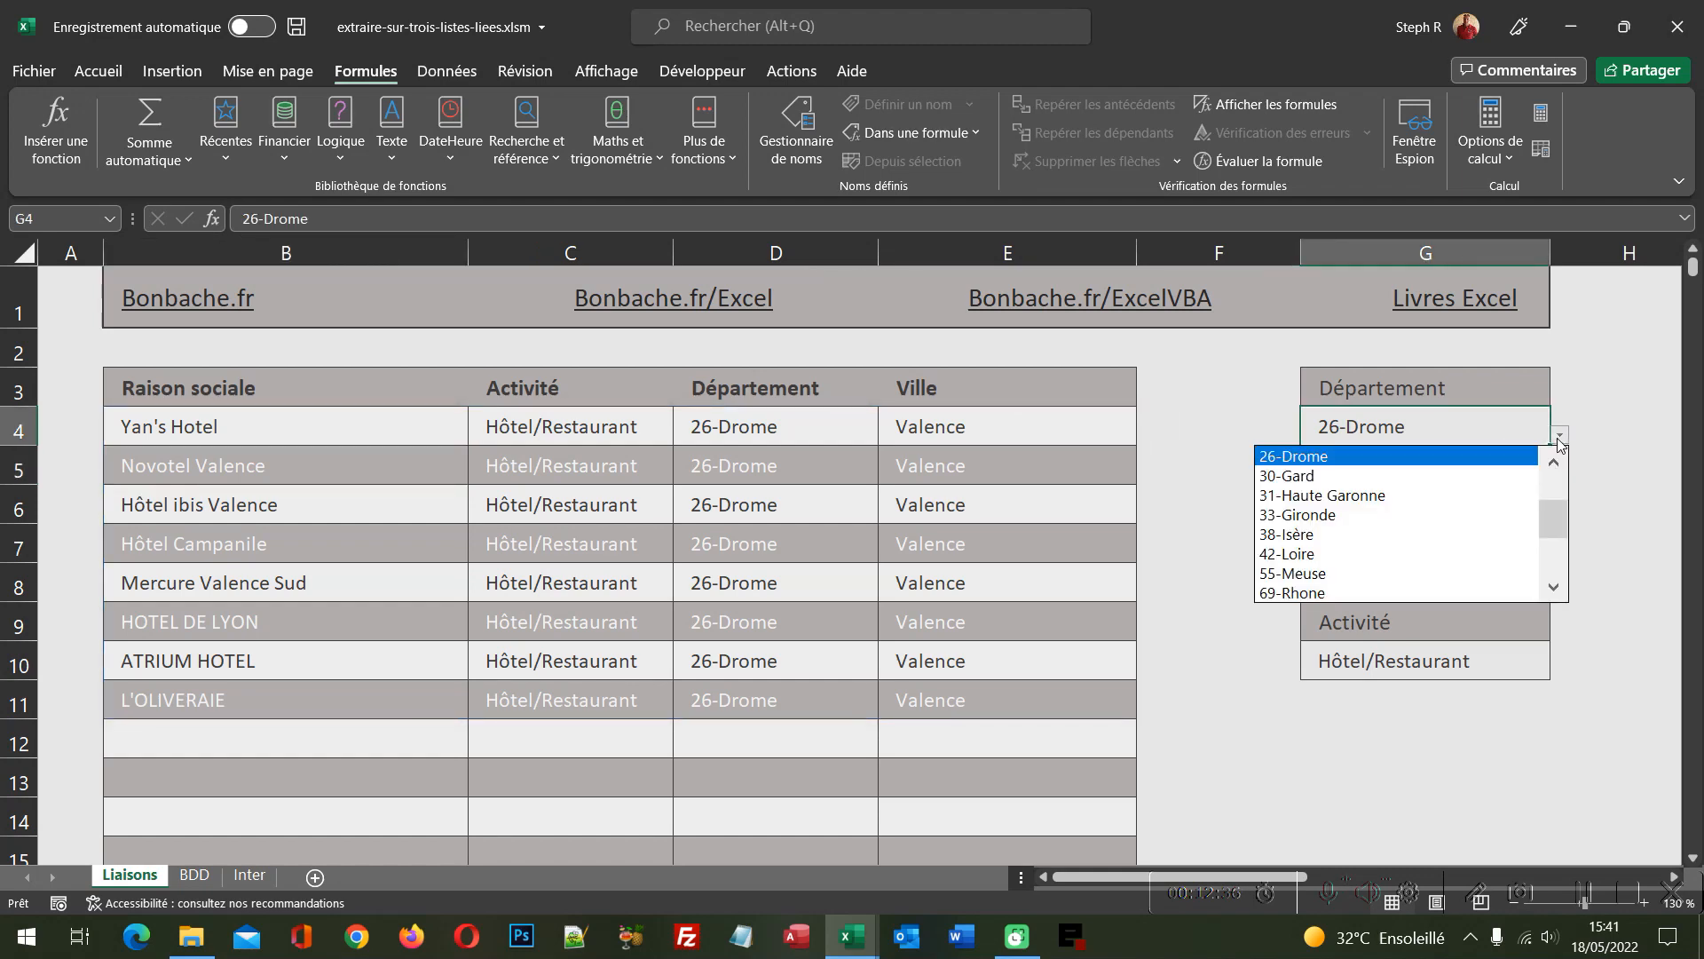
pyautogui.click(1554, 548)
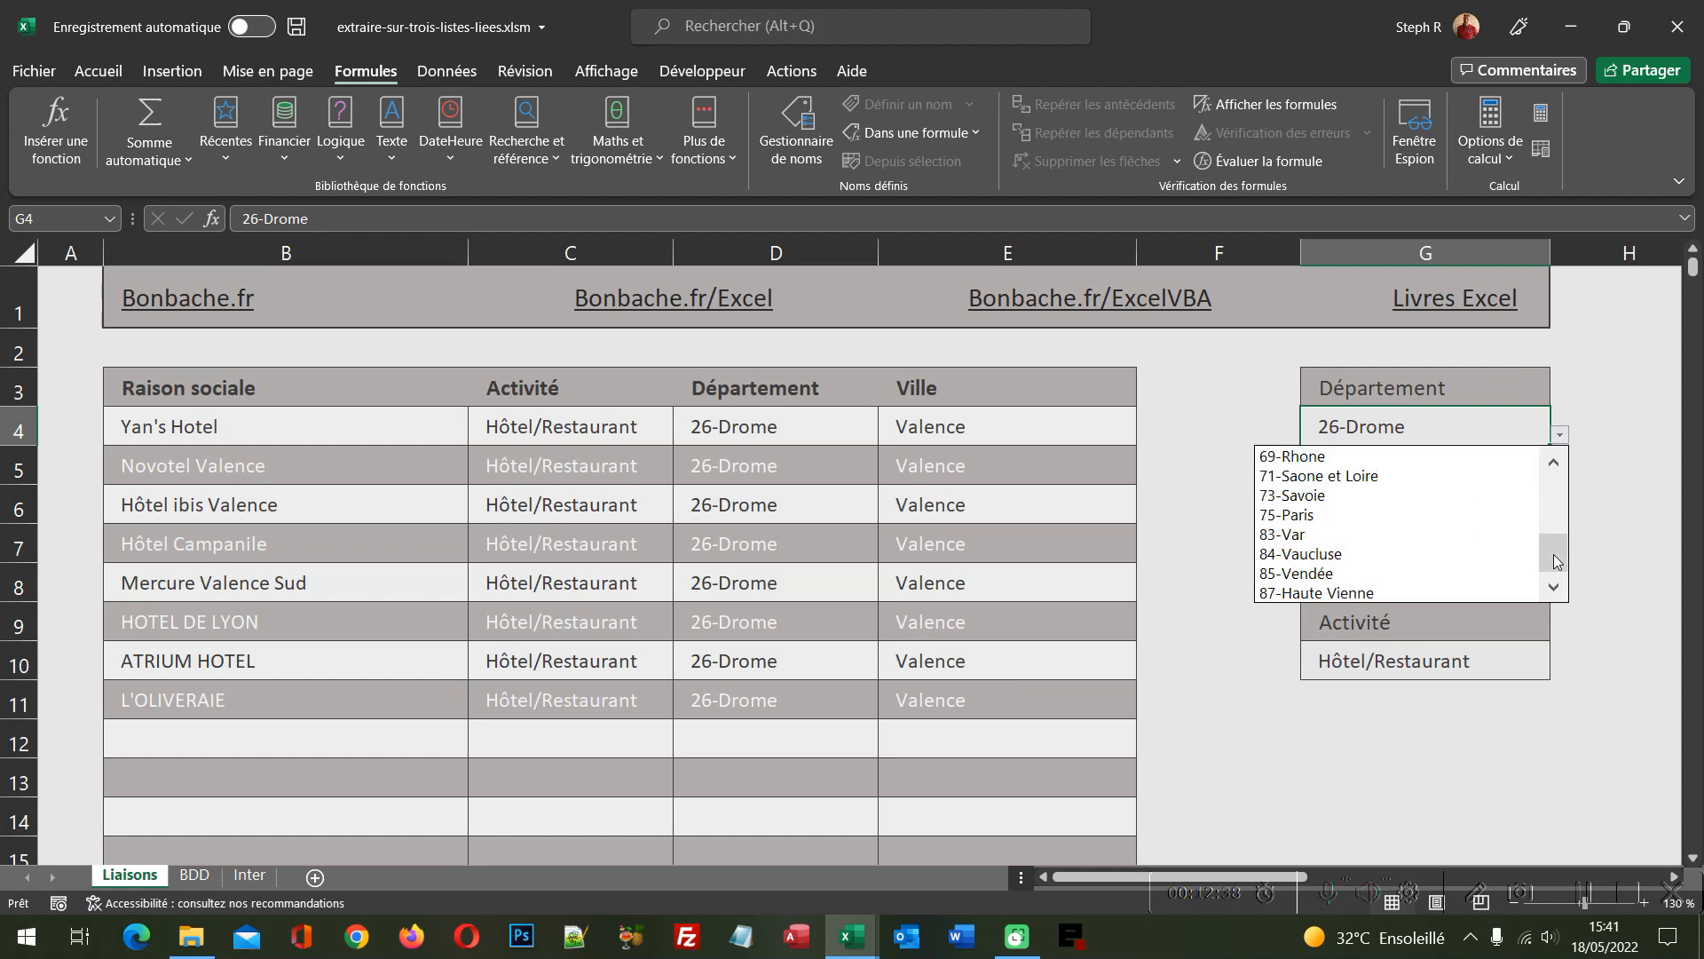
pyautogui.click(1329, 535)
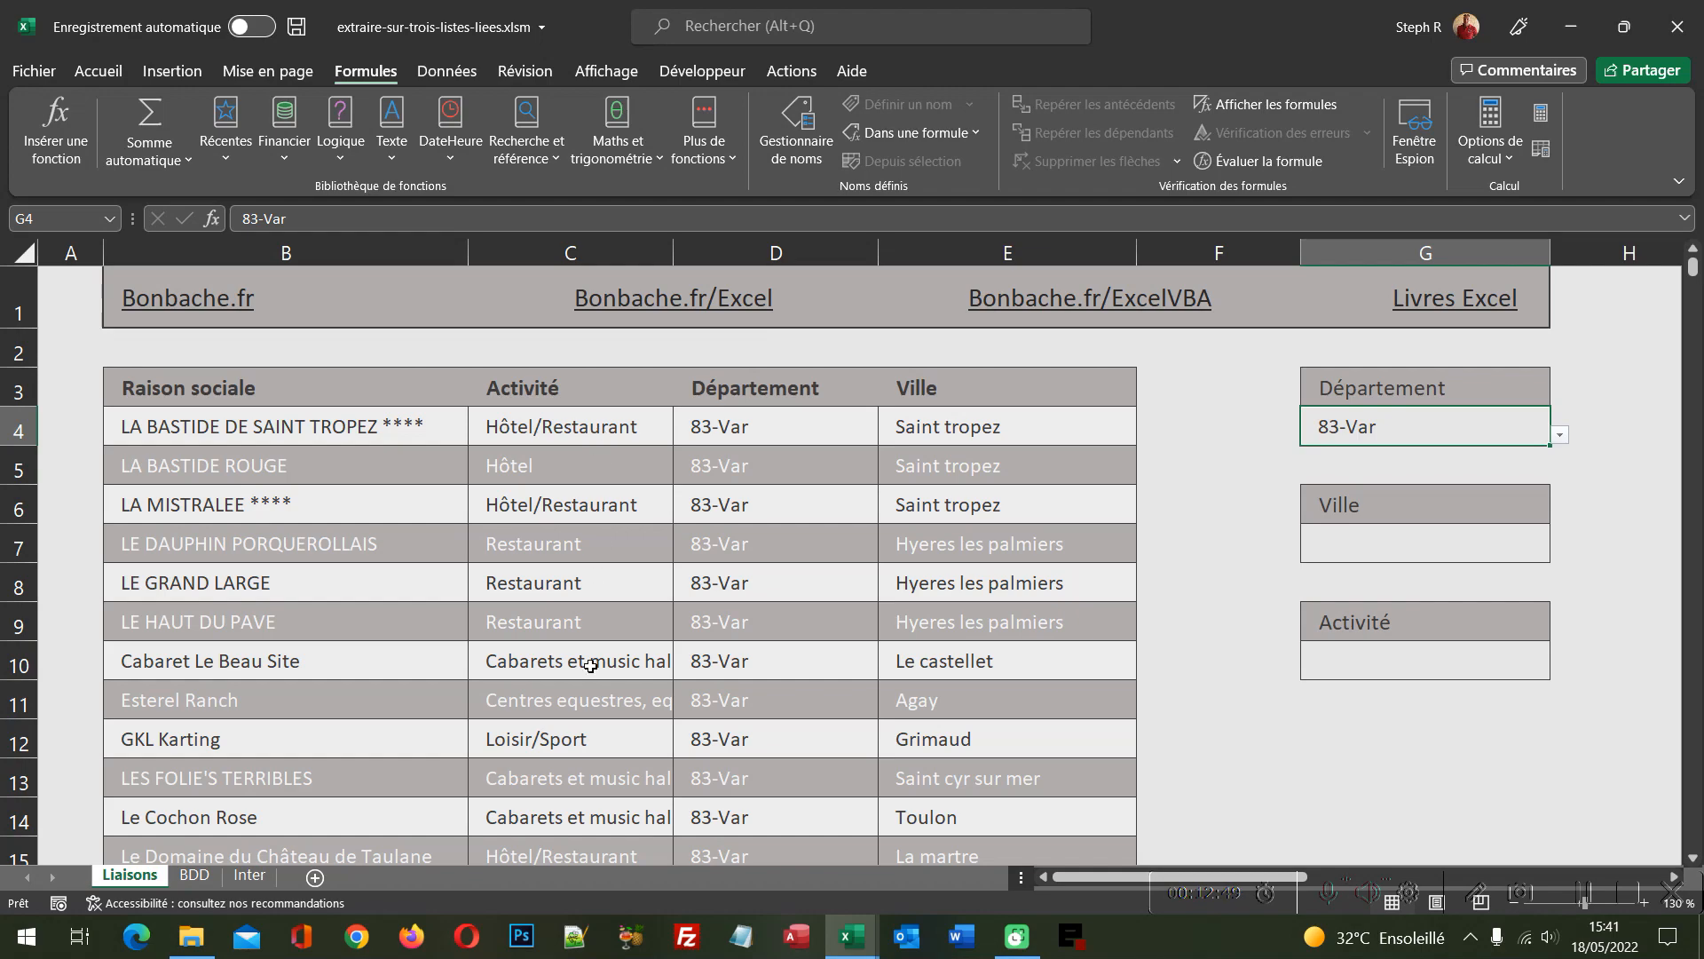
pyautogui.scroll(-7, 753, 655)
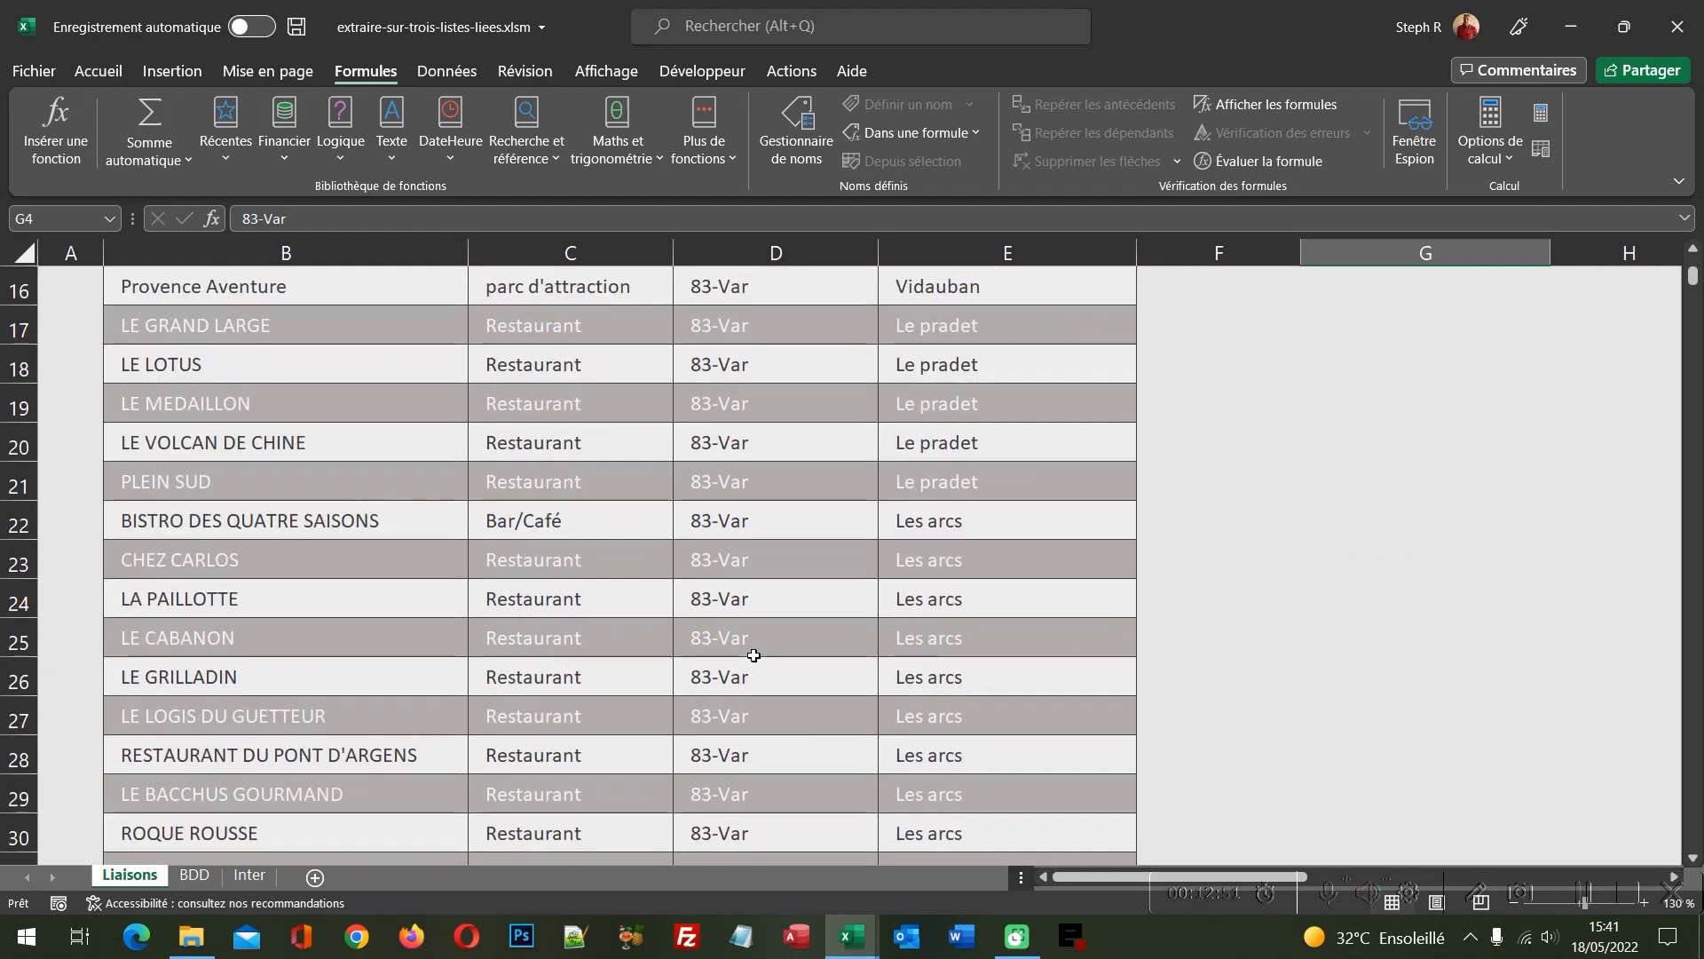
pyautogui.scroll(-6, 753, 655)
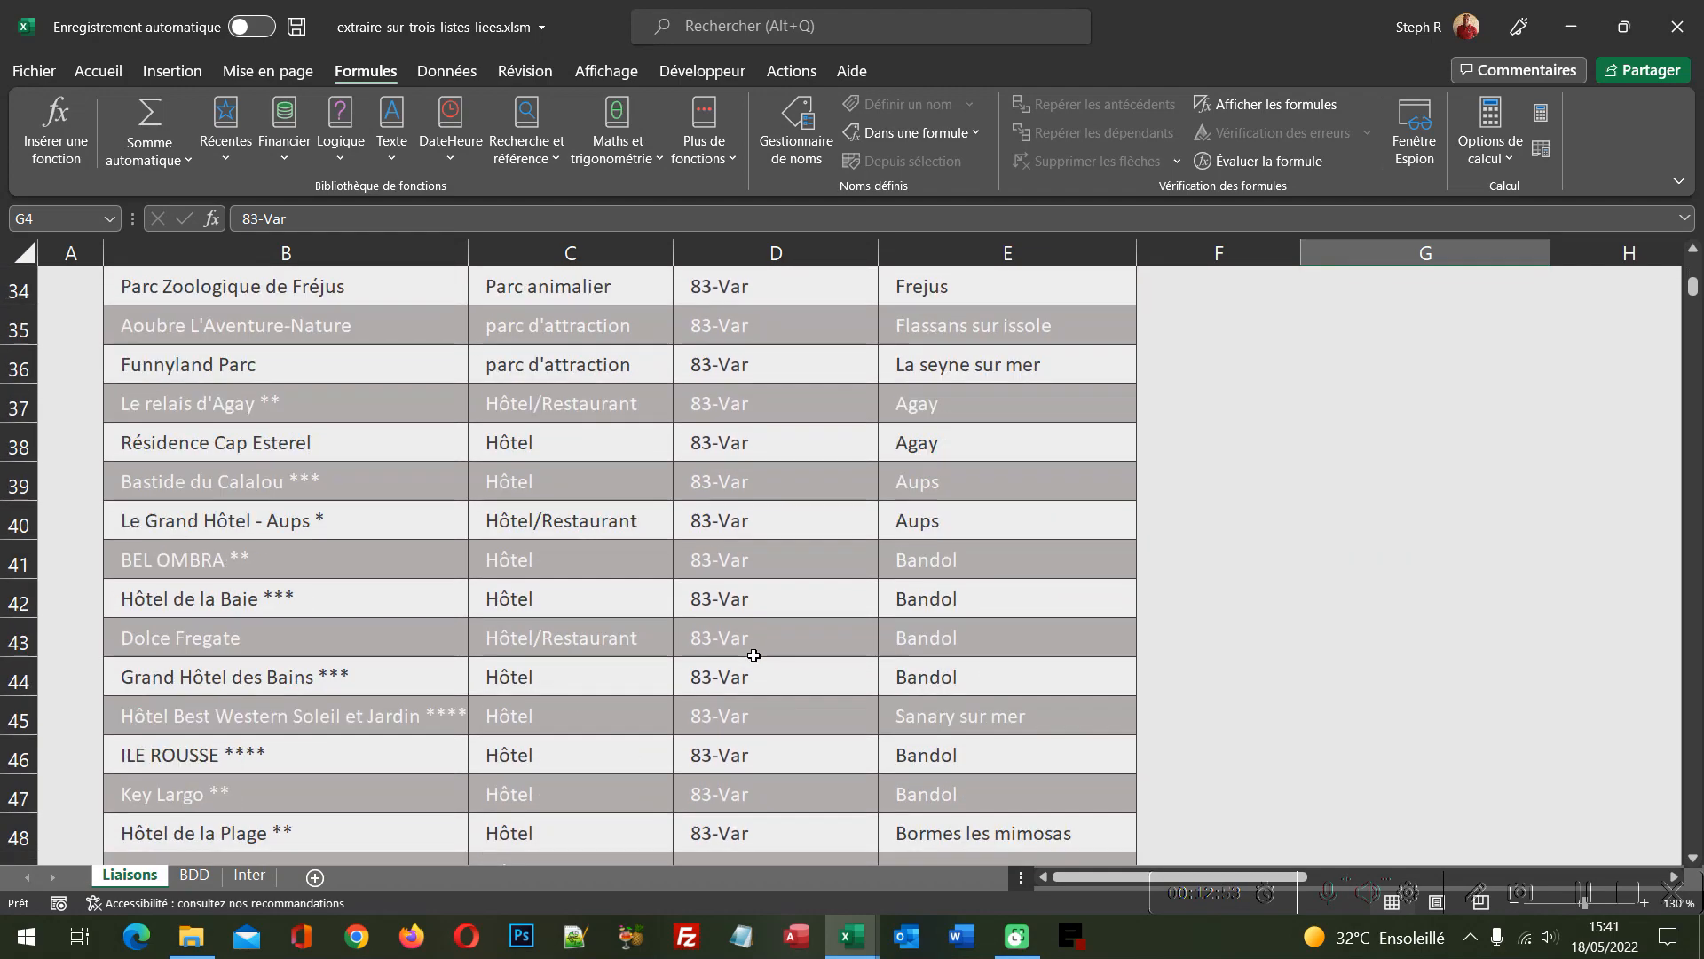
pyautogui.scroll(-8, 754, 655)
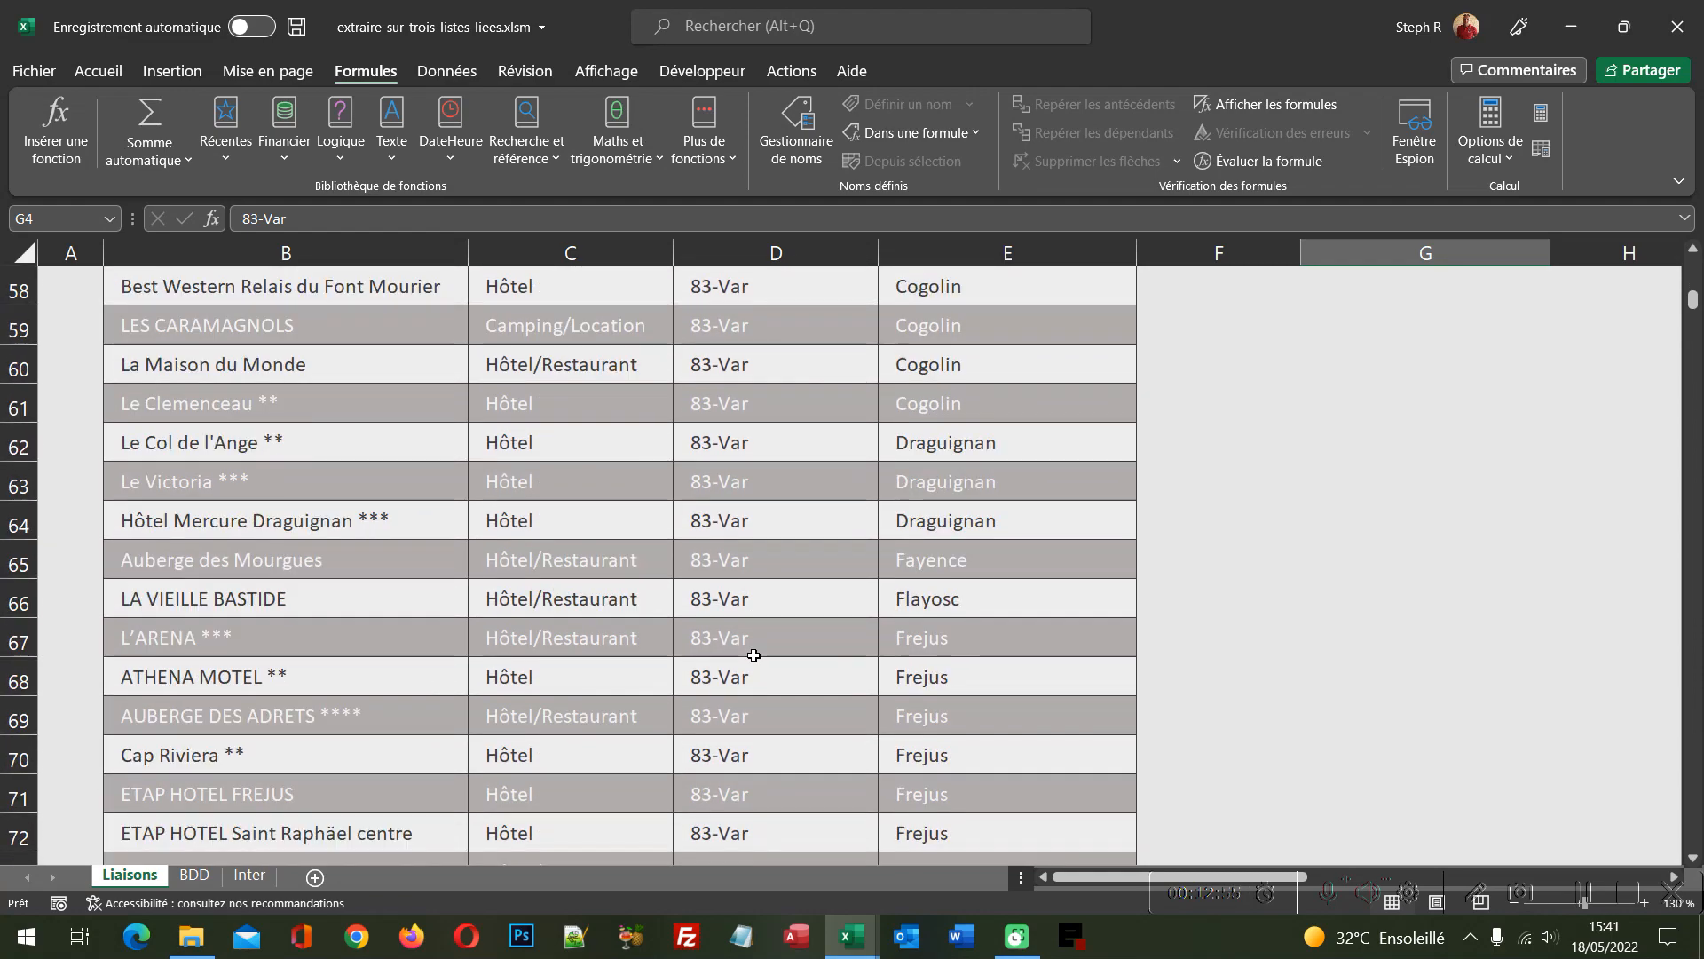
pyautogui.scroll(-6, 754, 655)
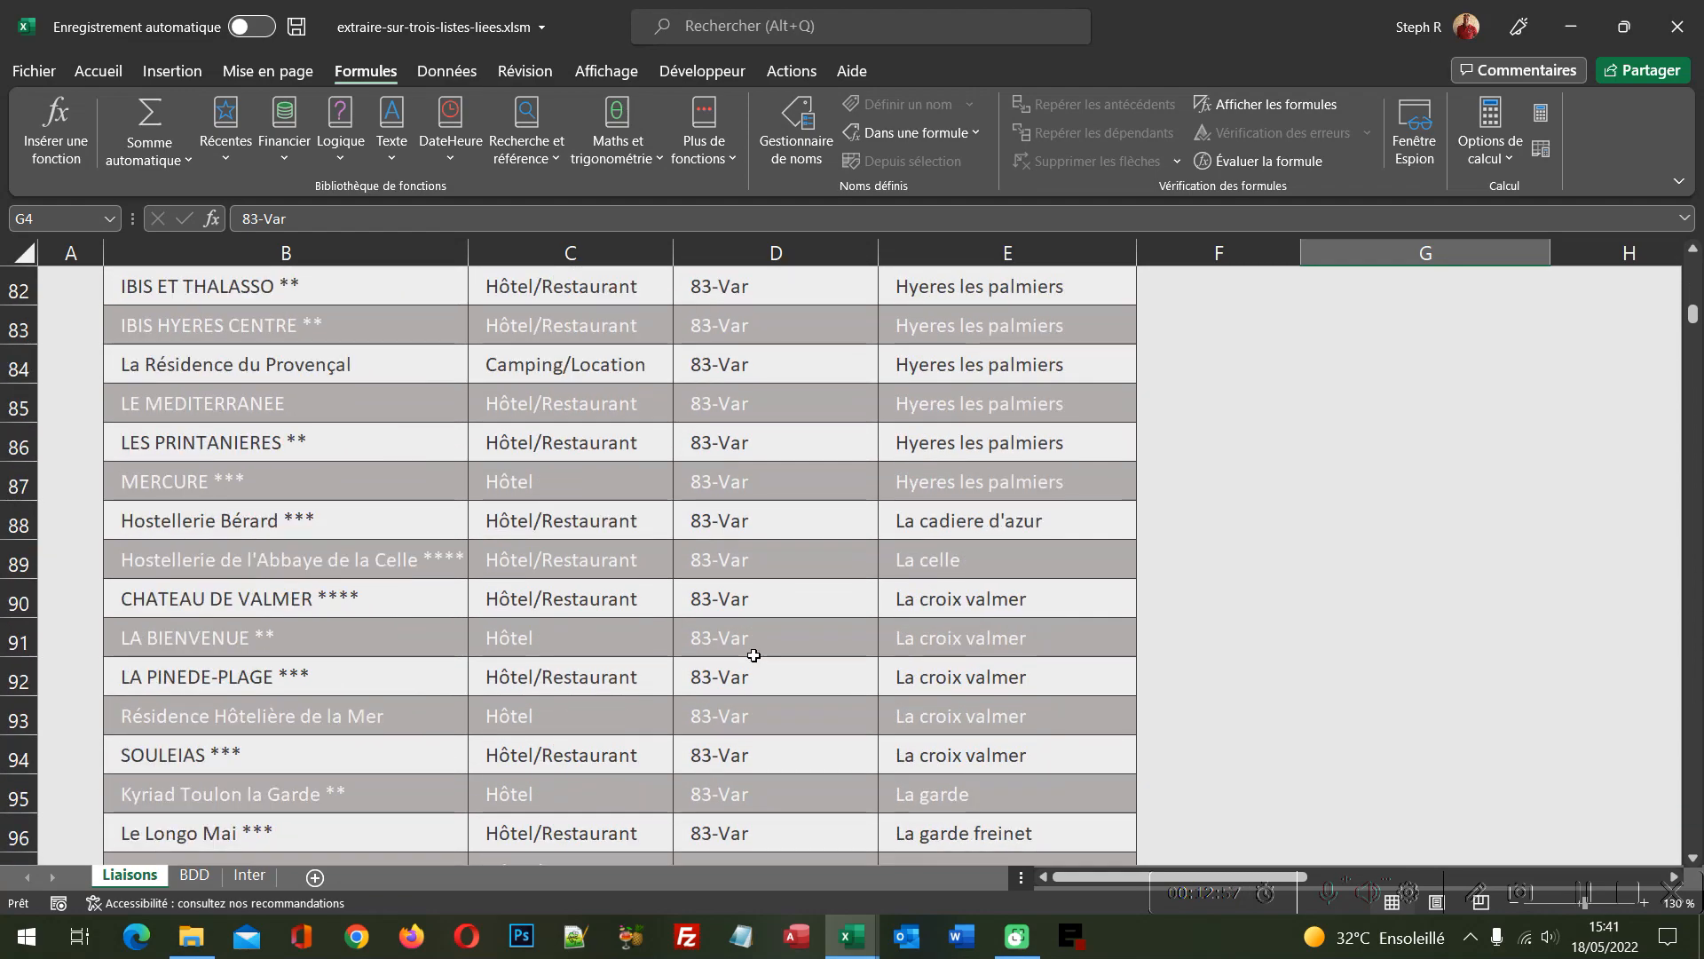
pyautogui.scroll(-8, 754, 655)
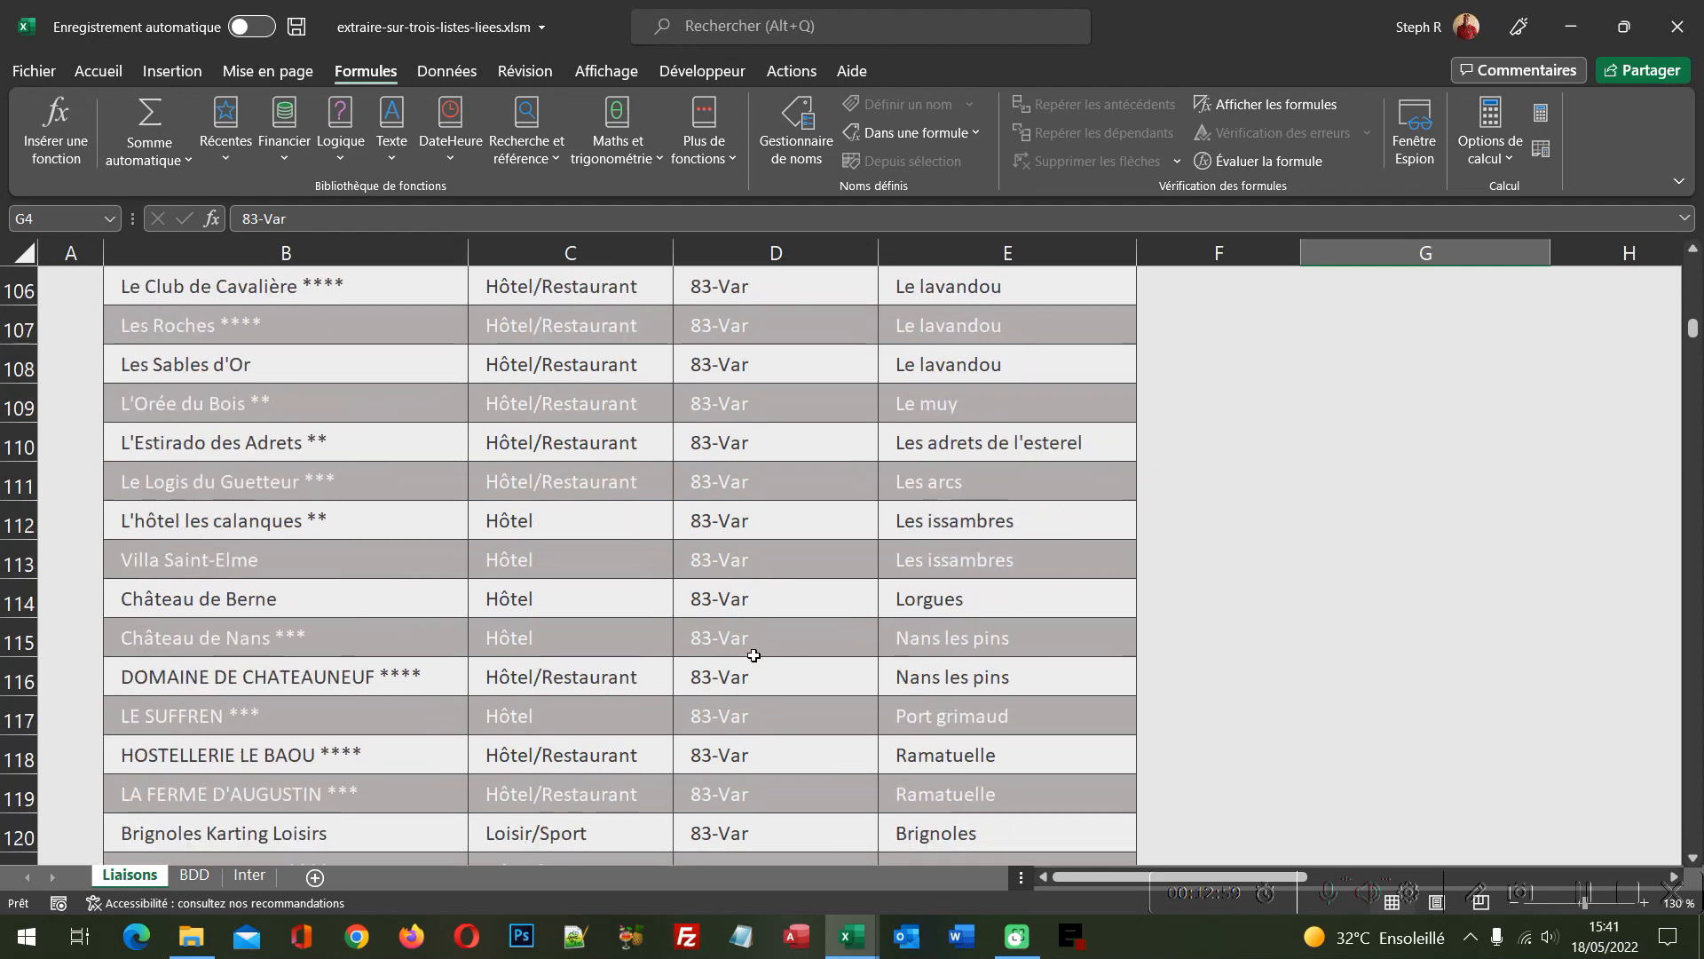
pyautogui.moveTo(1692, 329); pyautogui.dragTo(1695, 262)
# - Choose Toulon as the Ville in G7 and check the extracted rows to the end of the list
pyautogui.click(1410, 545)
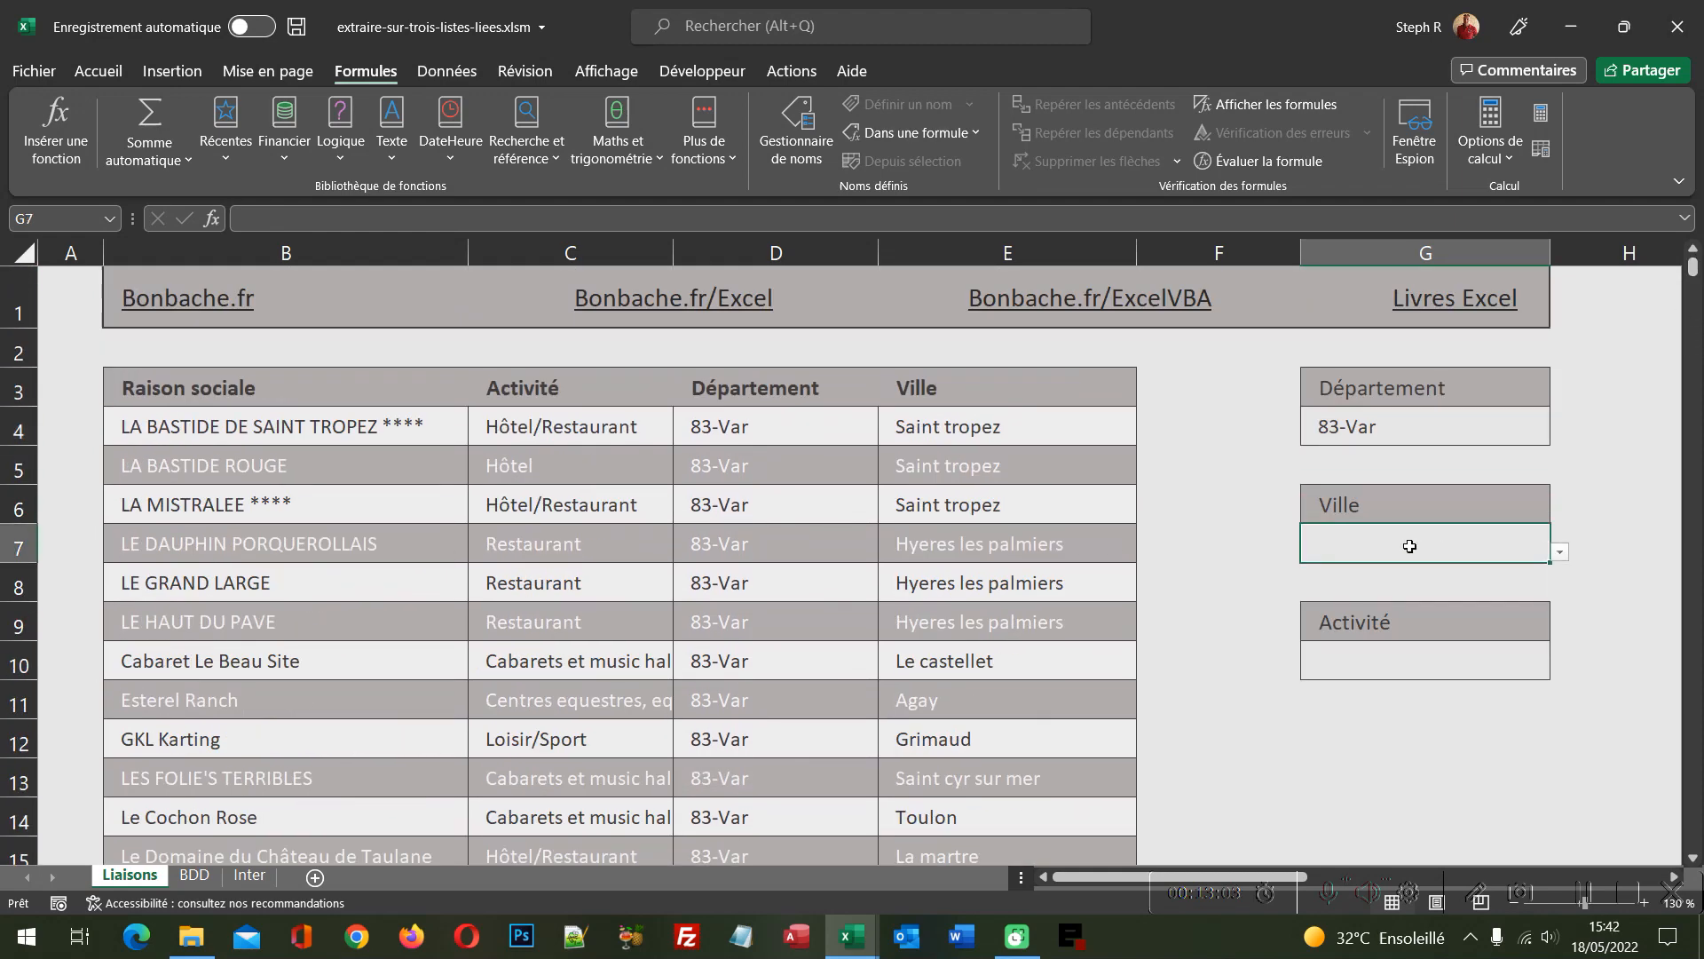
pyautogui.click(1560, 553)
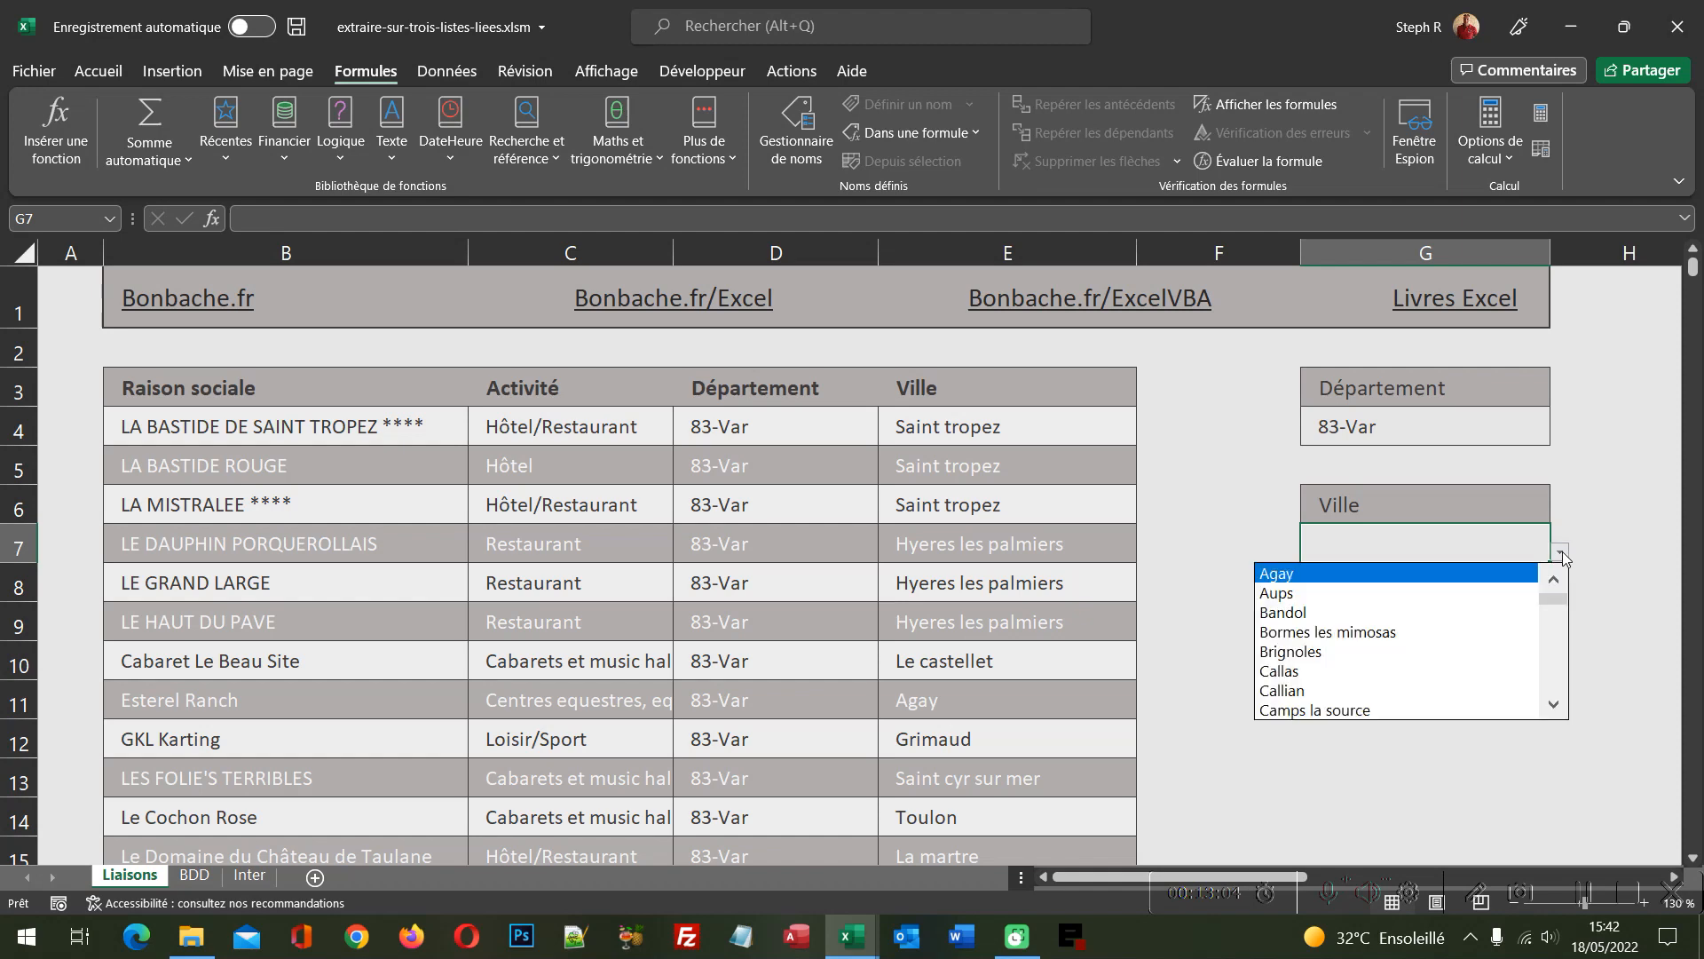
pyautogui.click(1550, 655)
pyautogui.moveTo(1557, 612); pyautogui.dragTo(1554, 685)
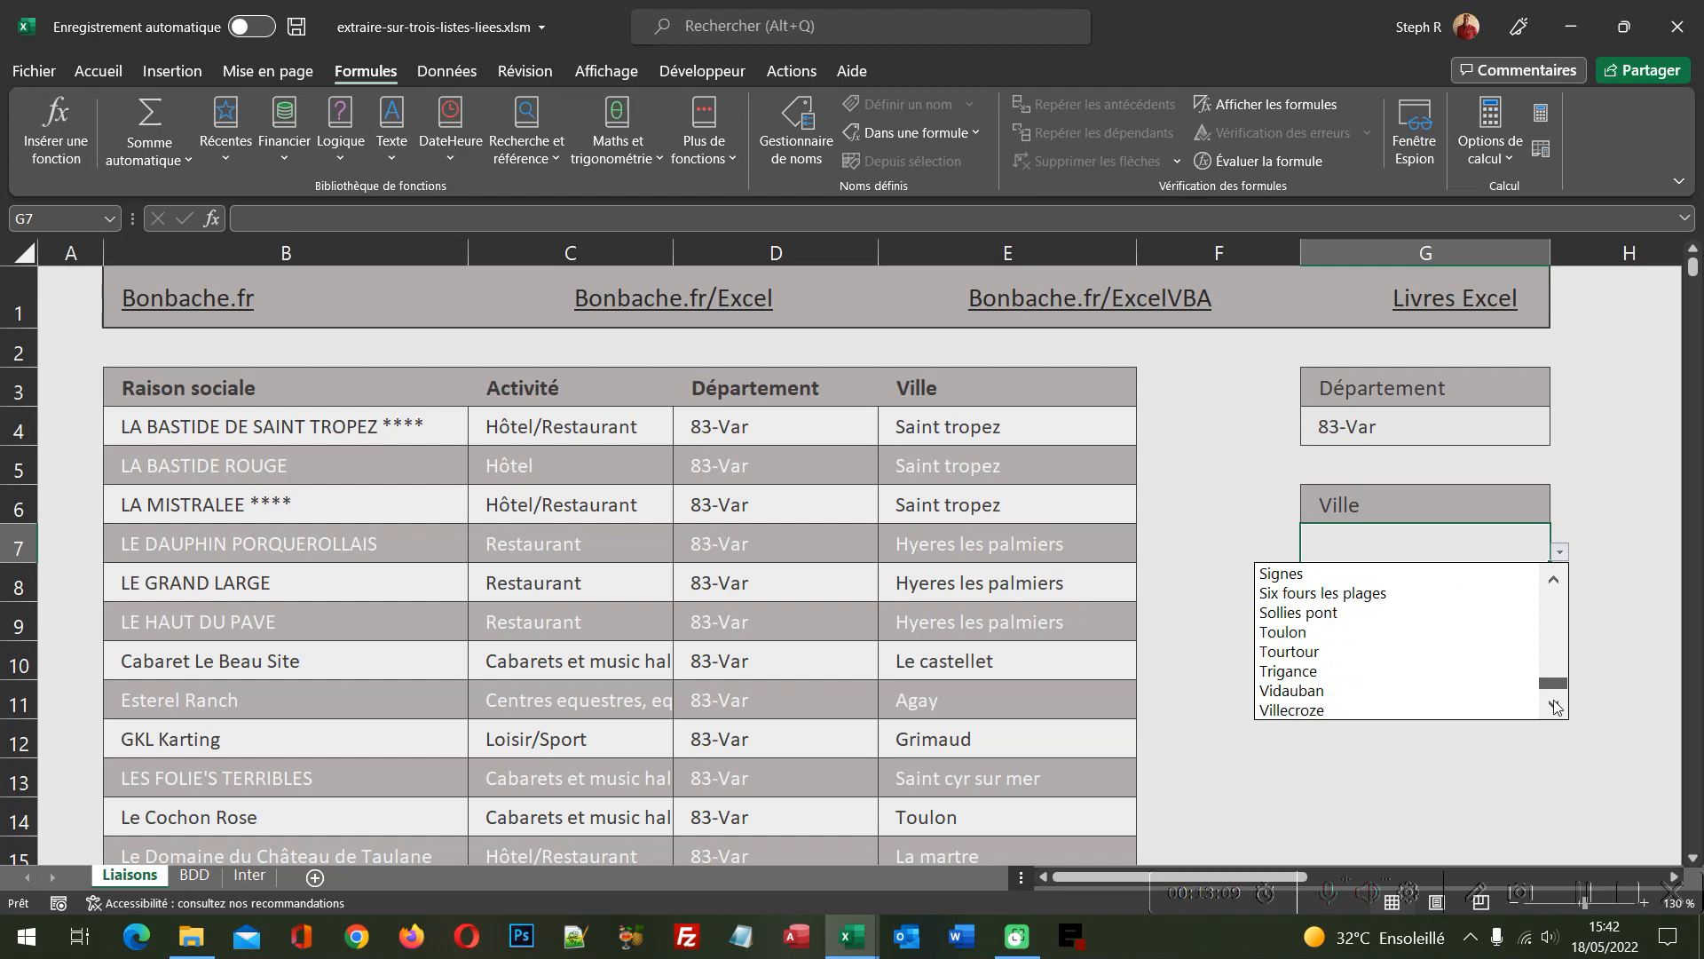
pyautogui.click(1318, 634)
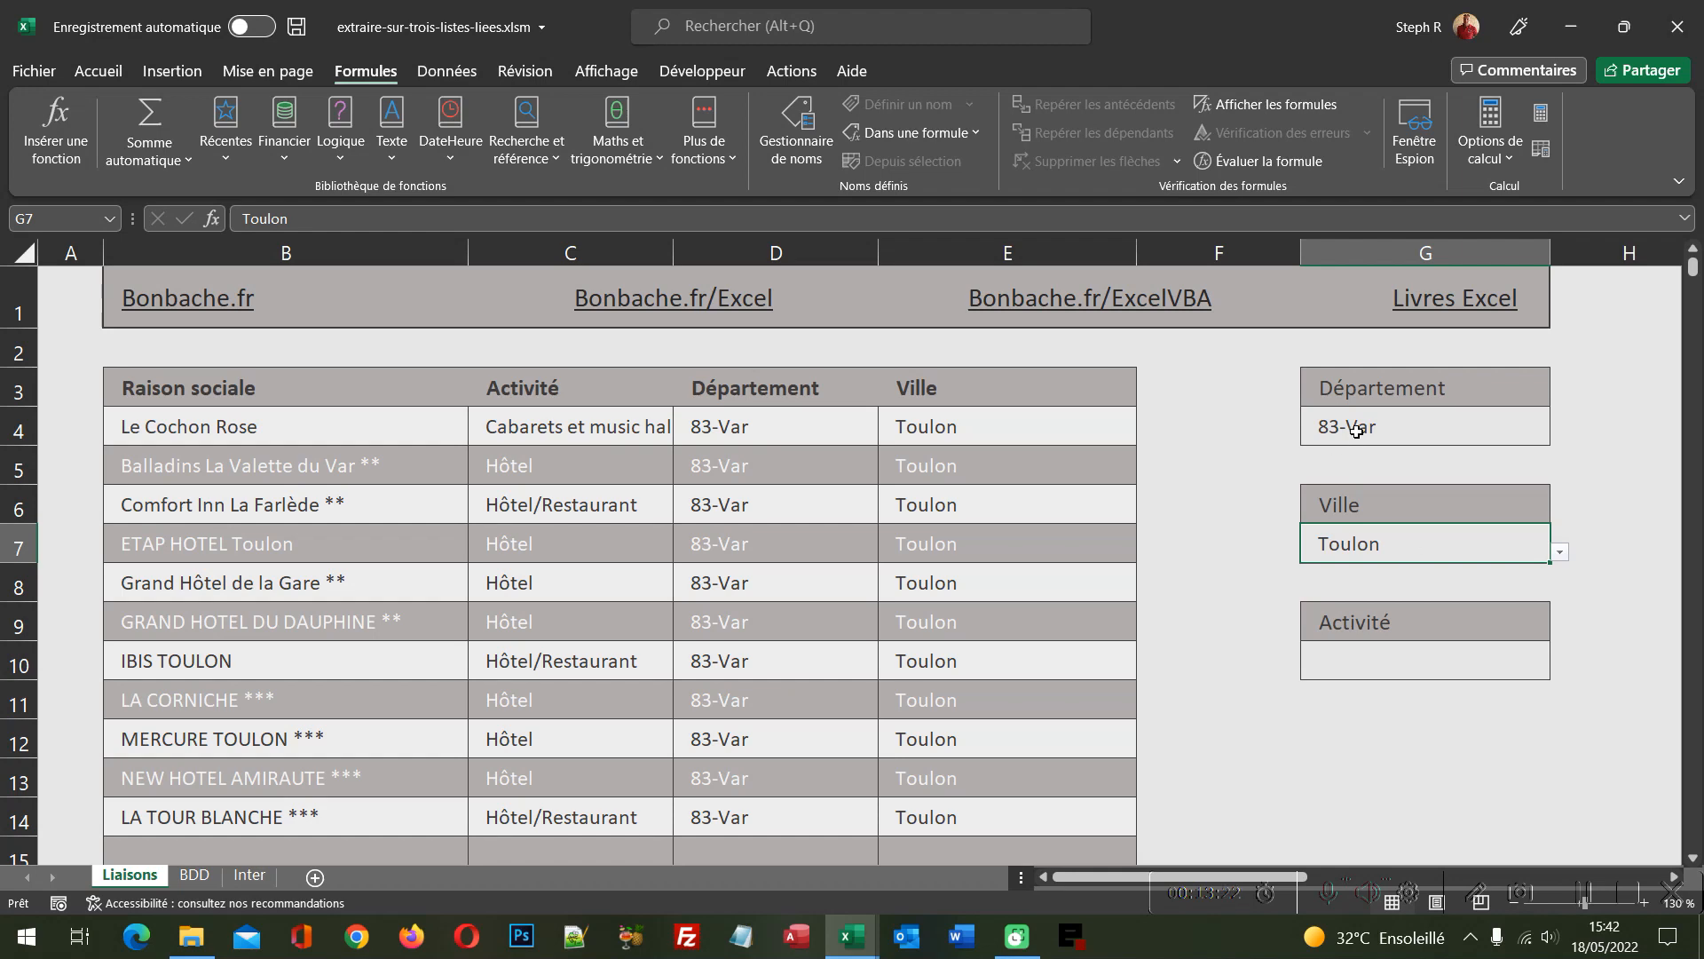
pyautogui.scroll(-1, 624, 854)
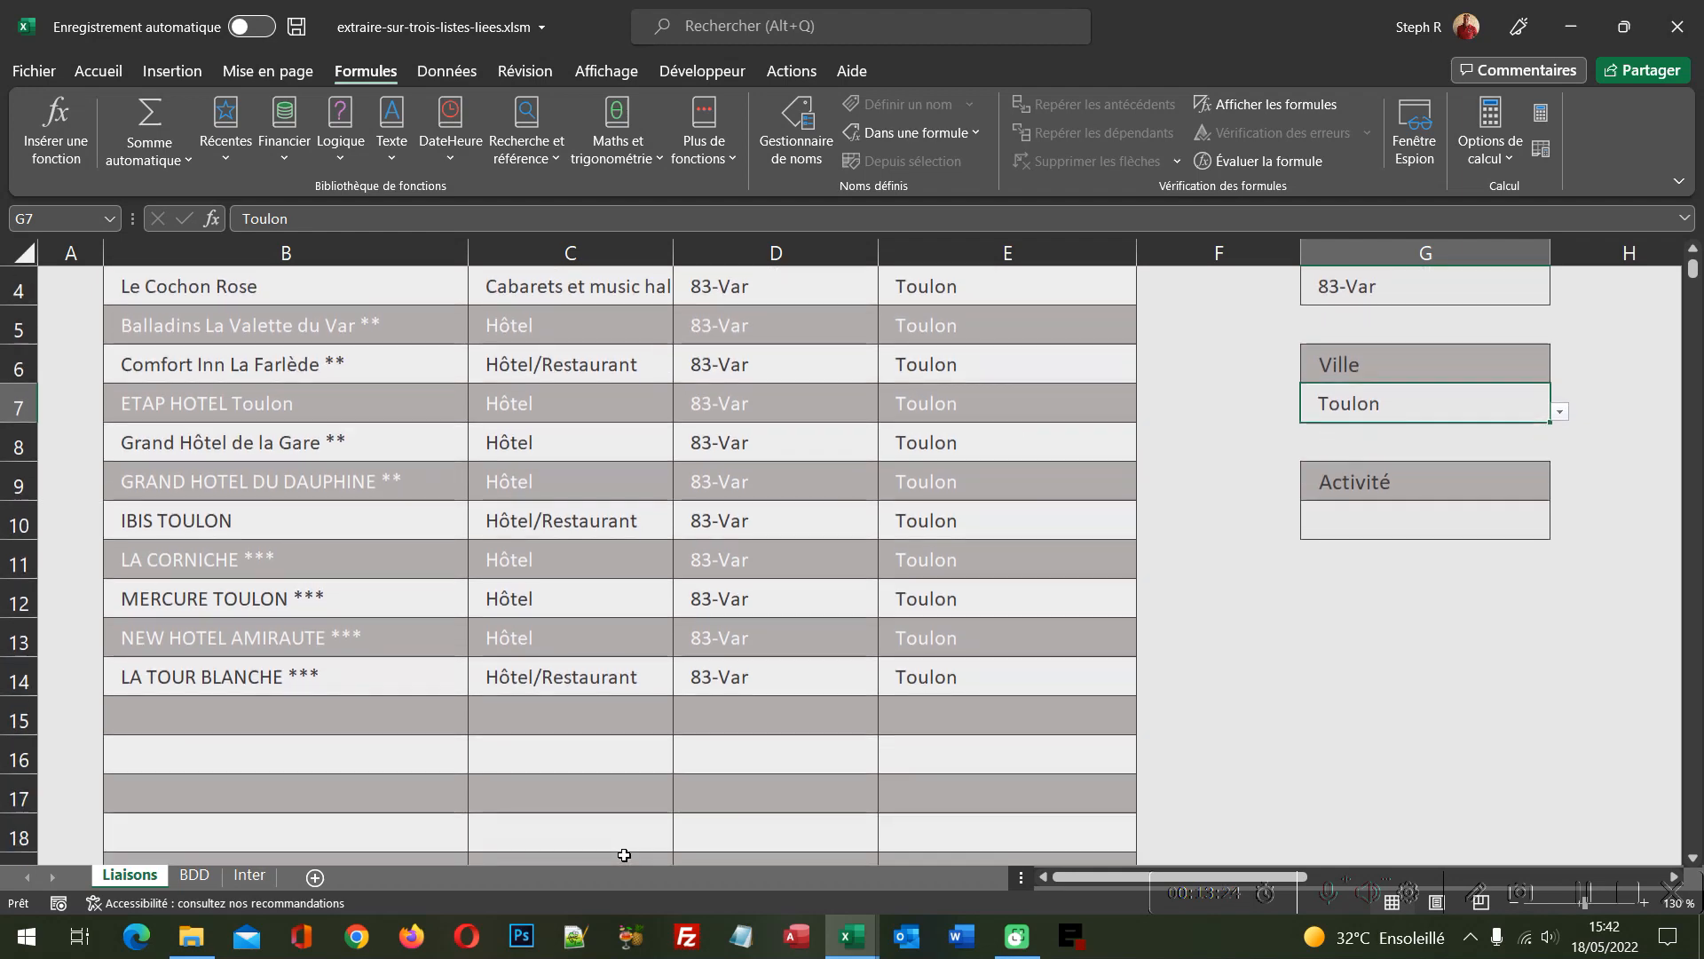
pyautogui.scroll(1, 624, 854)
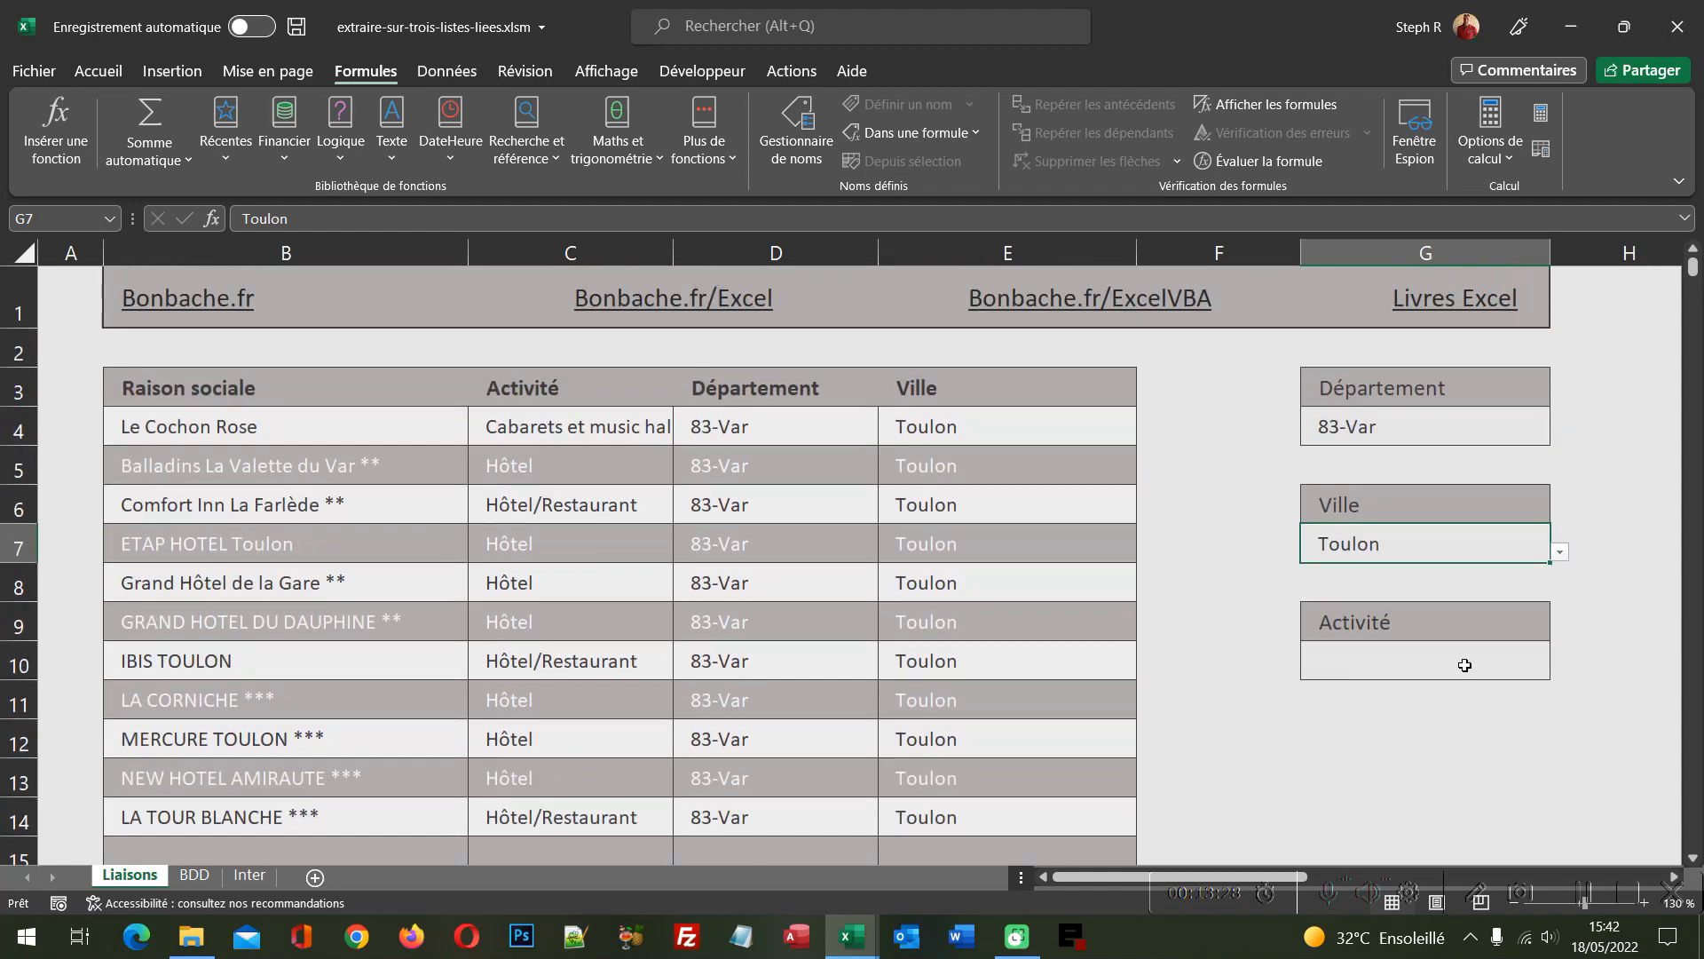
# - Choose Hôtel/Restaurant as the Activité in G10 and select B4 to review the completed formula
pyautogui.click(1465, 665)
pyautogui.click(1561, 670)
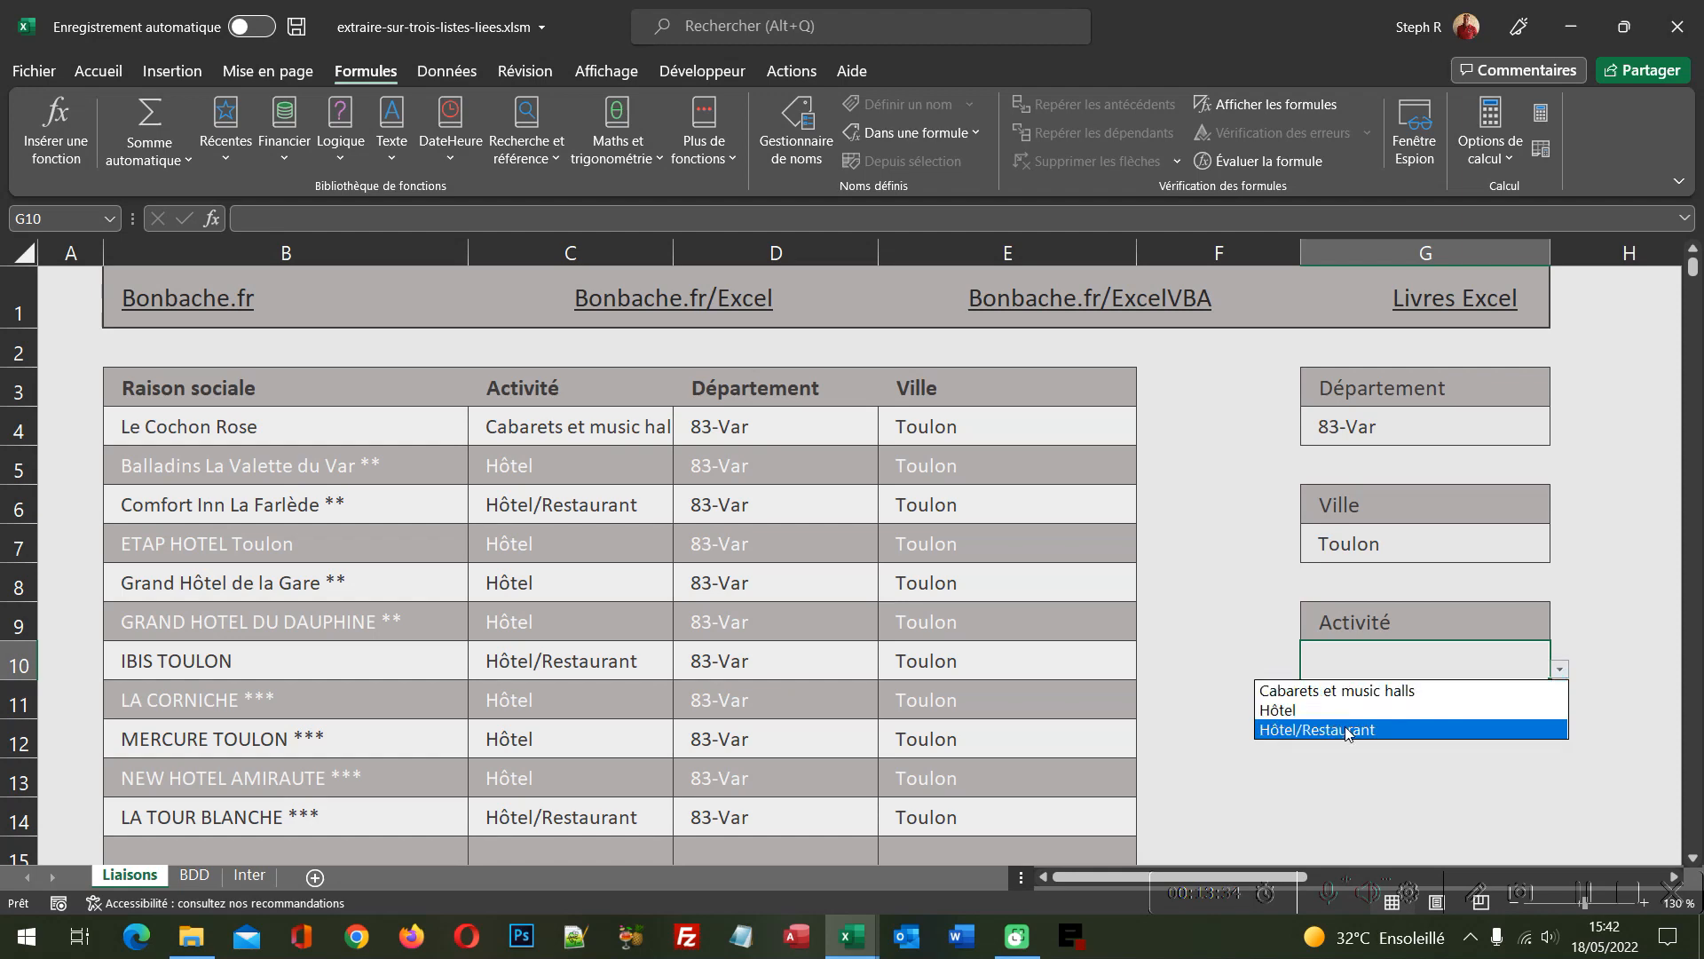
pyautogui.click(1346, 730)
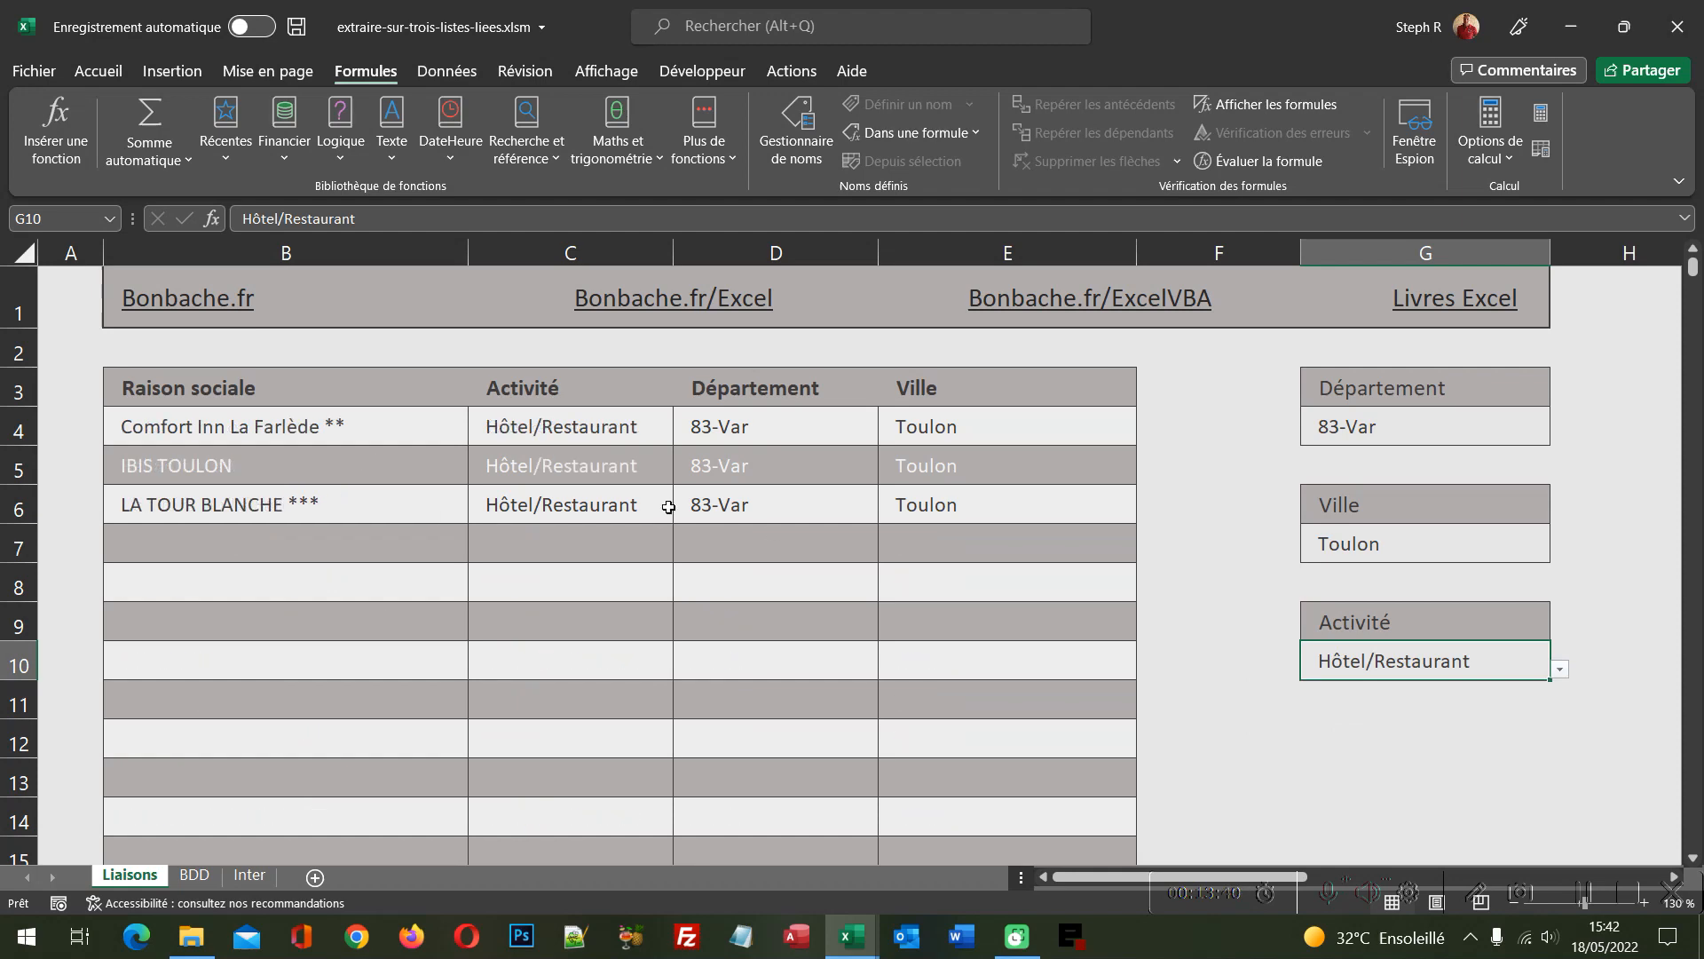
pyautogui.click(297, 425)
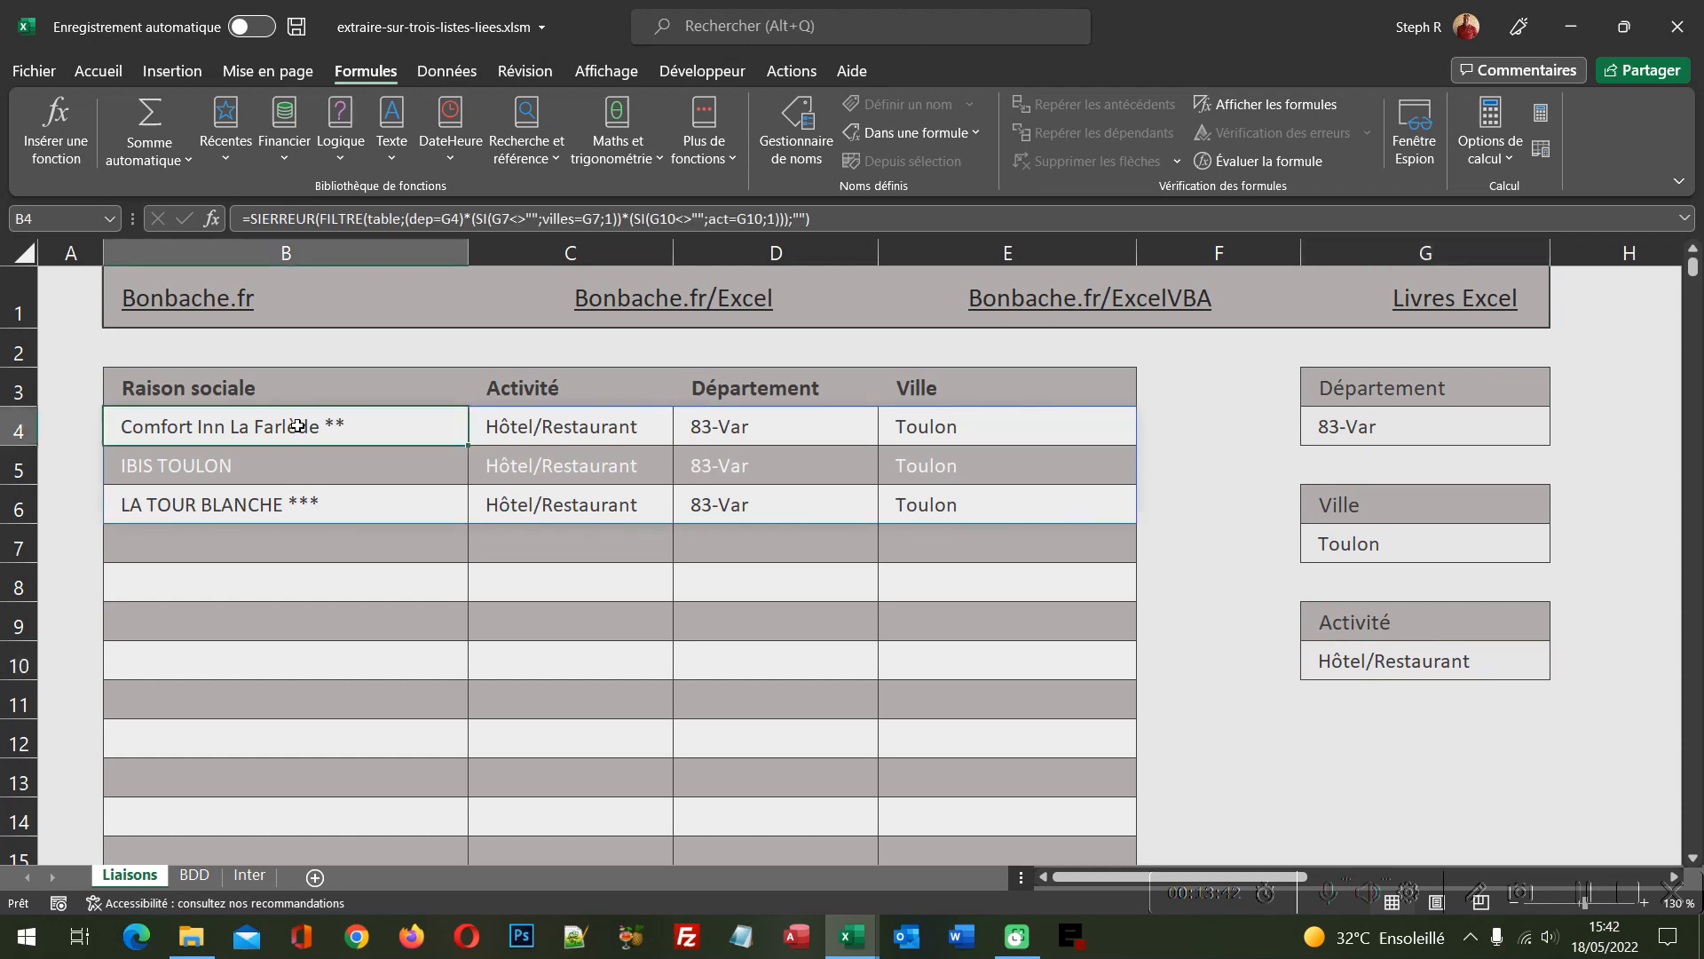